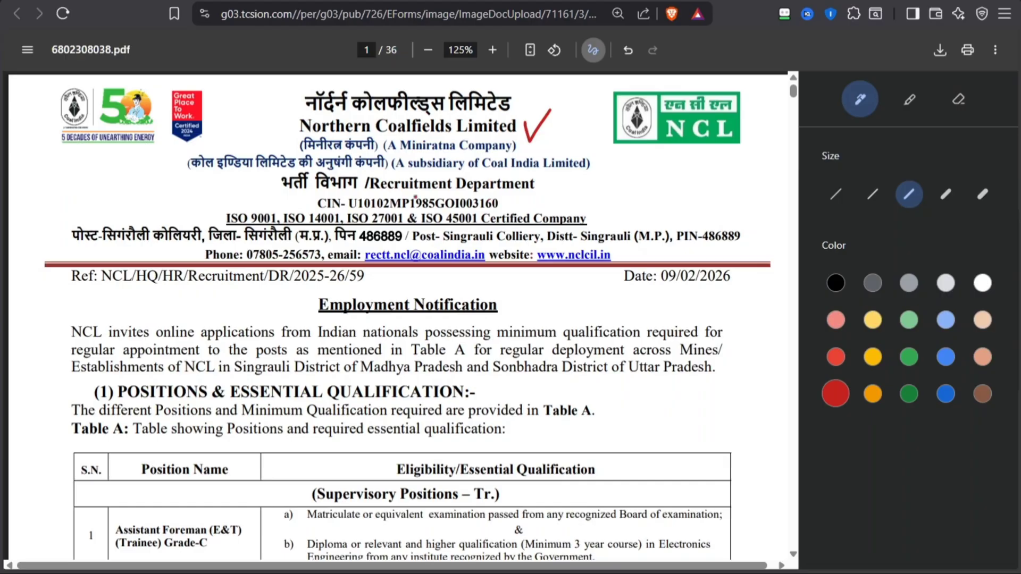
Mark up the notice header in red: underline and tick the recruitment department line, circle the date 09/02/2026, and tick Employment Notification
drag(274, 190, 362, 188)
drag(572, 183, 613, 176)
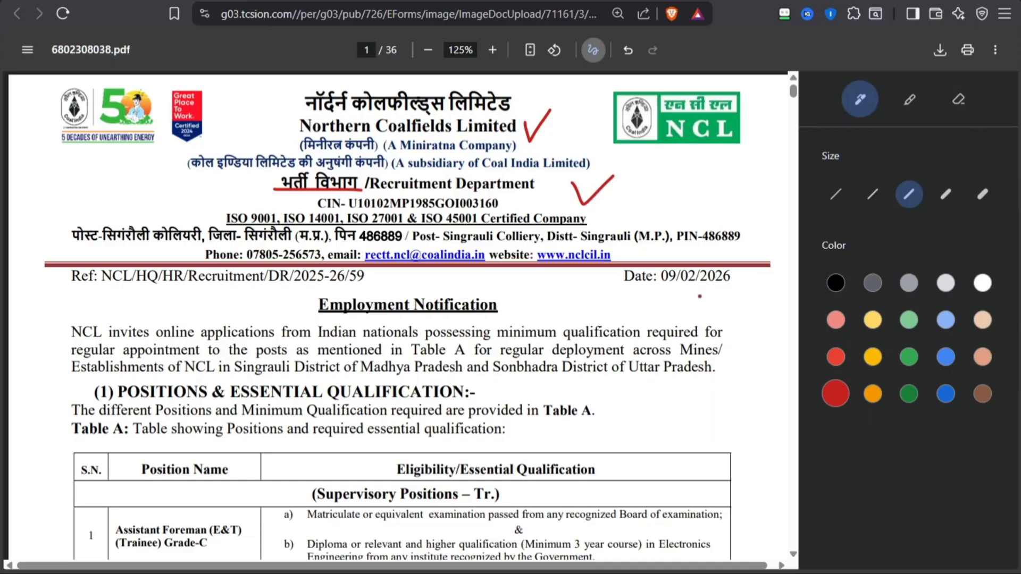
mouse_move(614, 289)
mouse_down()
mouse_move(717, 295)
mouse_move(751, 268)
mouse_move(629, 255)
mouse_move(625, 291)
mouse_move(635, 293)
mouse_up()
mouse_move(508, 307)
mouse_down()
mouse_move(514, 315)
mouse_move(529, 301)
mouse_up()
In Table A's first row, tick the position and both qualifications, and underline E&T, 3 year course and Electronics Engineering
scroll(475, 236, down, 3)
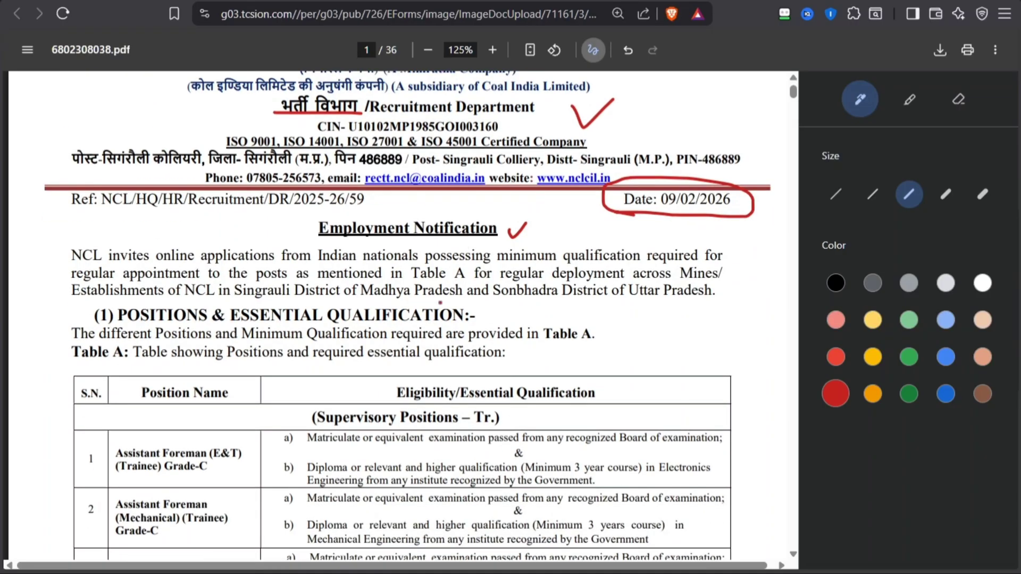
scroll(496, 308, down, 3)
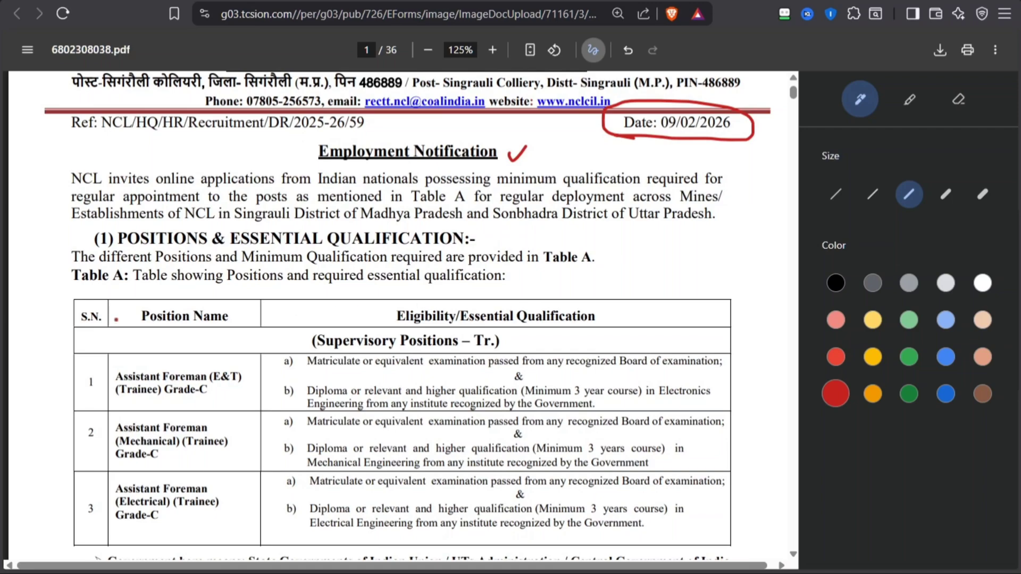
scroll(113, 318, down, 3)
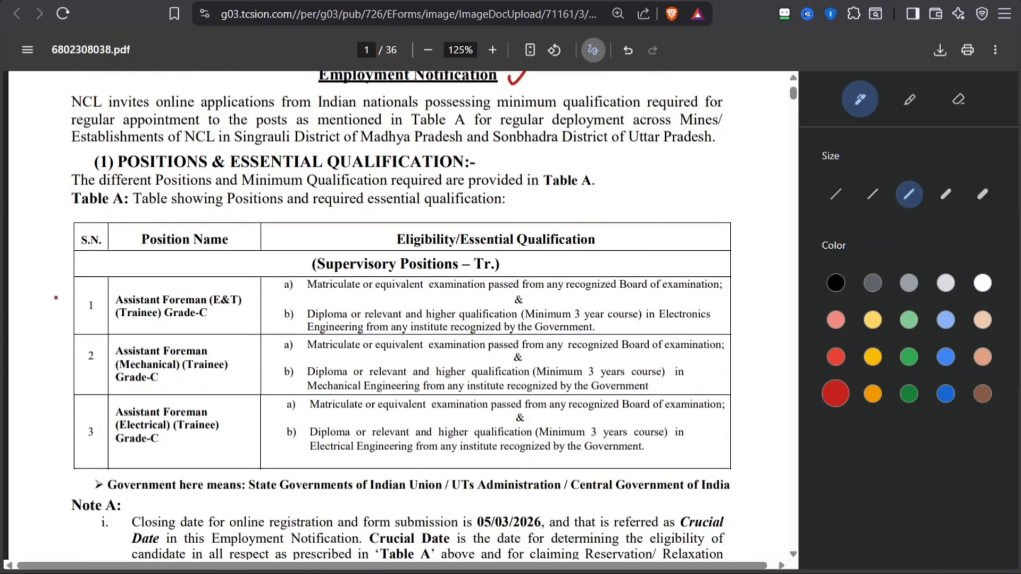
drag(58, 296, 66, 307)
drag(210, 312, 325, 281)
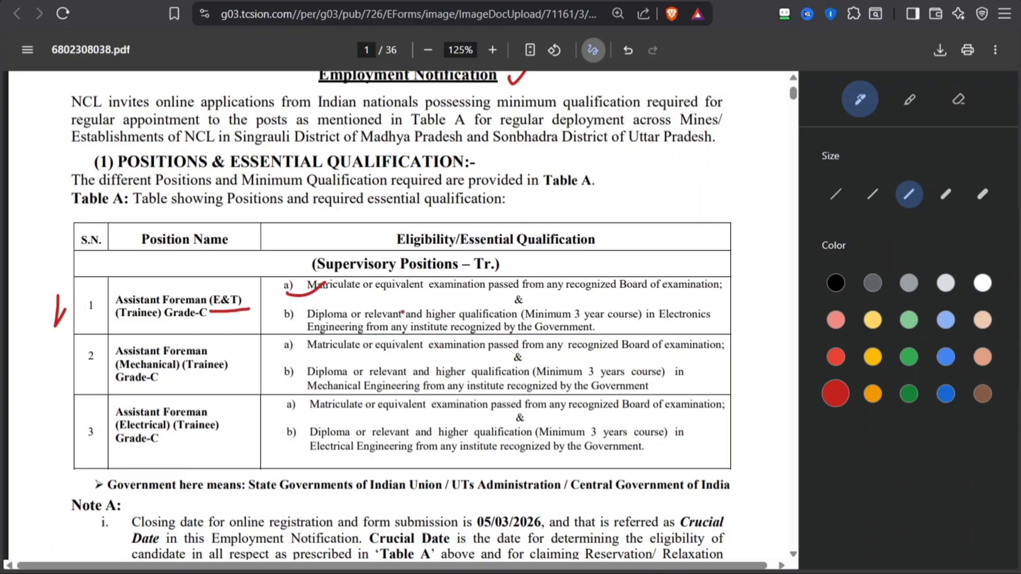
drag(275, 321, 301, 314)
drag(570, 321, 720, 321)
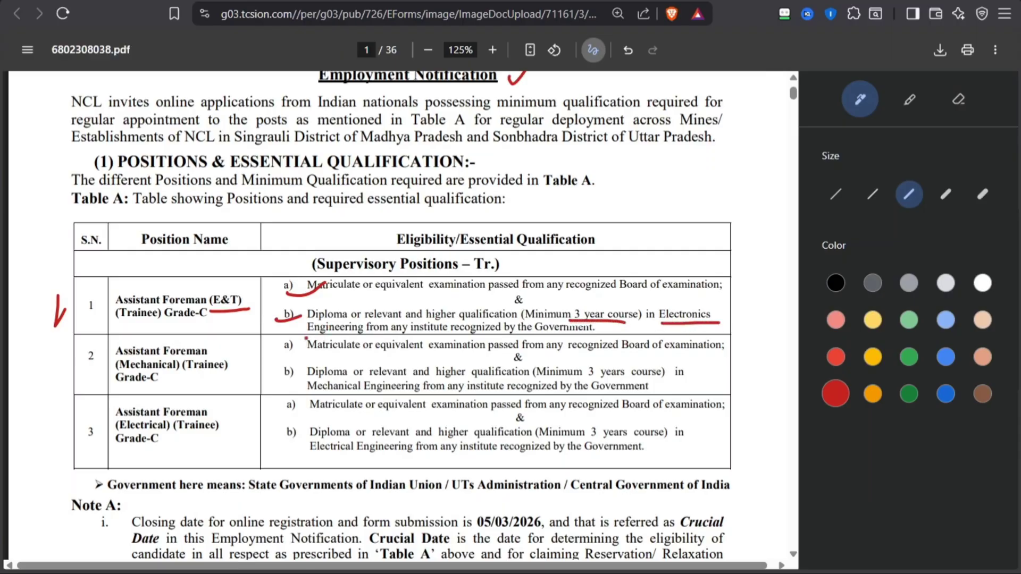
drag(301, 337, 340, 333)
In Table A's Assistant Foreman (Mechanical) row, tick the row and qualification a), and underline (Trainee), Diploma and Mechanical Engineering
mouse_move(62, 364)
mouse_down()
mouse_move(69, 372)
mouse_move(84, 360)
mouse_up()
drag(180, 376, 267, 371)
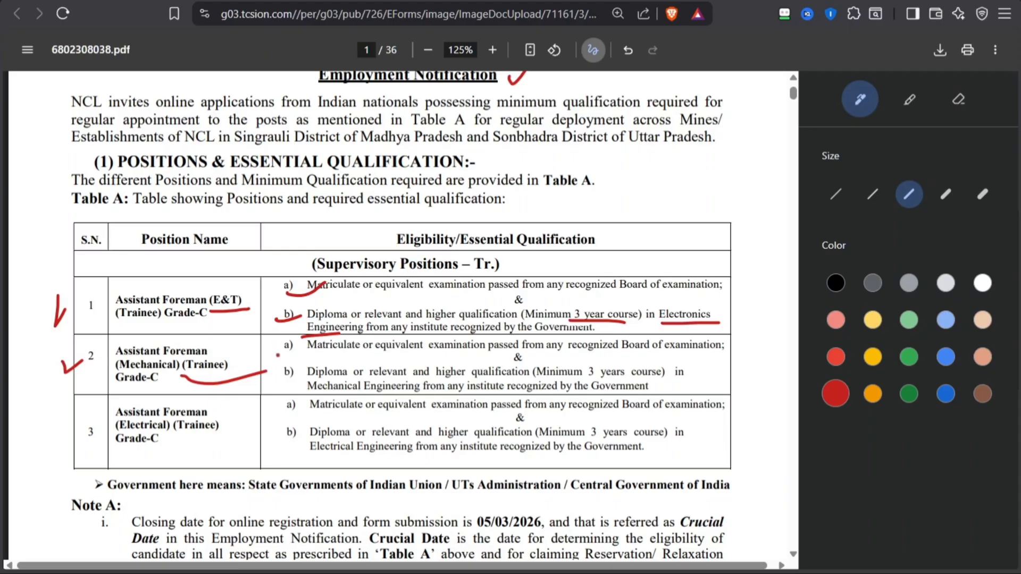
mouse_move(277, 349)
mouse_down()
mouse_move(354, 395)
mouse_move(400, 394)
mouse_up()
In Table A's third row, tick the position, underline (Electrical) (Trainee) and Diploma, and circle Electrical Engineering
scroll(532, 369, down, 2)
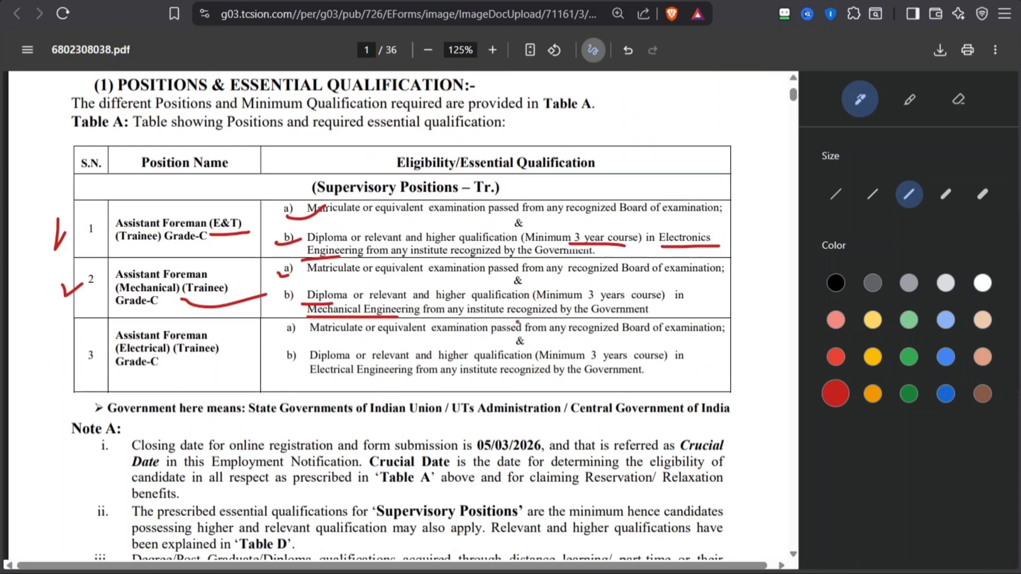
mouse_move(58, 330)
mouse_down()
mouse_move(64, 351)
mouse_move(76, 338)
mouse_move(137, 359)
mouse_move(210, 359)
mouse_up()
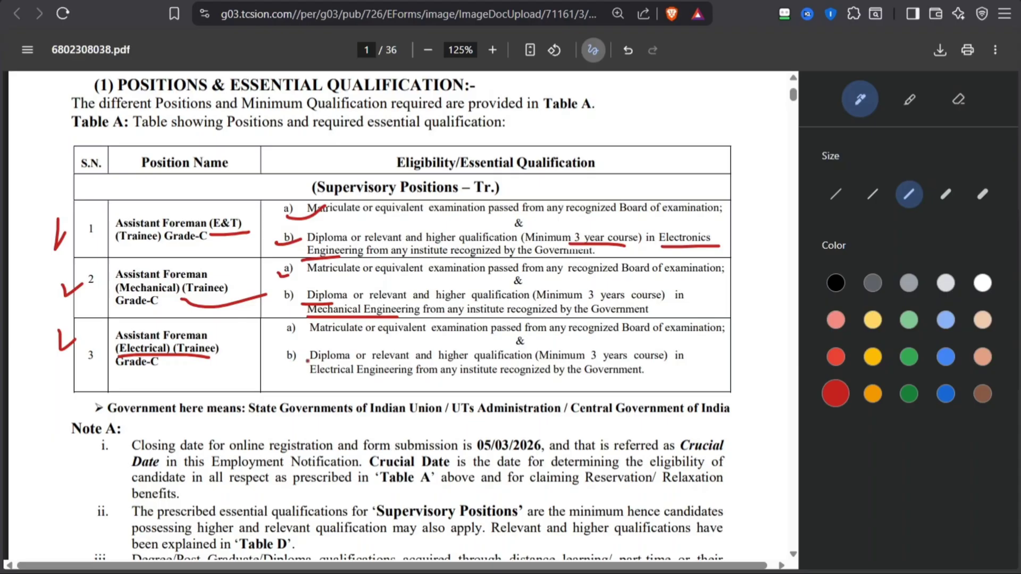
mouse_move(308, 361)
mouse_down()
mouse_move(304, 384)
mouse_move(422, 392)
mouse_move(436, 373)
mouse_move(299, 363)
mouse_up()
In Table B, tick beside the header row, circle the total of 270 vacancies, and mark the Assistant Foreman (E&T) row and its cadre
scroll(217, 348, down, 3)
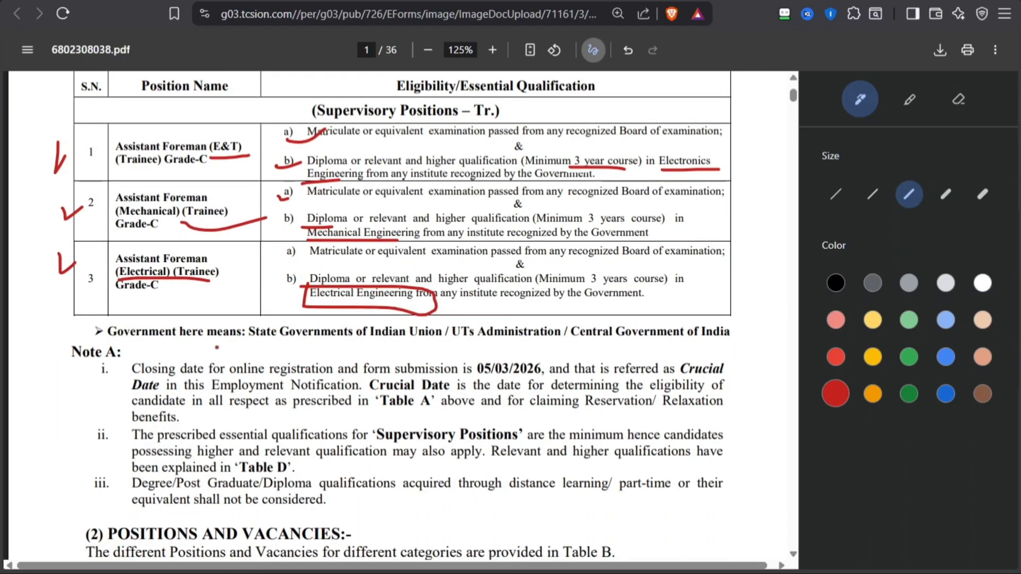
scroll(217, 347, down, 3)
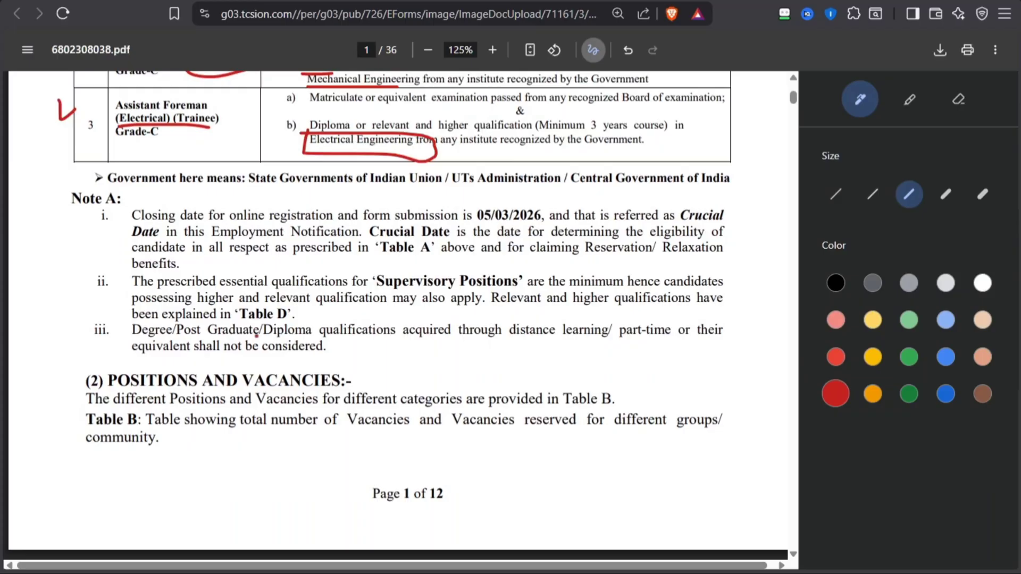
scroll(257, 335, down, 6)
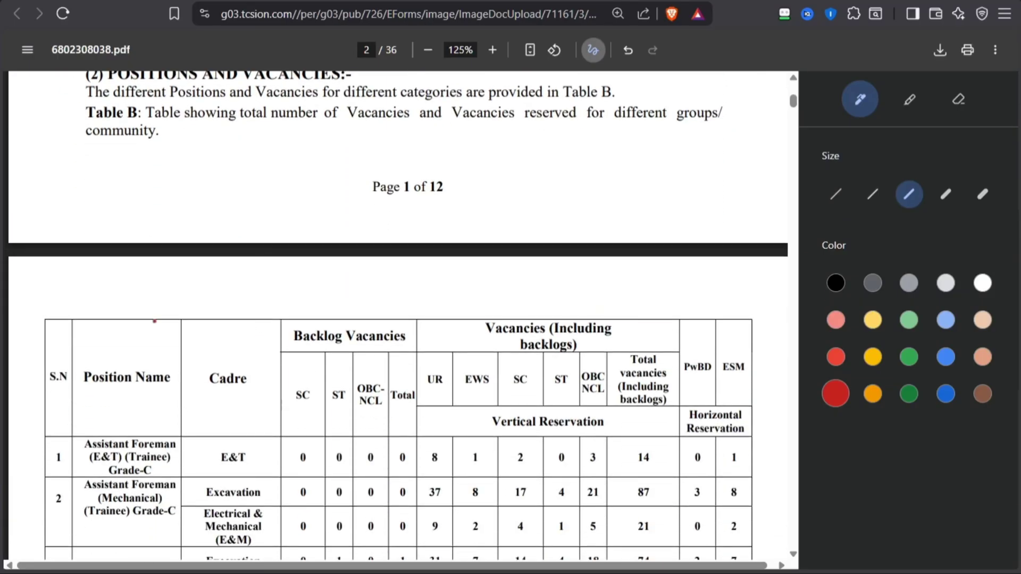
scroll(154, 321, down, 3)
drag(20, 222, 26, 233)
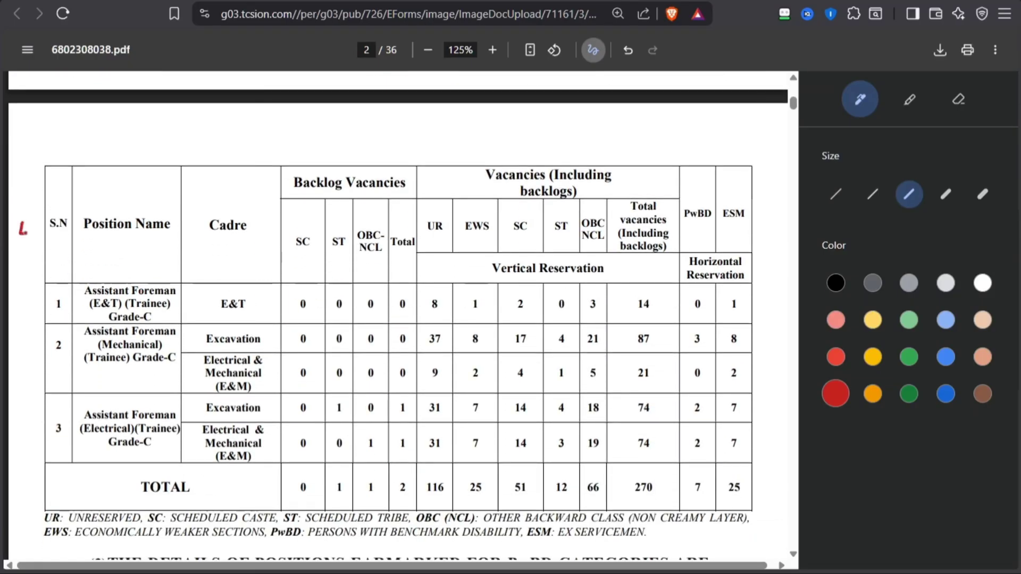
scroll(94, 255, down, 2)
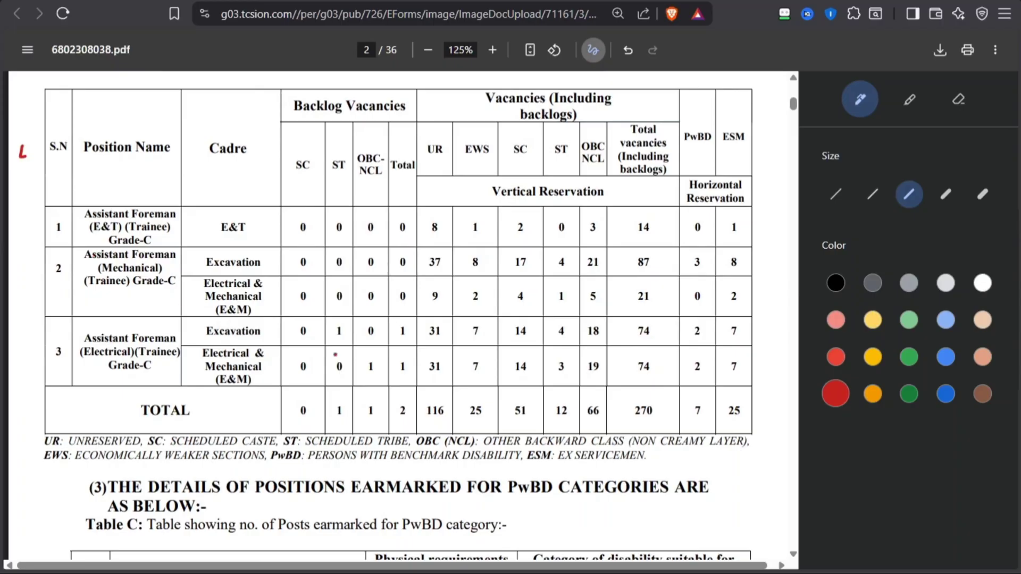
mouse_move(658, 402)
mouse_down()
mouse_move(618, 413)
mouse_move(659, 413)
mouse_move(660, 400)
mouse_up()
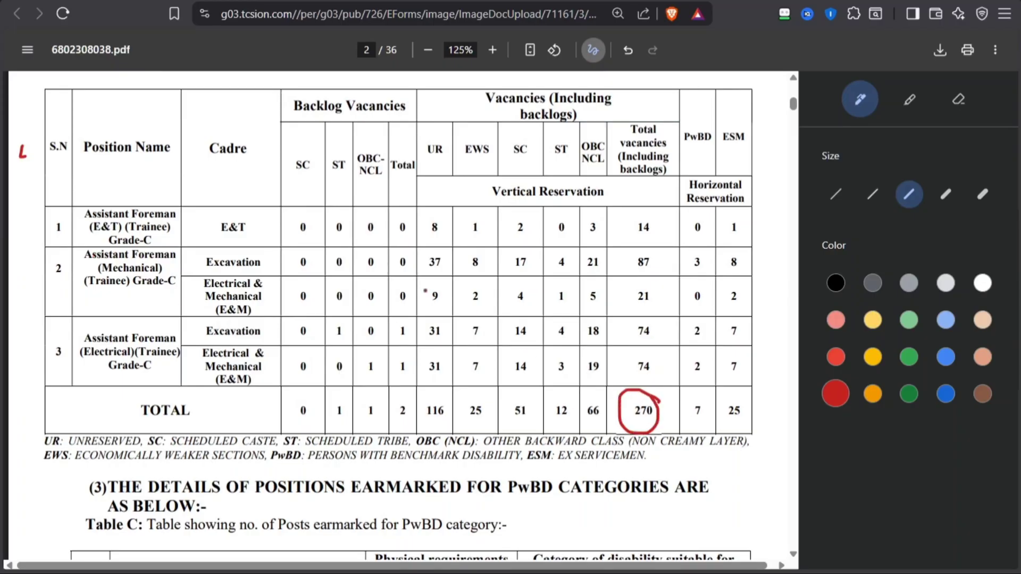
drag(35, 222, 86, 224)
mouse_move(222, 237)
mouse_down()
mouse_move(260, 235)
mouse_move(211, 216)
mouse_move(233, 238)
mouse_up()
In Table D, tick the first row and the last two column headings, underline Not Eligible Branches, and bracket that column
scroll(21, 317, down, 8)
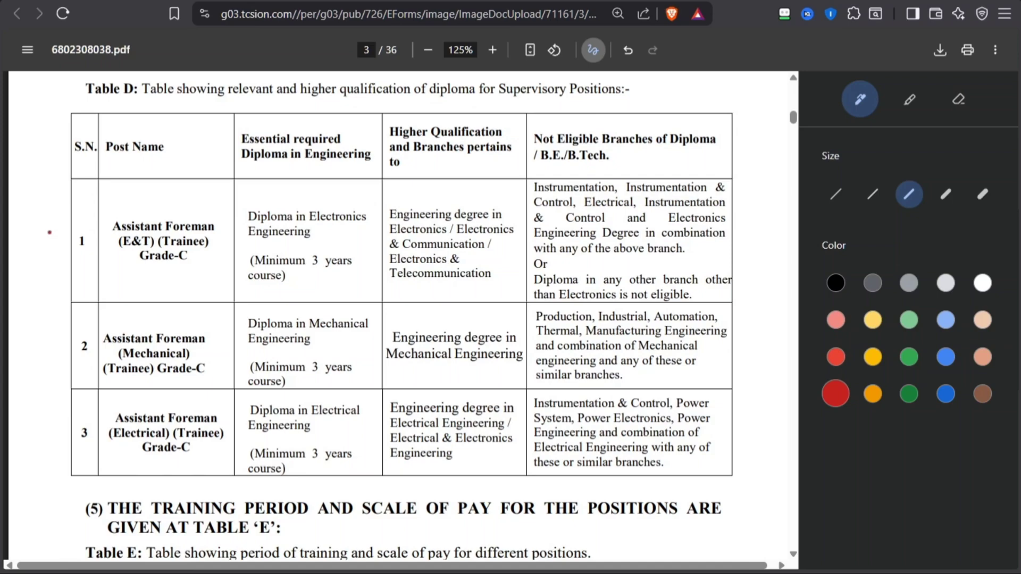
drag(42, 169, 71, 177)
drag(370, 136, 384, 134)
drag(514, 139, 668, 151)
mouse_move(748, 181)
mouse_down()
mouse_move(758, 420)
mouse_move(721, 463)
mouse_up()
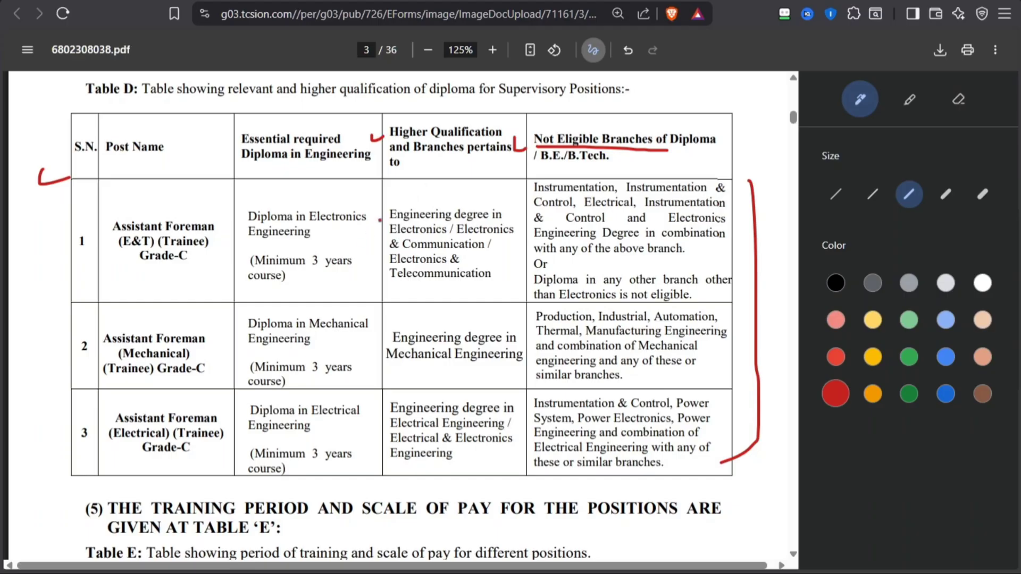
Underline Scale of Pay in section 5, tick the One Year and first Two Year training periods, and tick and underline 47330.25 in Table E's first row
scroll(378, 255, down, 3)
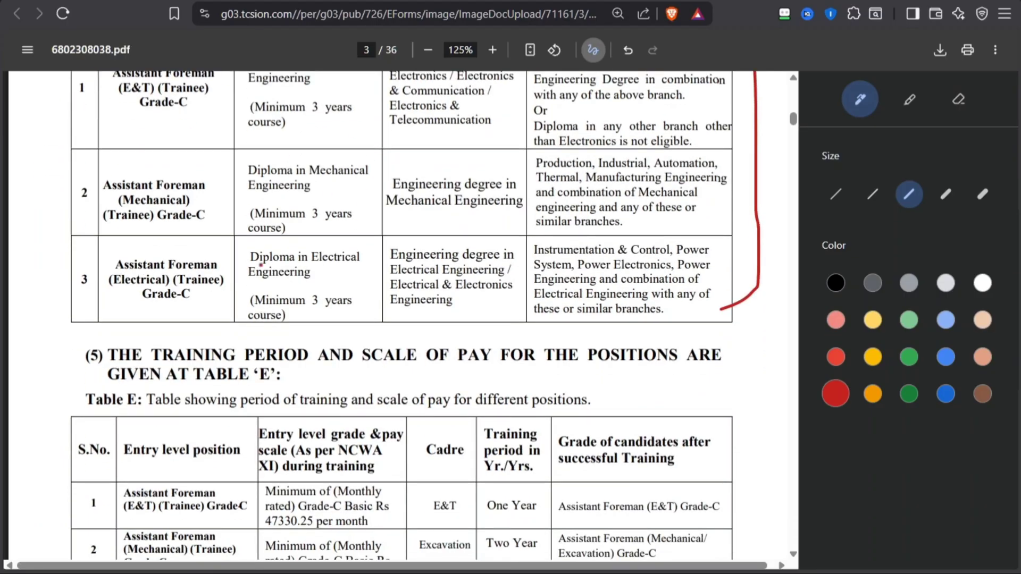
scroll(261, 265, down, 4)
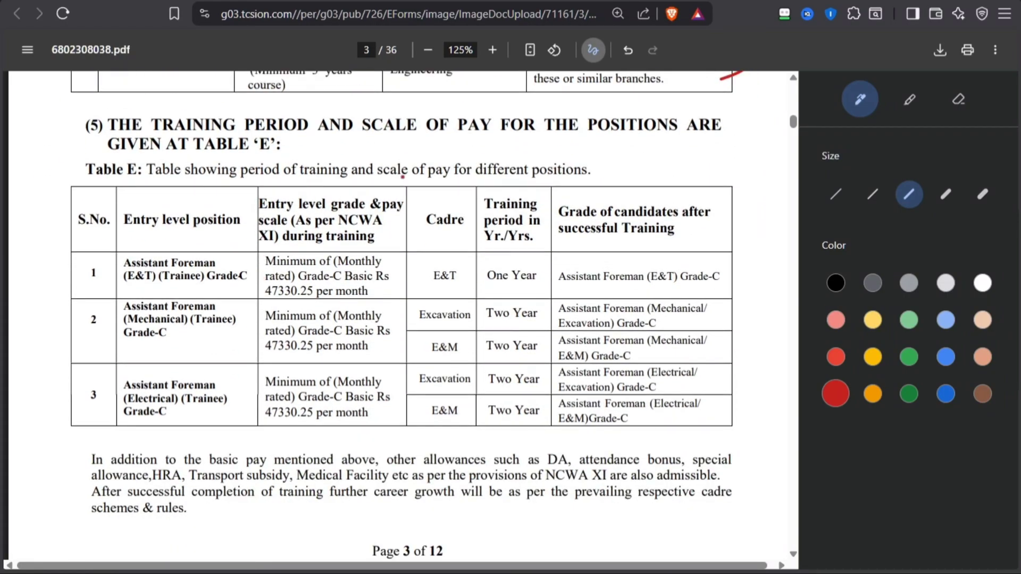
drag(345, 139, 589, 139)
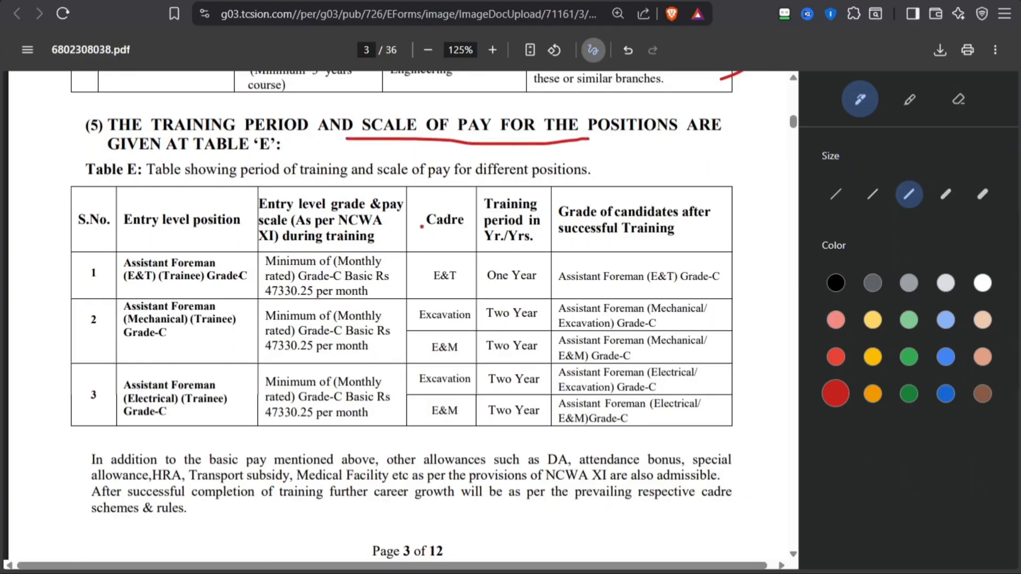
scroll(420, 232, down, 1)
mouse_move(477, 202)
mouse_down()
mouse_move(481, 217)
mouse_move(495, 209)
mouse_move(498, 245)
mouse_up()
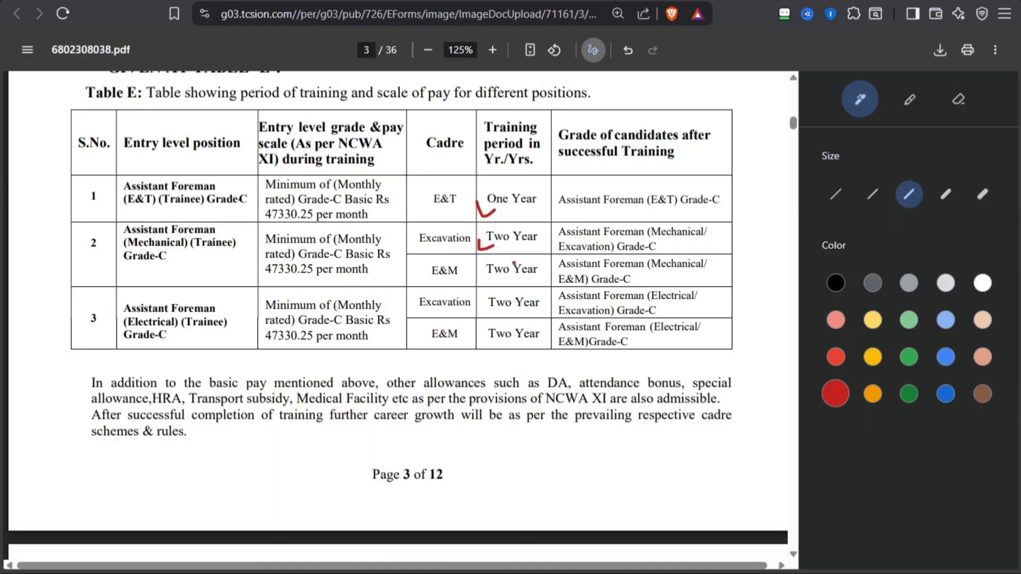
mouse_move(243, 208)
mouse_down()
mouse_move(275, 203)
mouse_move(332, 221)
mouse_up()
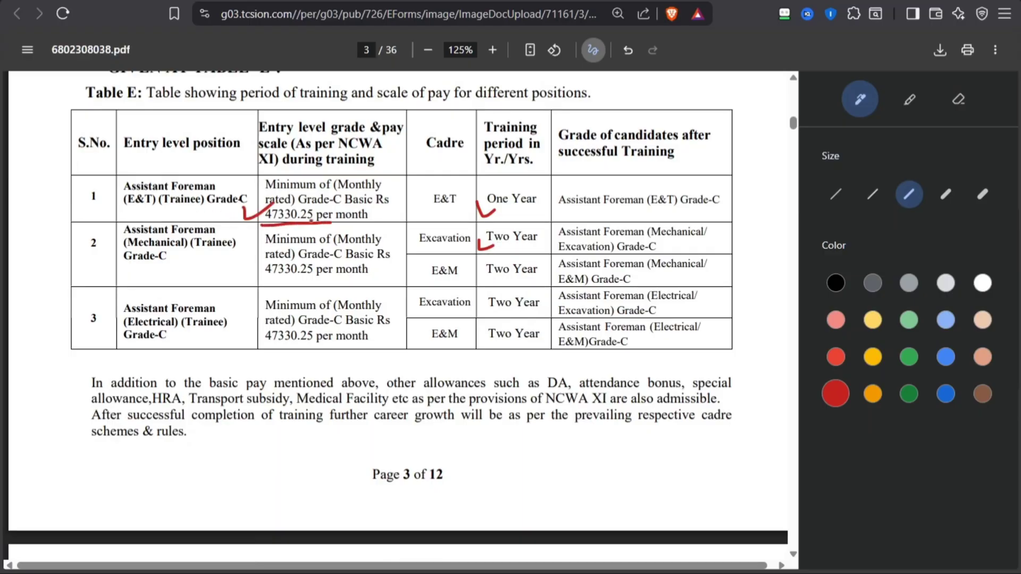
Tick the Application Fee section and both Table G rows, underline Rs. 1000.00 and Rs. 180, and circle Rs. 1180 and Nil in red
scroll(314, 223, down, 3)
scroll(294, 212, down, 10)
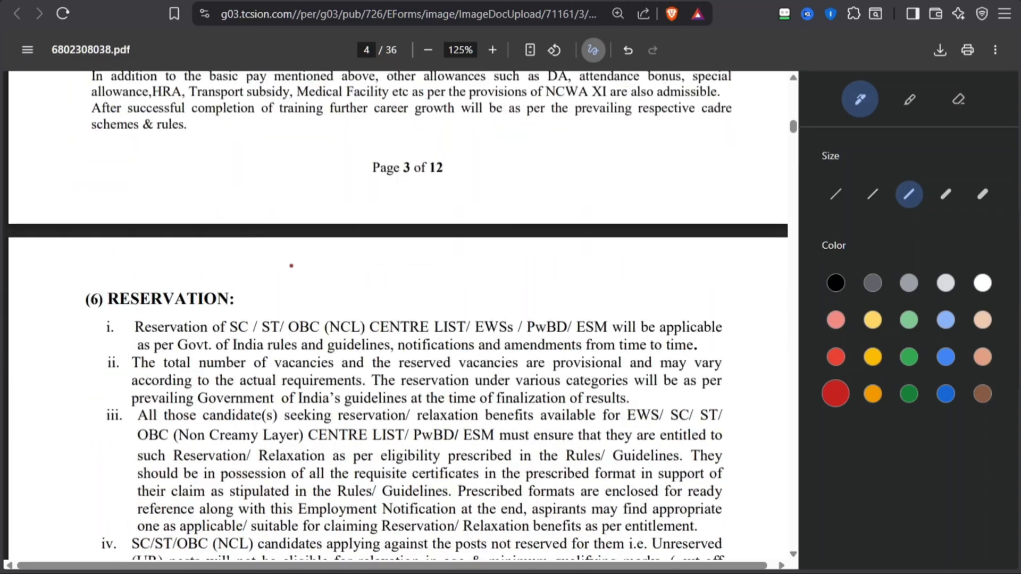
scroll(291, 266, up, 2)
scroll(291, 265, down, 12)
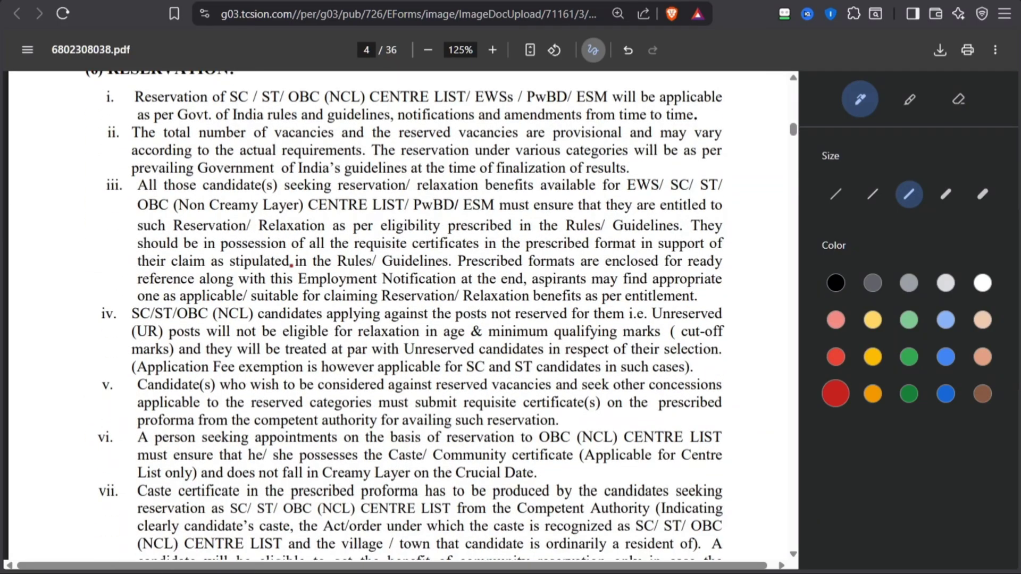
scroll(291, 268, down, 10)
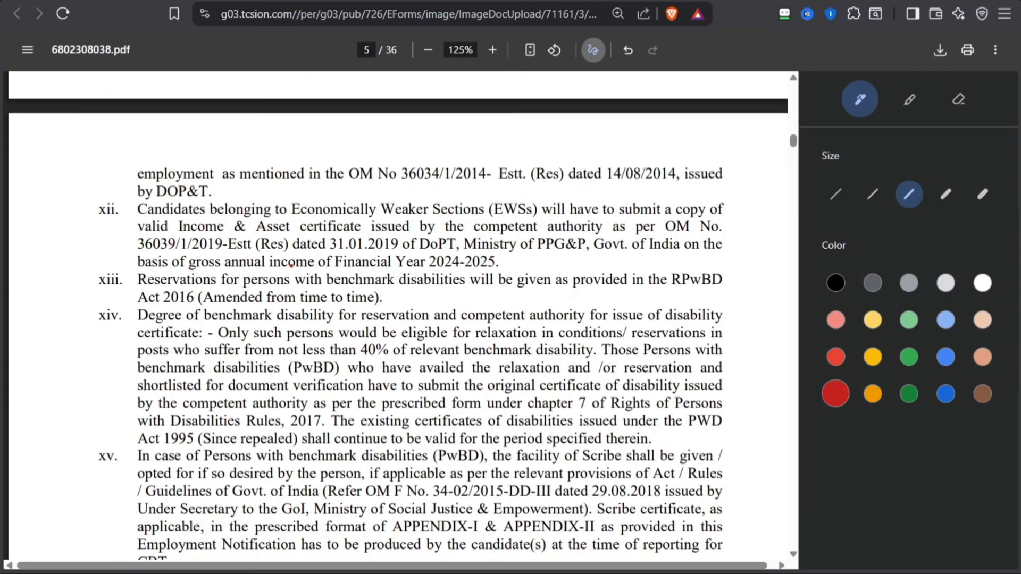
scroll(292, 266, down, 8)
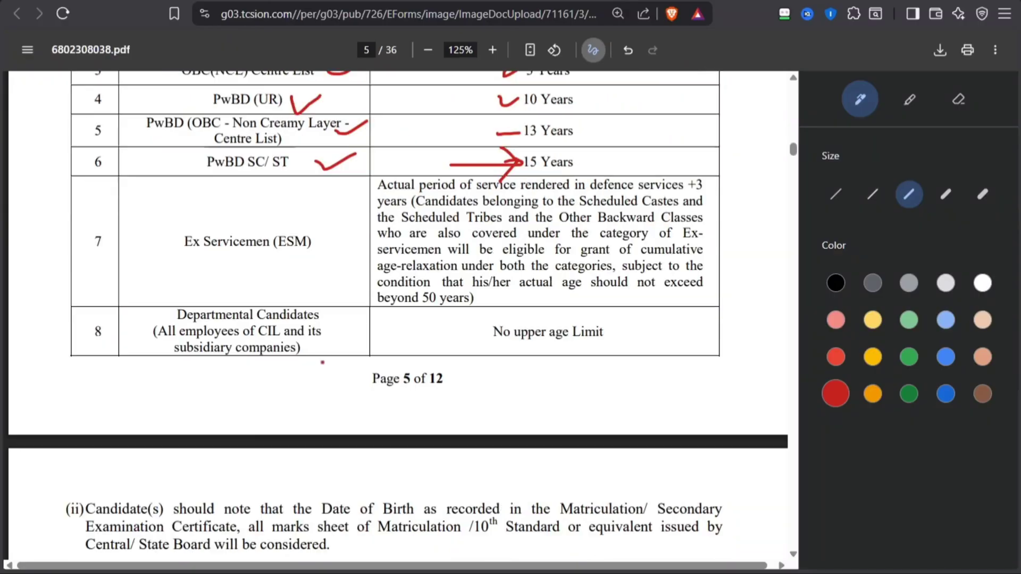
scroll(309, 353, down, 2)
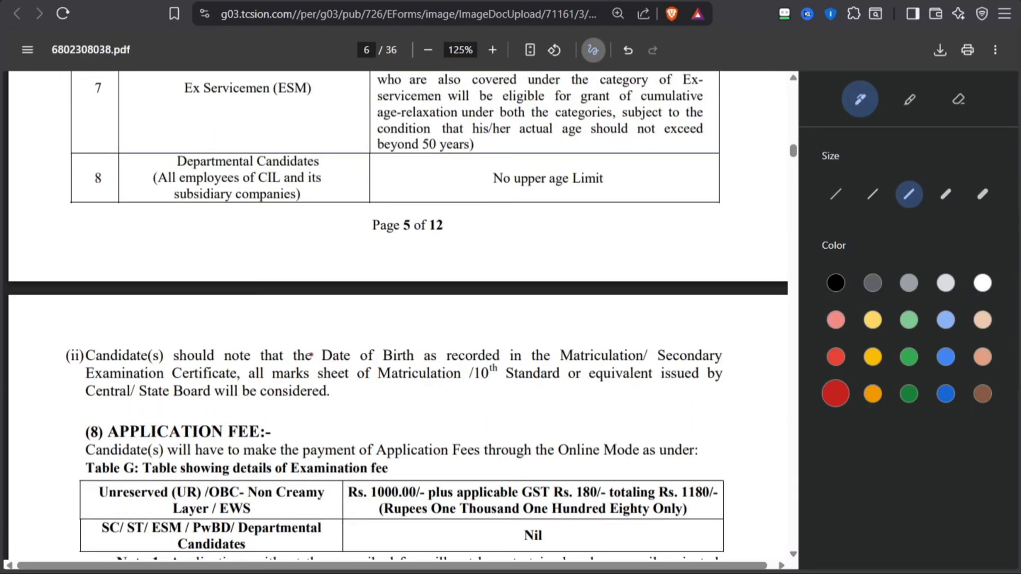
scroll(308, 353, down, 3)
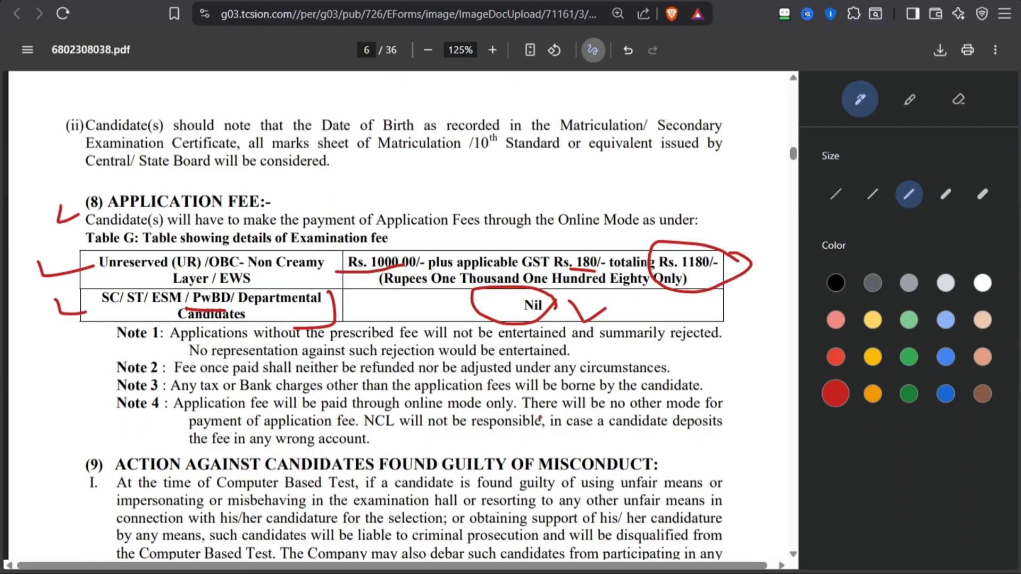
In the Important Dates table, tick and underline the start date 11/02/2026, and tick the closing date row and underline 05/03/2026
scroll(540, 418, down, 5)
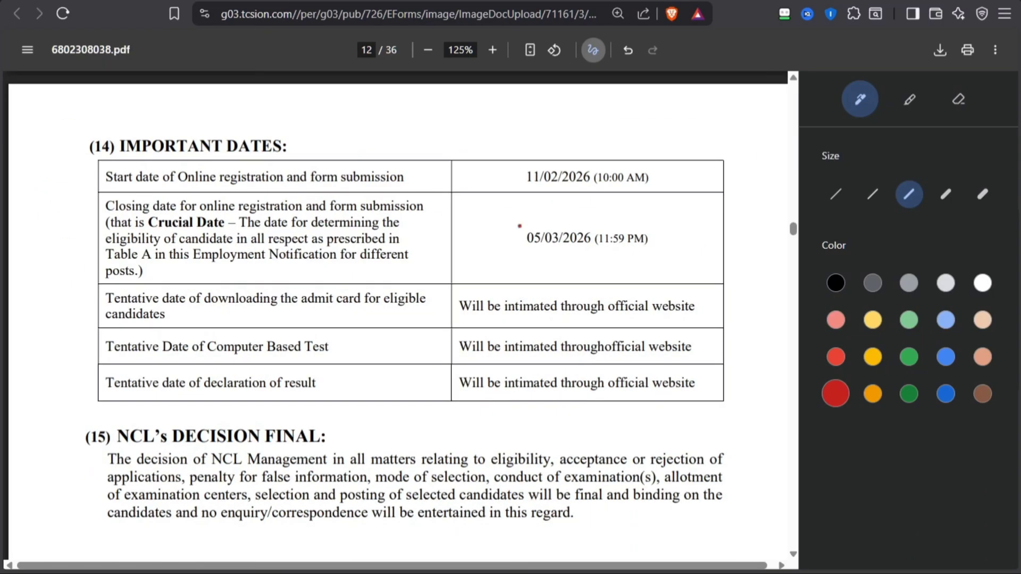
mouse_move(505, 171)
mouse_down()
mouse_move(515, 181)
mouse_move(687, 181)
mouse_up()
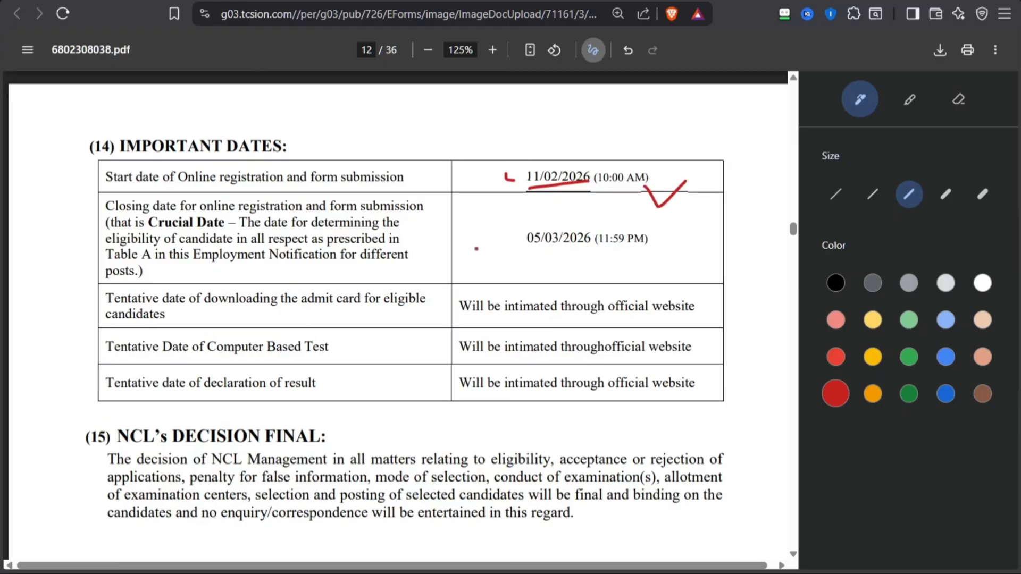
drag(82, 209, 99, 207)
drag(505, 254, 602, 253)
Mark the Assistant Foreman (E&T) syllabus heading on page 14 with an arrow-like tick, an underline and a closing bracket
scroll(498, 314, down, 20)
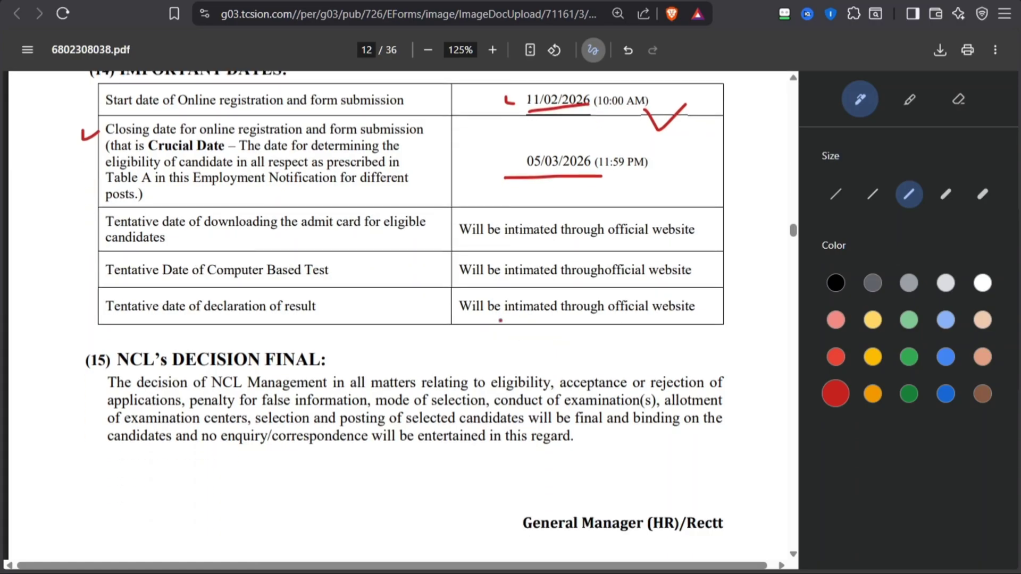
mouse_move(38, 275)
mouse_down()
mouse_move(24, 335)
mouse_move(47, 322)
mouse_up()
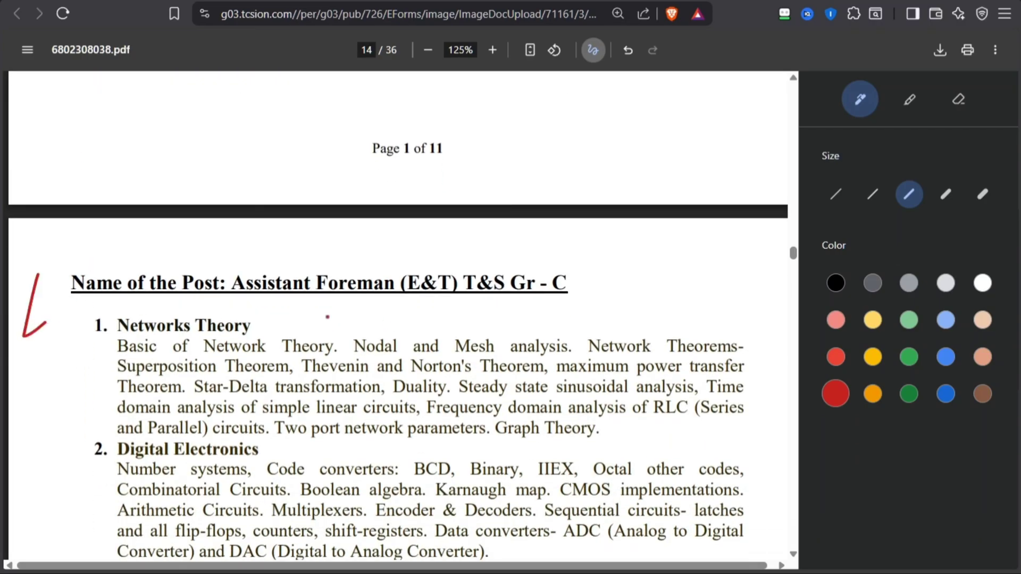
drag(245, 300, 373, 322)
mouse_move(608, 256)
mouse_down()
mouse_move(649, 261)
mouse_move(621, 308)
mouse_up()
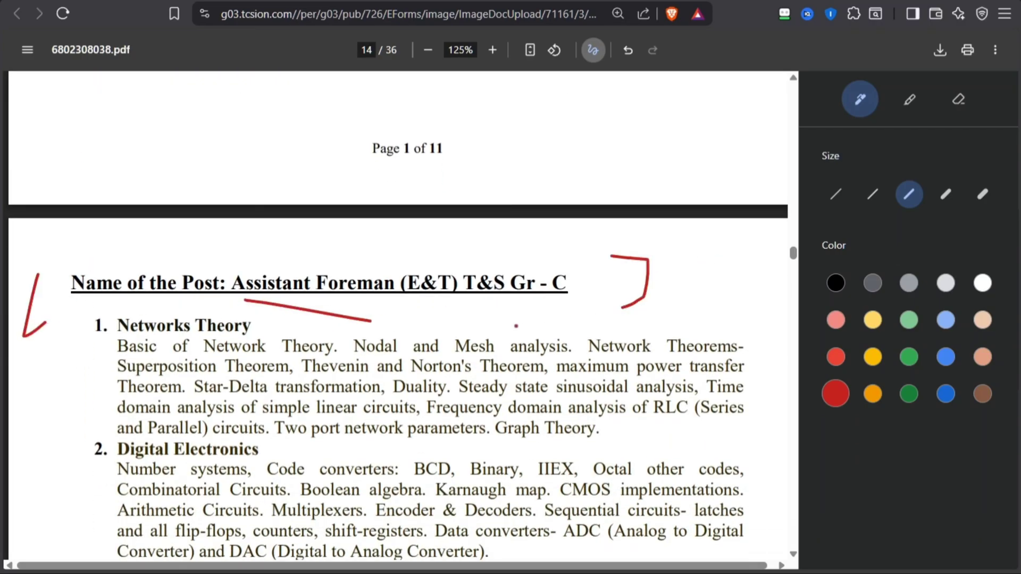
Look through the remaining syllabus pages up to page 22 and make a short red stroke below the Safety Rules list
scroll(516, 325, down, 7)
scroll(516, 325, down, 20)
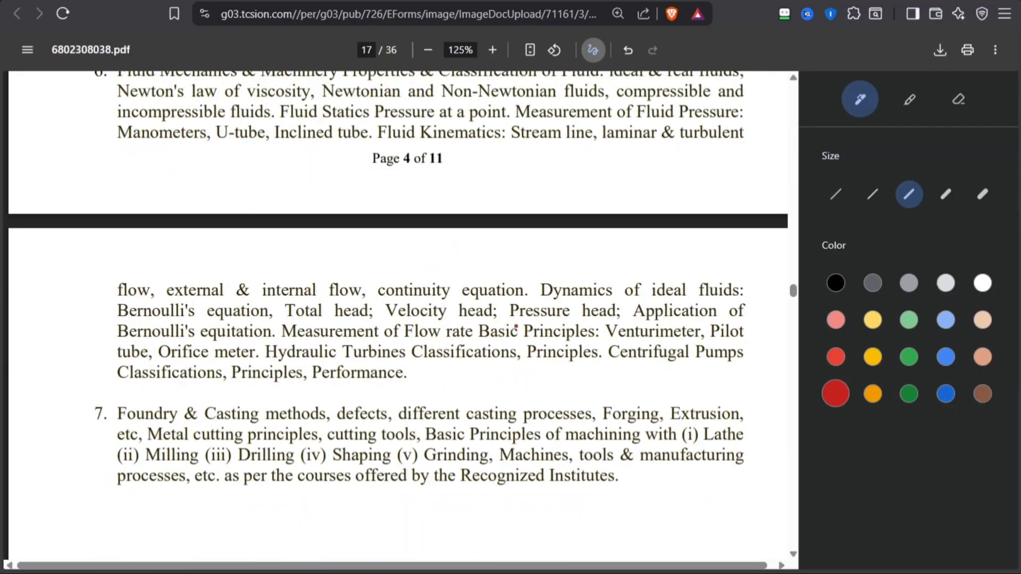
scroll(516, 326, down, 20)
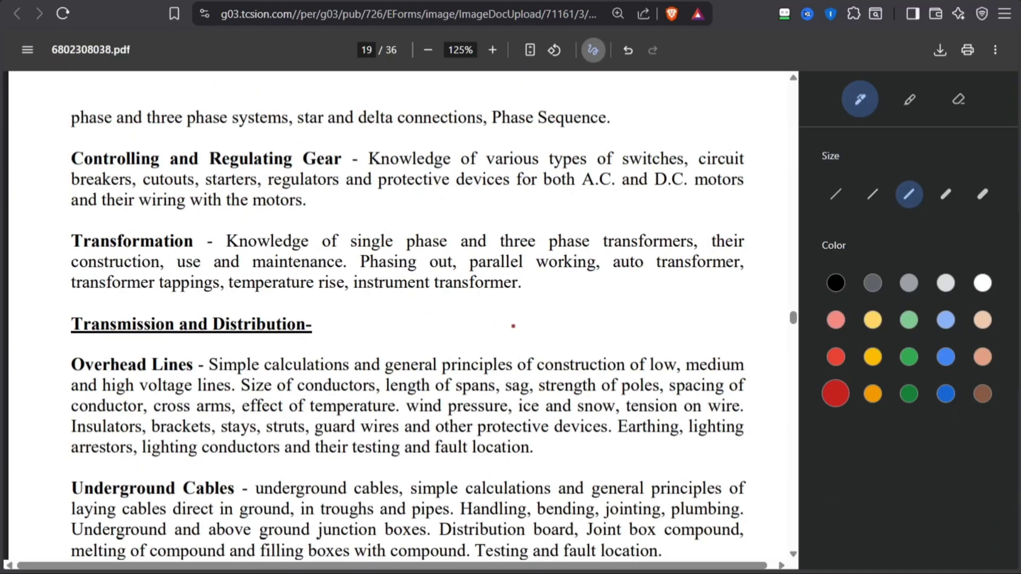
scroll(452, 331, down, 3)
drag(342, 268, 335, 299)
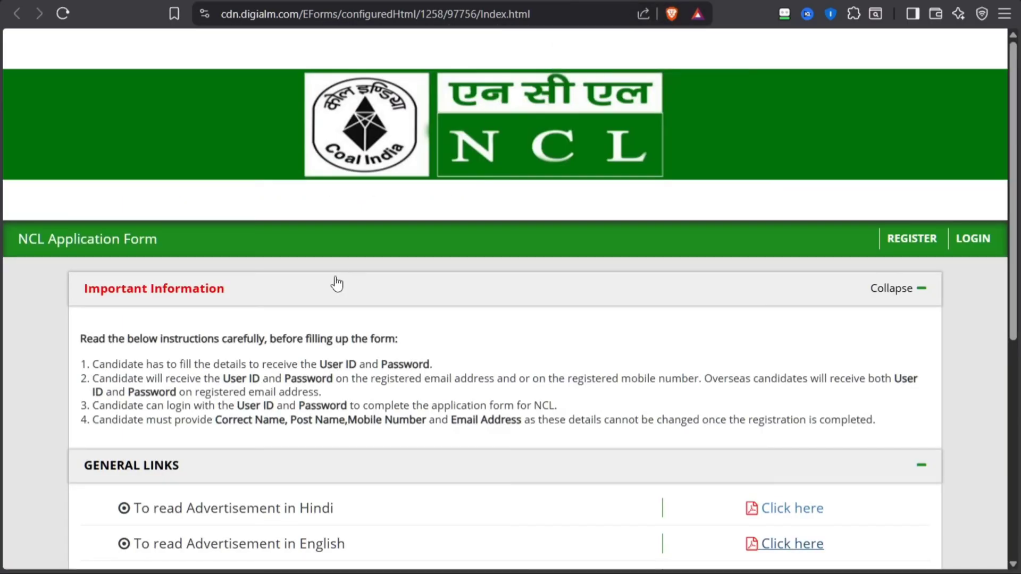
scroll(330, 282, down, 4)
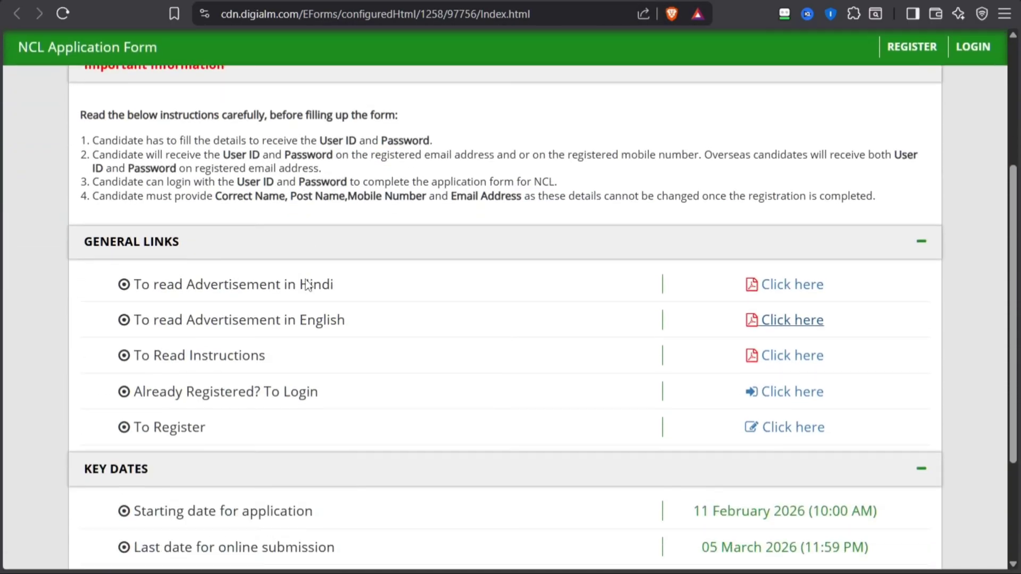
Check the general links and key dates on the NCL Application Form page and open the registration form
scroll(308, 285, down, 3)
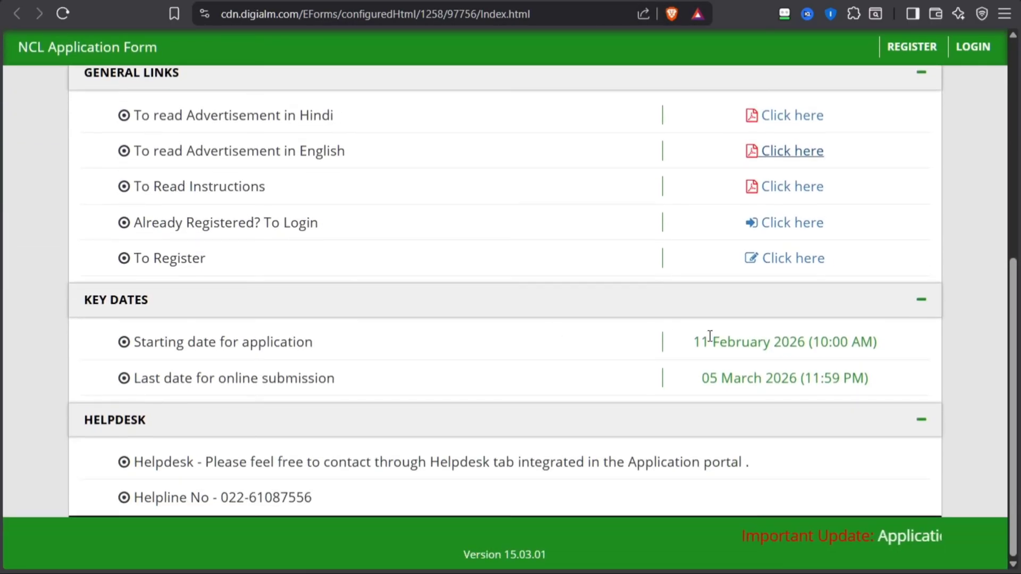
scroll(337, 463, up, 7)
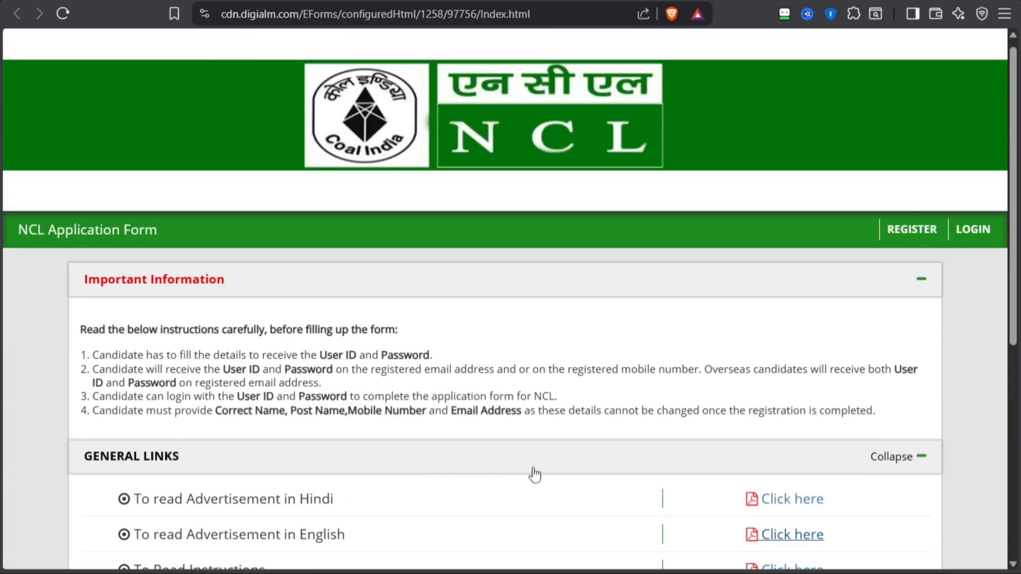
click(894, 231)
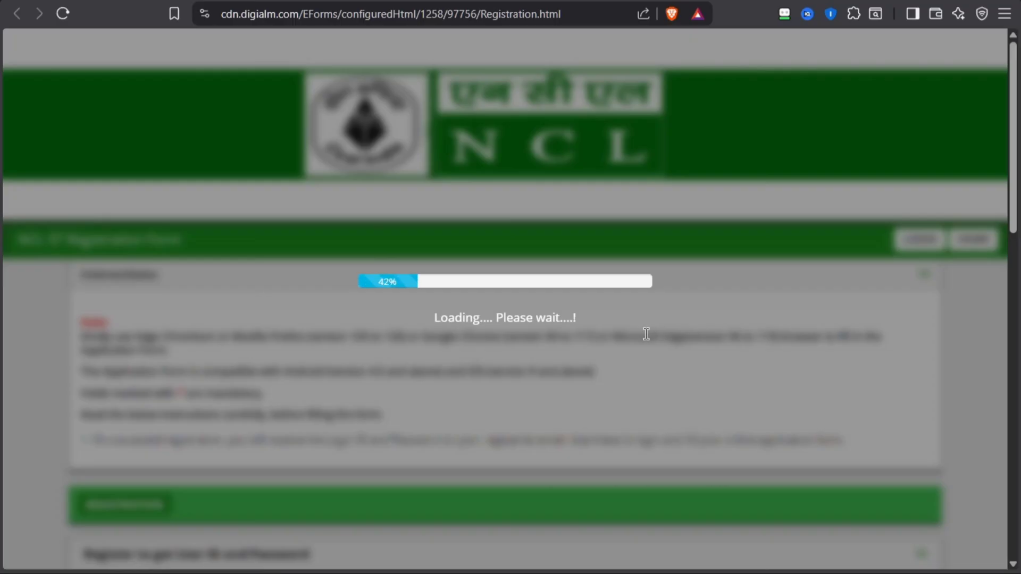
Select Assistant Foreman(Electrical)(Trainee) T and S Gr.C as the post name in the registration section
scroll(383, 310, down, 7)
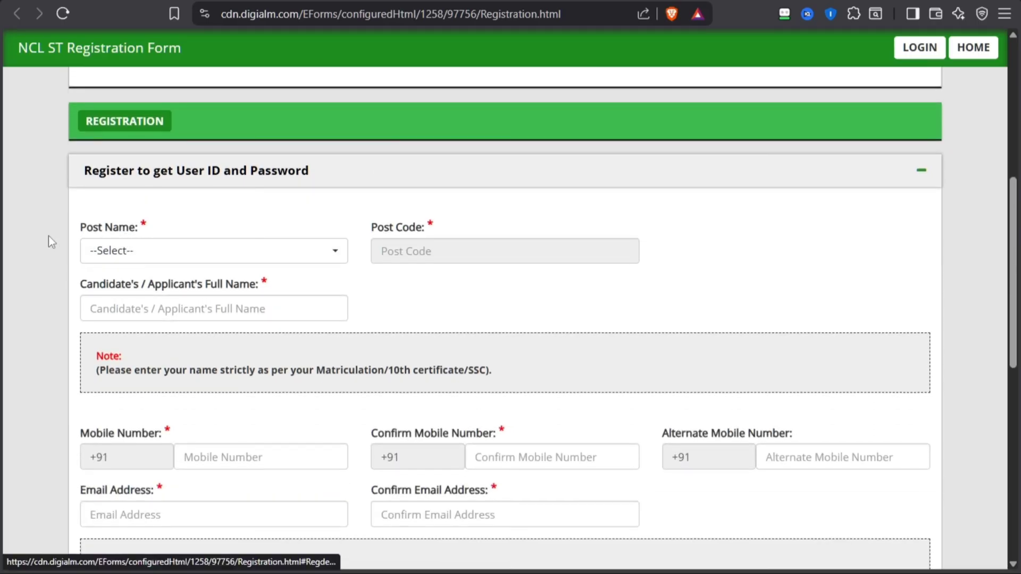
click(129, 252)
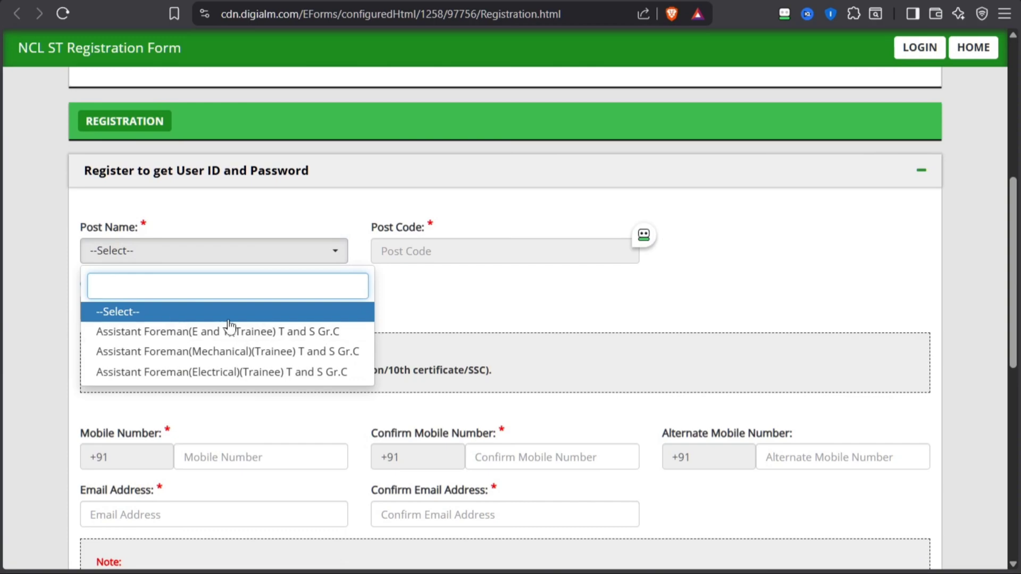
click(242, 371)
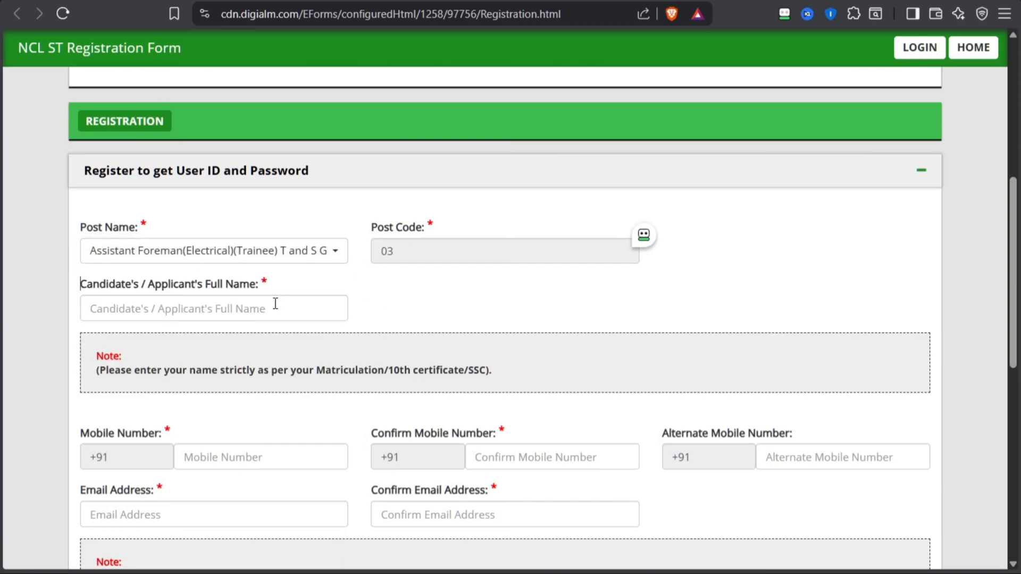
Enter the candidate's full name in capital letters in the registration form
scroll(184, 302, down, 2)
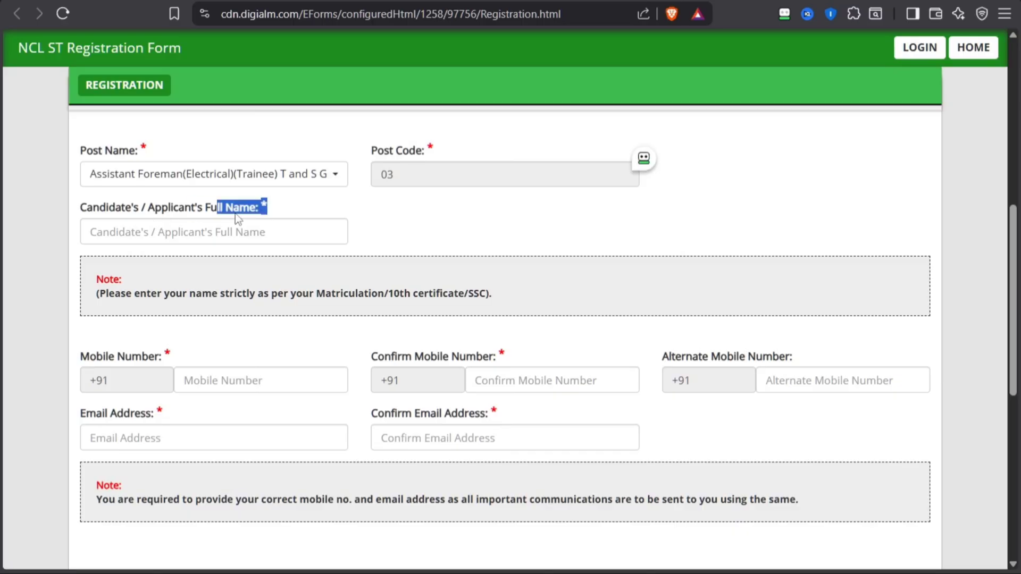
click(207, 232)
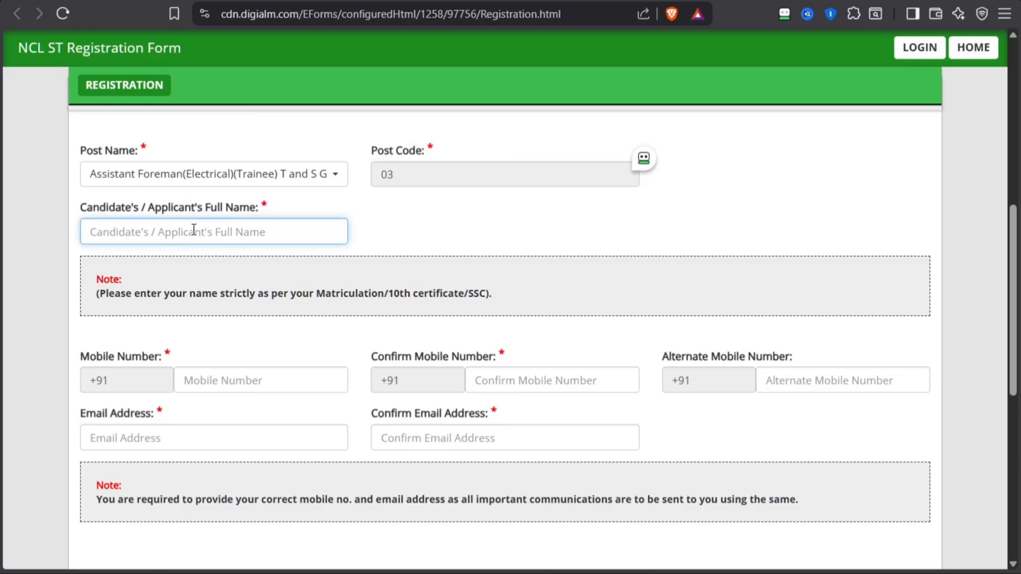
key(Caps_Lock)
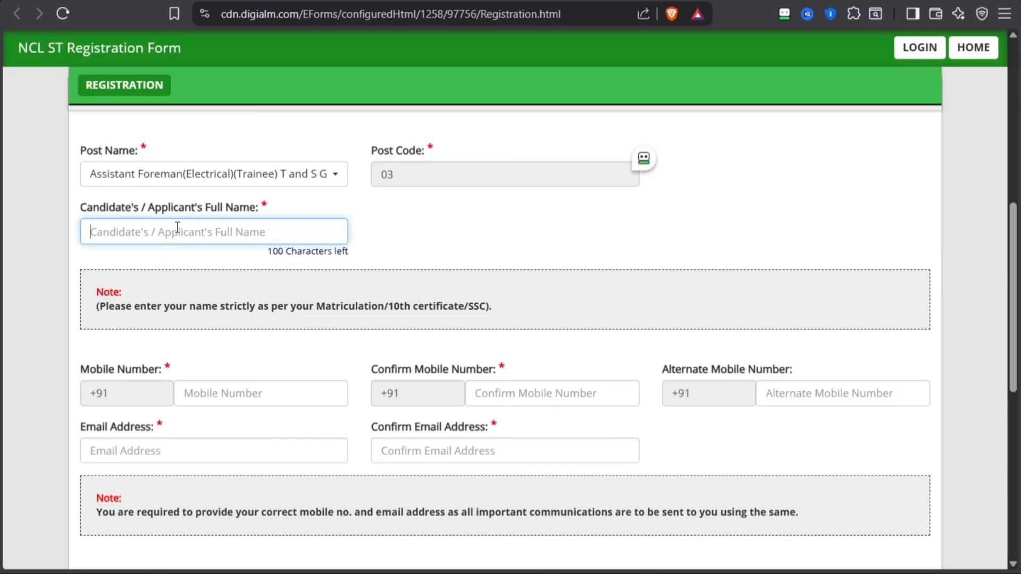
text(RAHUL)
key(Tab)
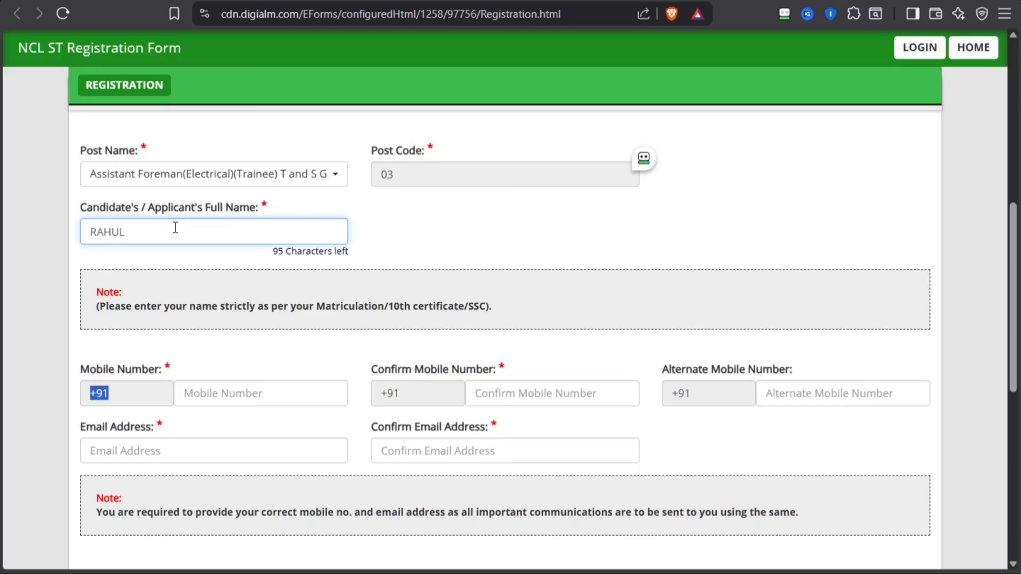
Go through the note on the name format and the mobile, confirm mobile and alternate mobile number fields
scroll(205, 289, down, 1)
click(209, 251)
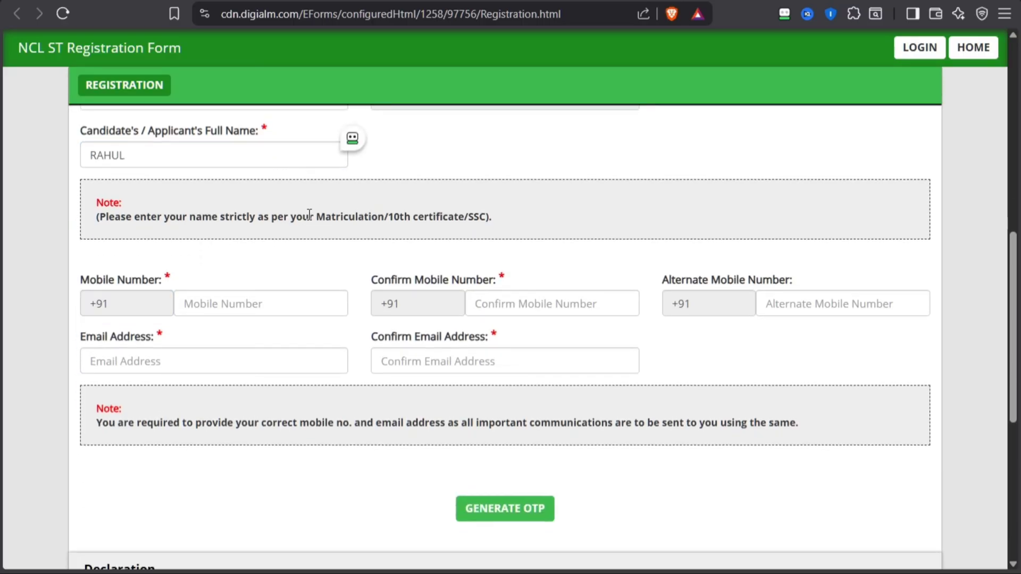
drag(310, 215, 492, 217)
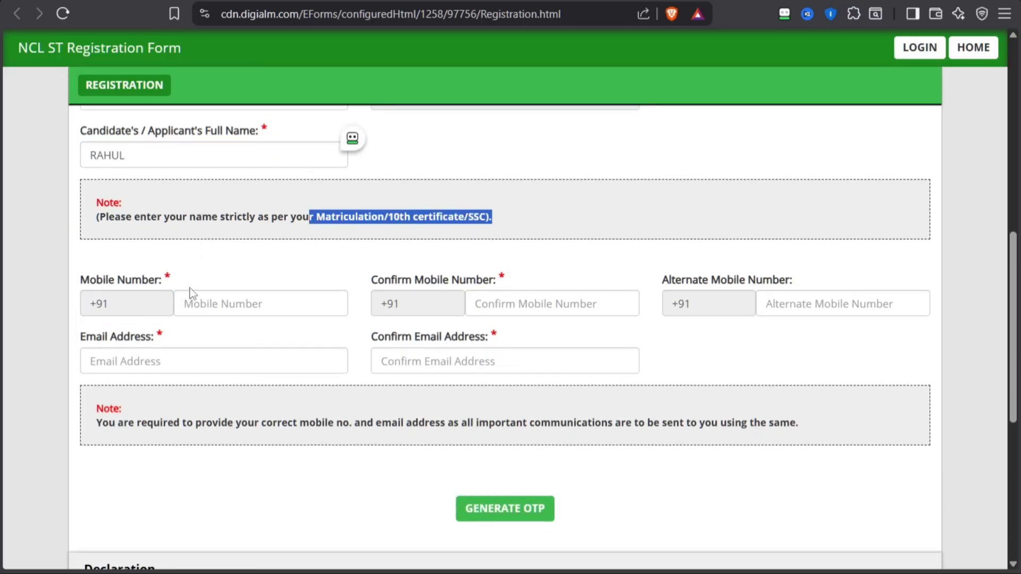
click(201, 298)
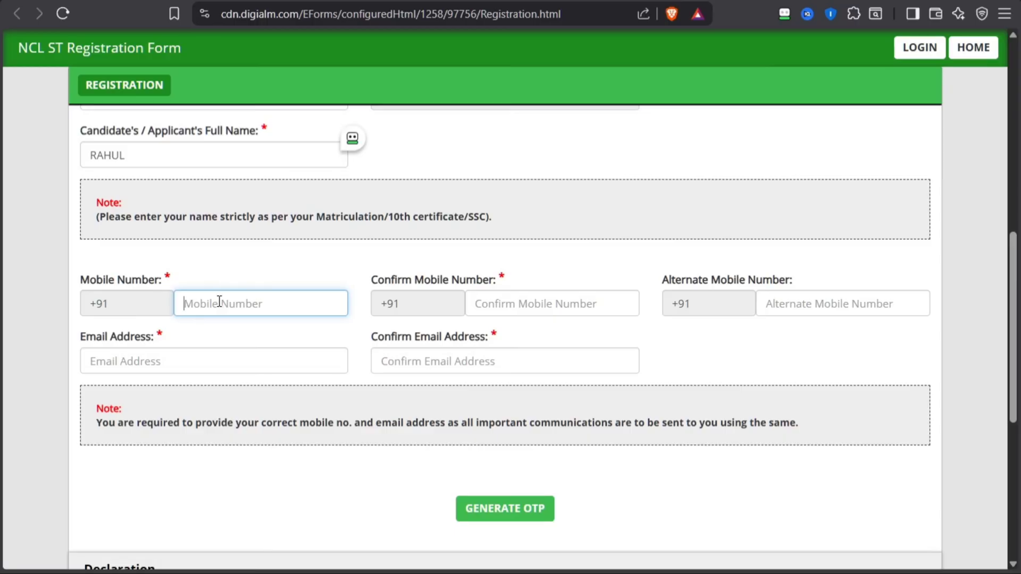
click(488, 302)
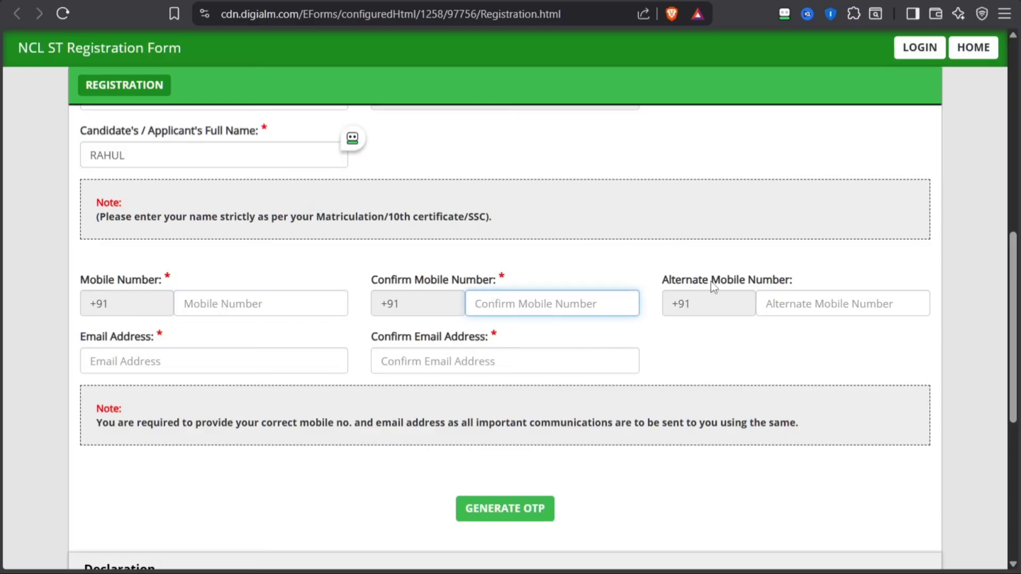
drag(675, 280, 772, 280)
click(802, 302)
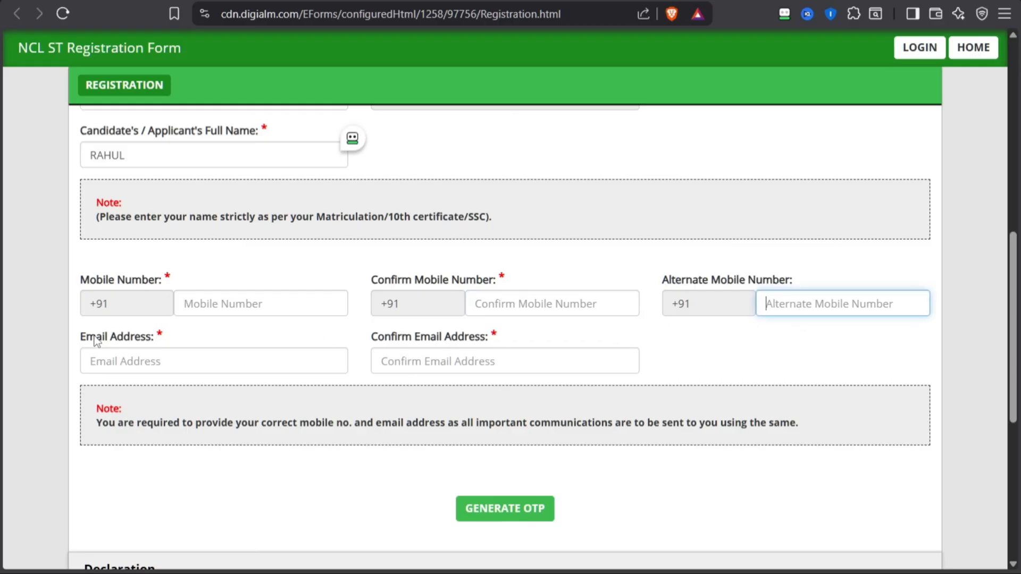
Go through the email and confirm email address fields and read the note on providing correct contact details
drag(86, 336, 202, 355)
click(180, 360)
scroll(164, 361, down, 3)
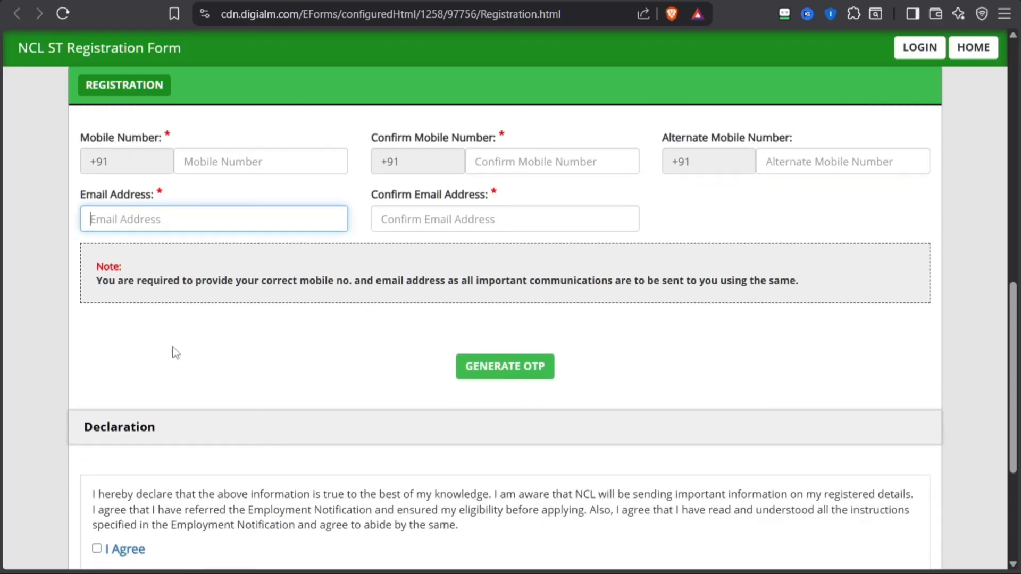
drag(378, 184, 418, 186)
click(412, 211)
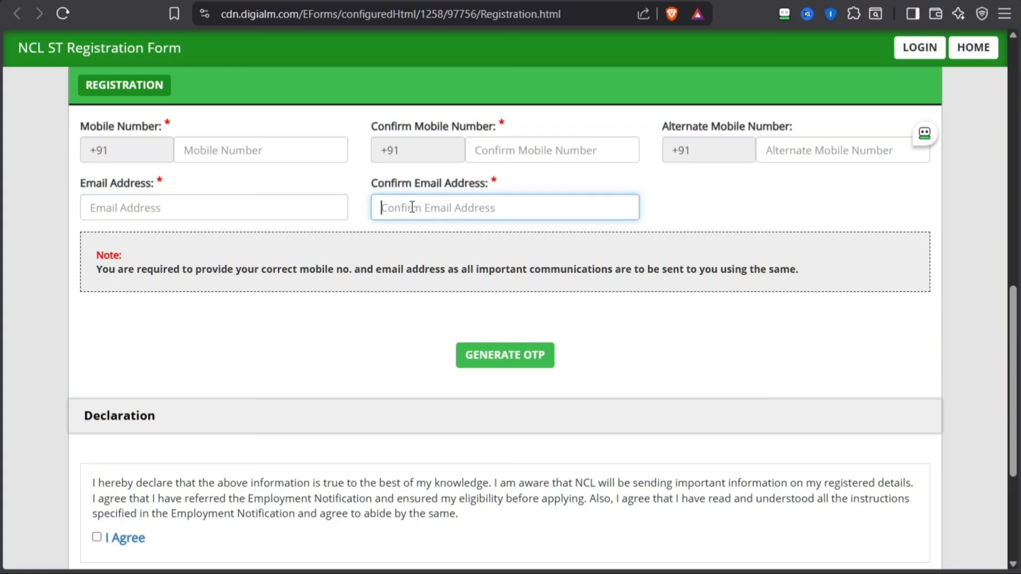
click(169, 272)
click(599, 198)
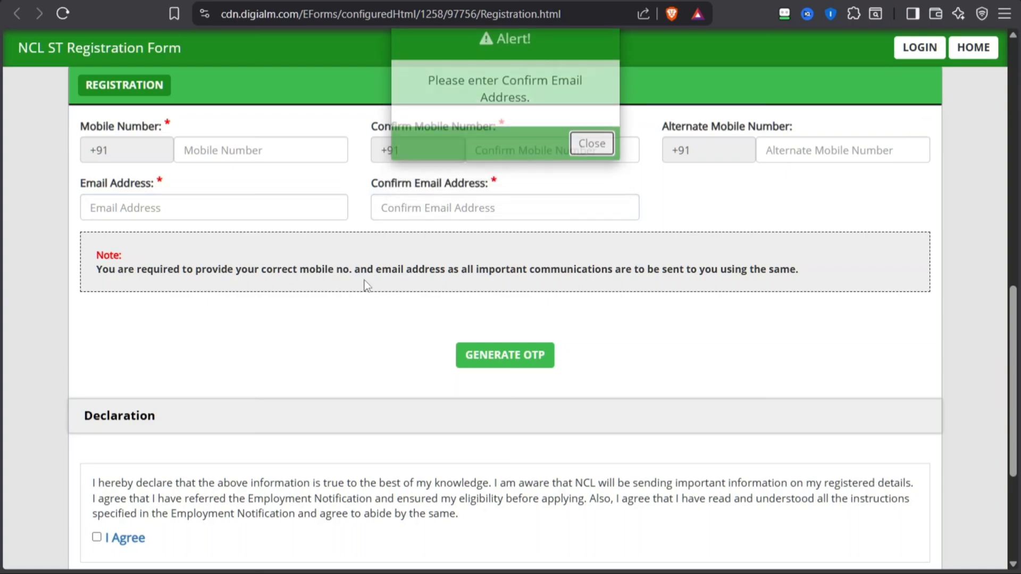
drag(336, 269, 538, 269)
click(551, 269)
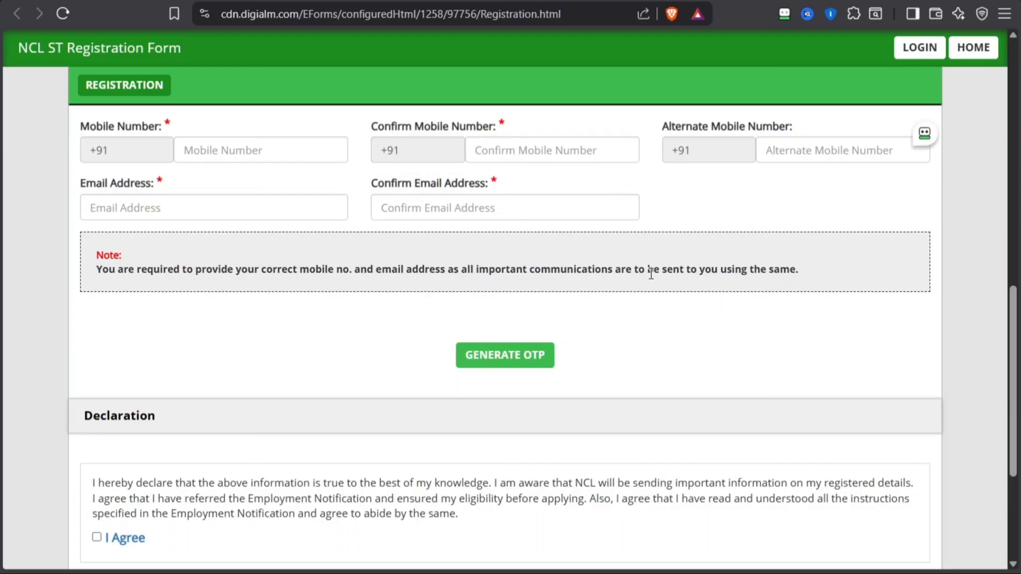
Request an OTP for the registration, submit the captcha code from the image and dismiss the notice
click(464, 350)
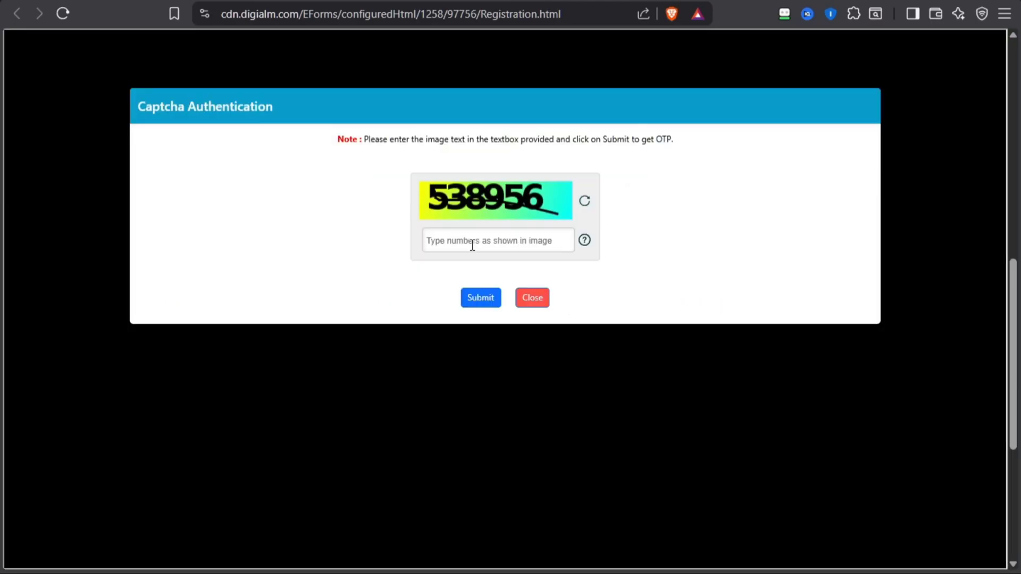
click(472, 244)
text(538956)
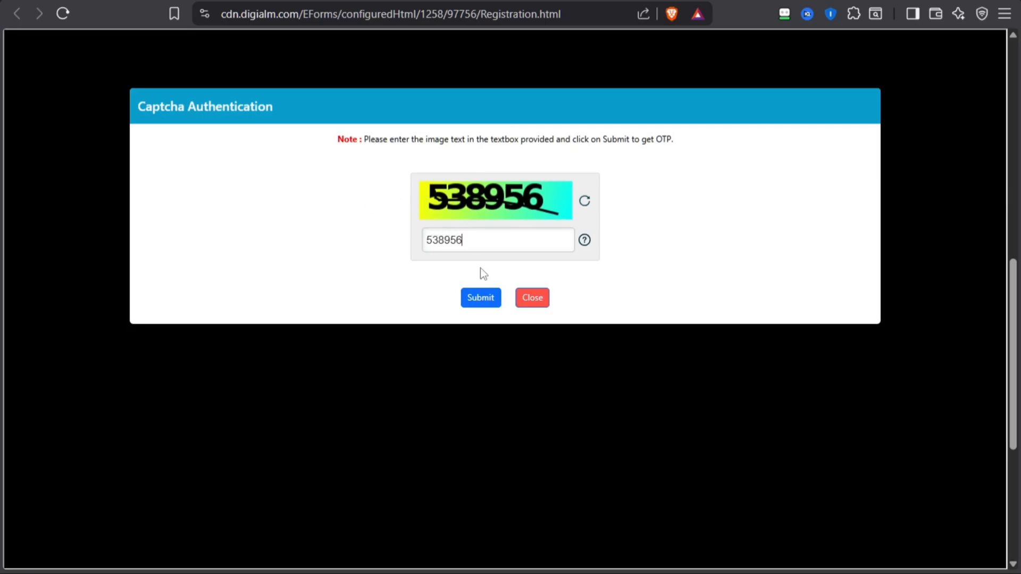
click(481, 298)
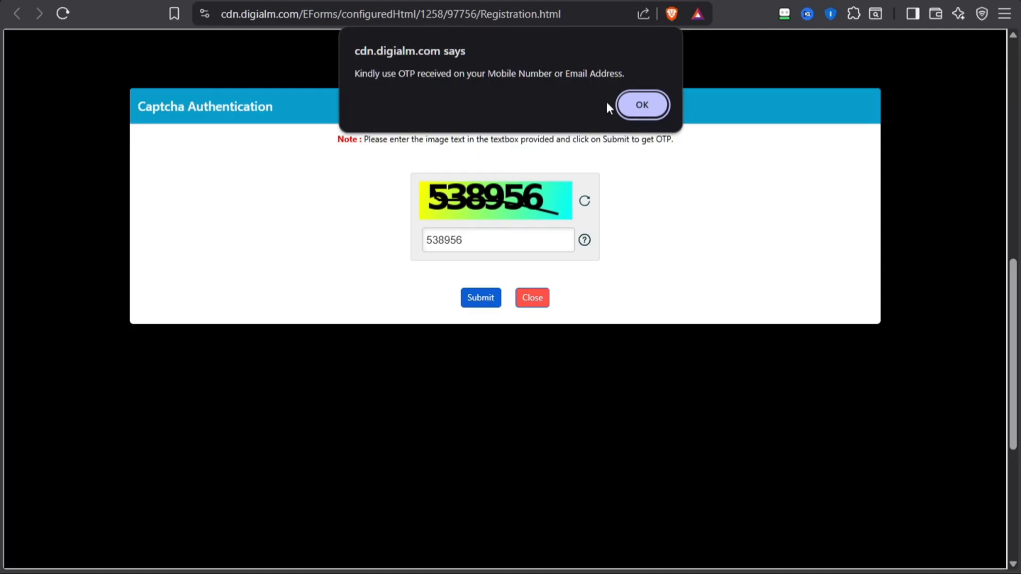
click(642, 105)
Paste the received OTP, validate it and dismiss the validation notice
drag(467, 196, 556, 197)
click(423, 233)
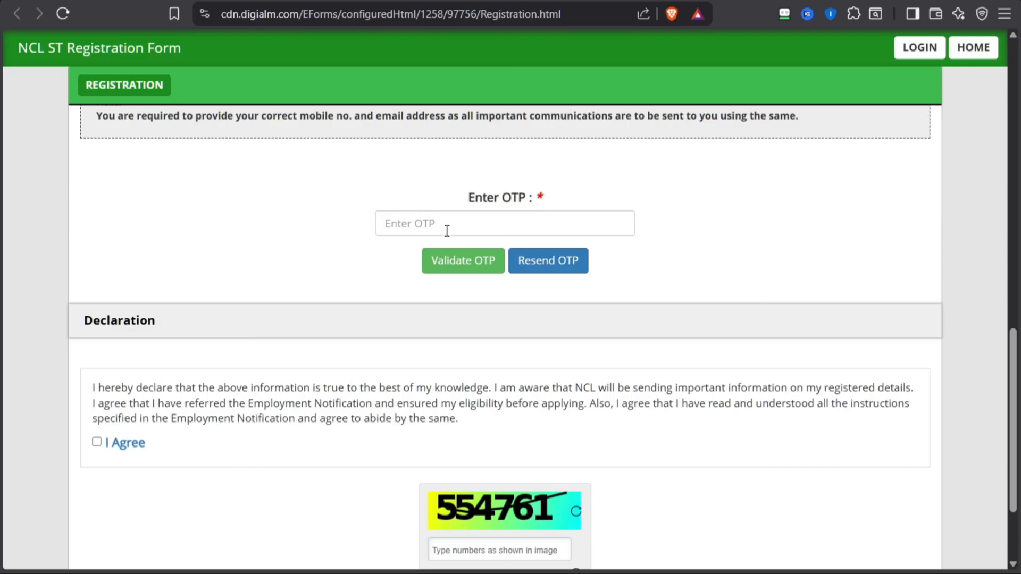
click(447, 230)
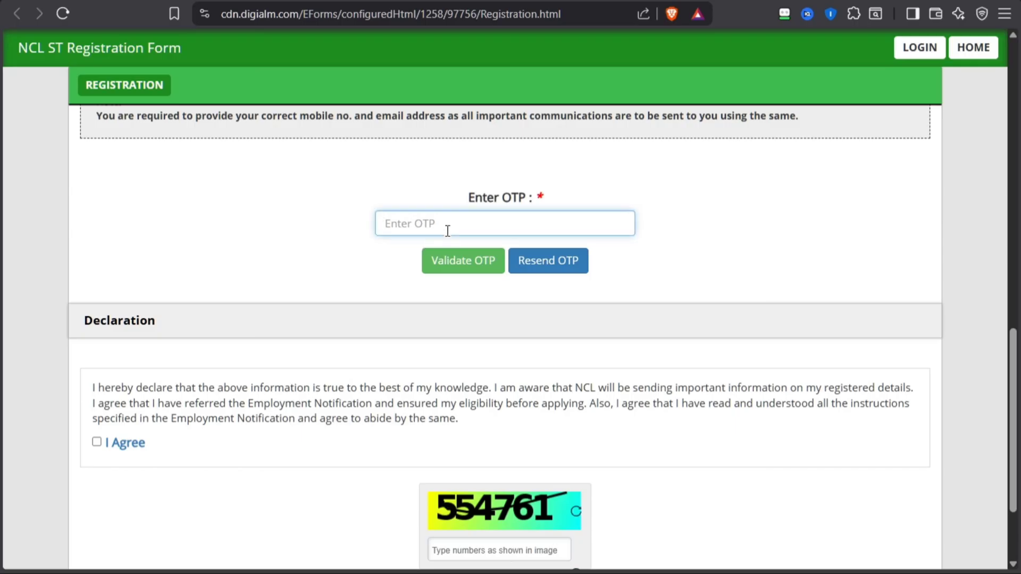
key(ctrl+v)
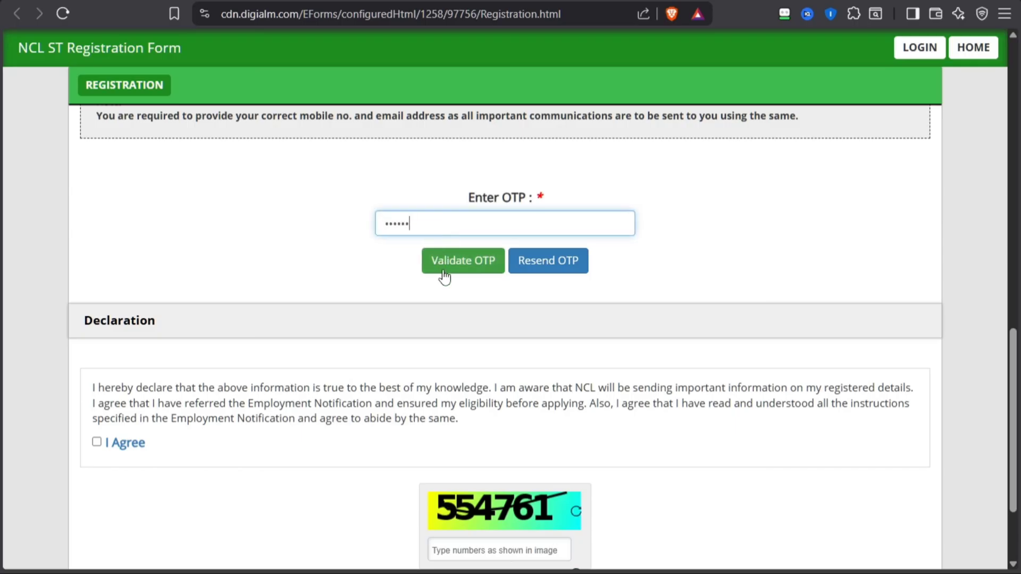
click(463, 262)
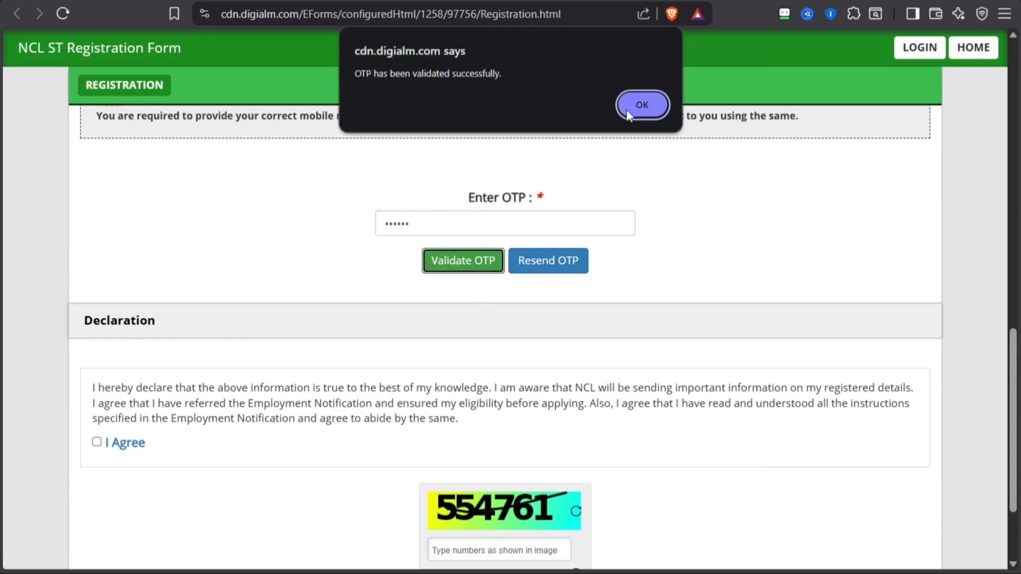
click(641, 105)
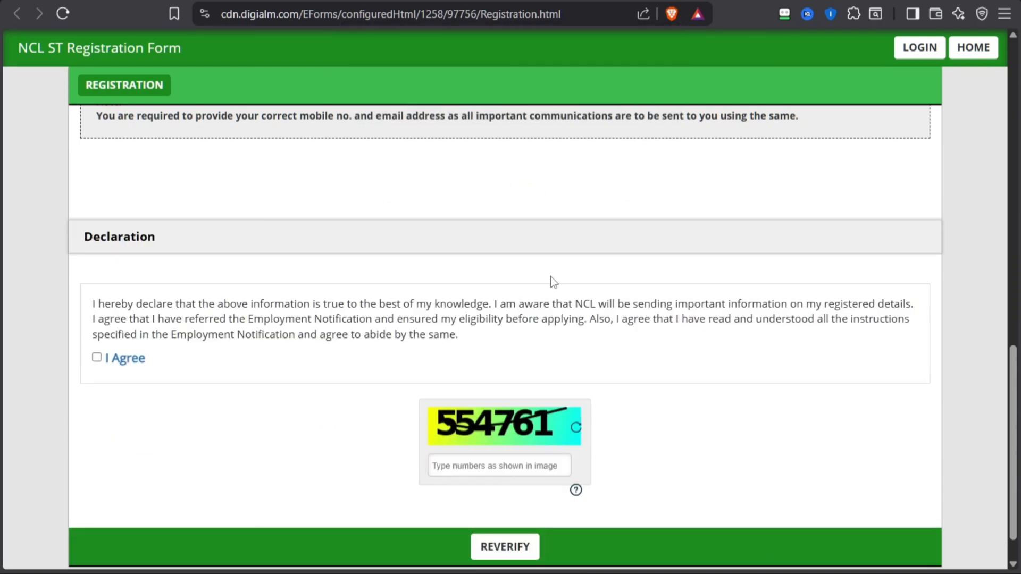
Agree to the declaration, enter the captcha code from the image and submit the registration details for reverification
click(96, 359)
scroll(155, 371, down, 1)
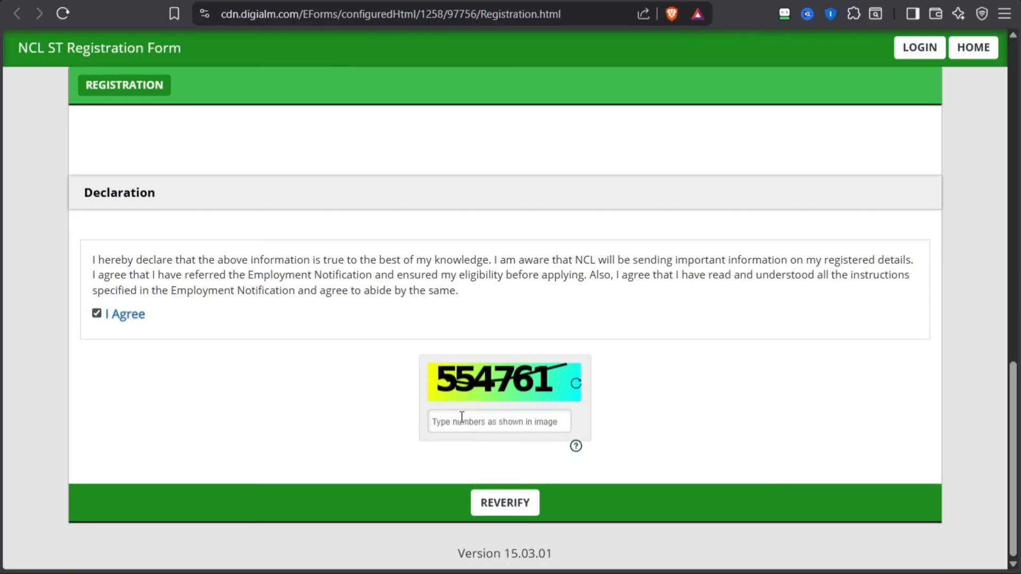
click(461, 417)
text(554761)
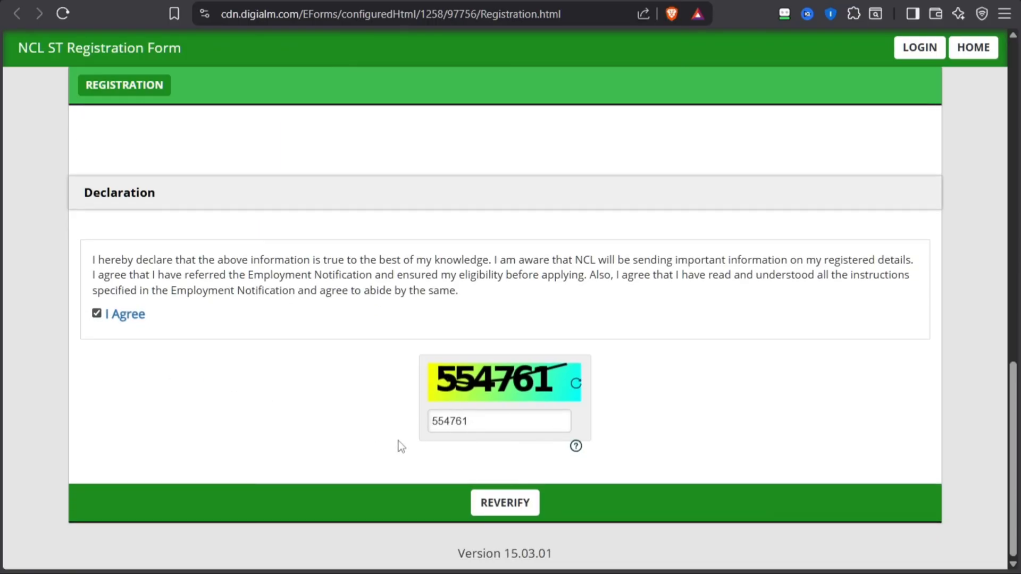
click(505, 505)
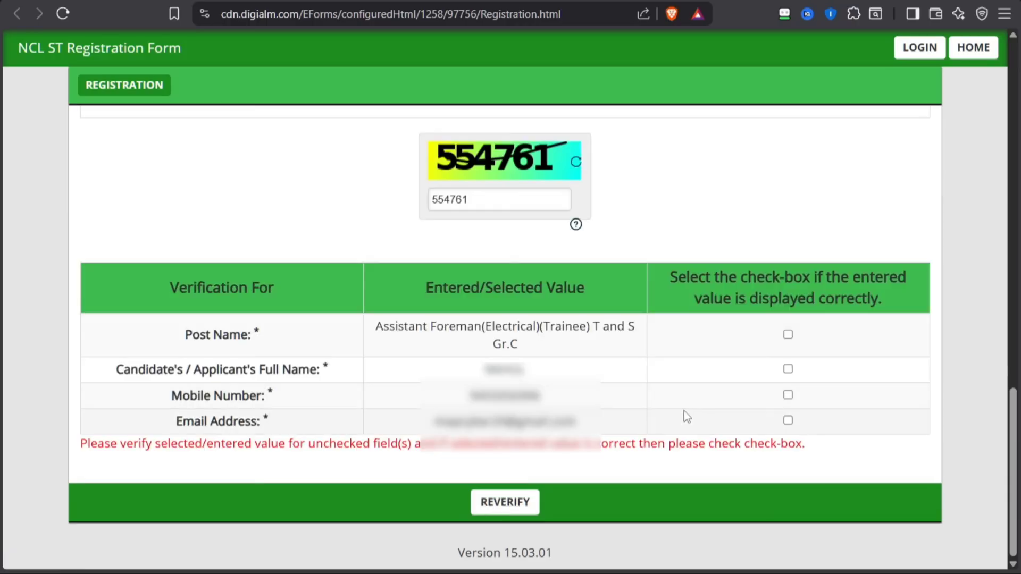
Check the listed post name and confirm the post name, full name, mobile number and email address as displayed correctly
drag(387, 325, 592, 346)
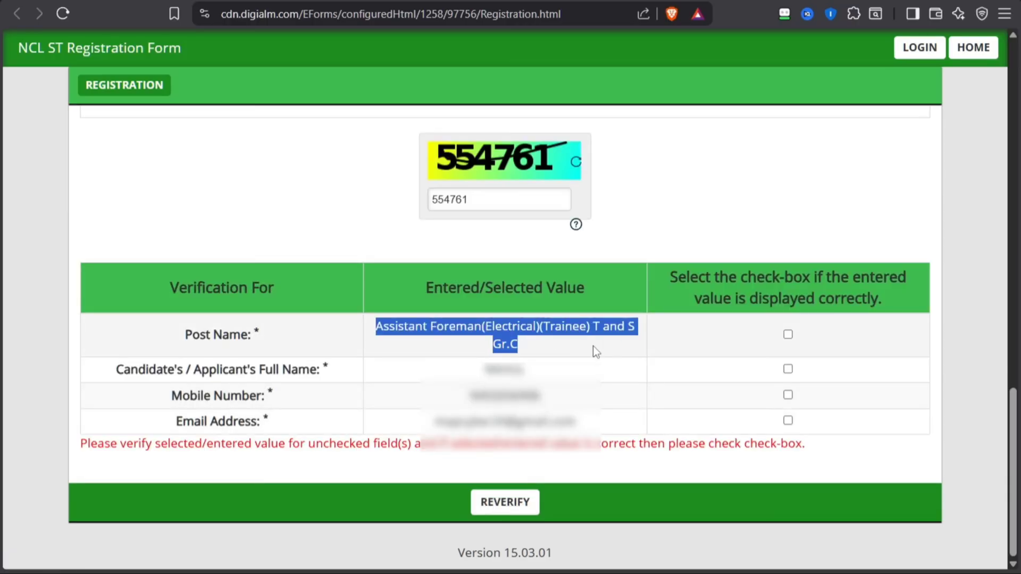
click(592, 346)
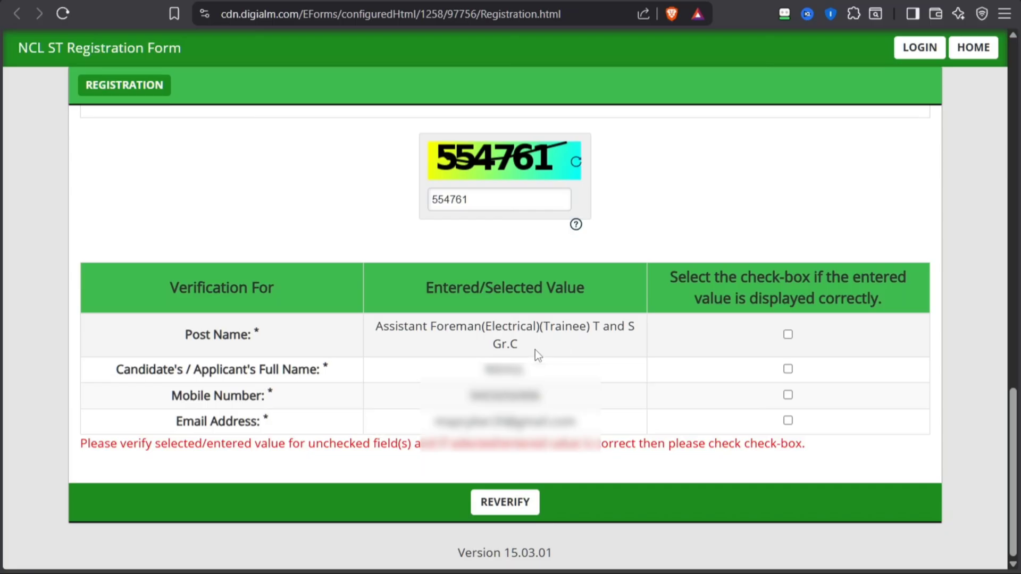
click(787, 334)
click(788, 369)
click(788, 395)
click(788, 419)
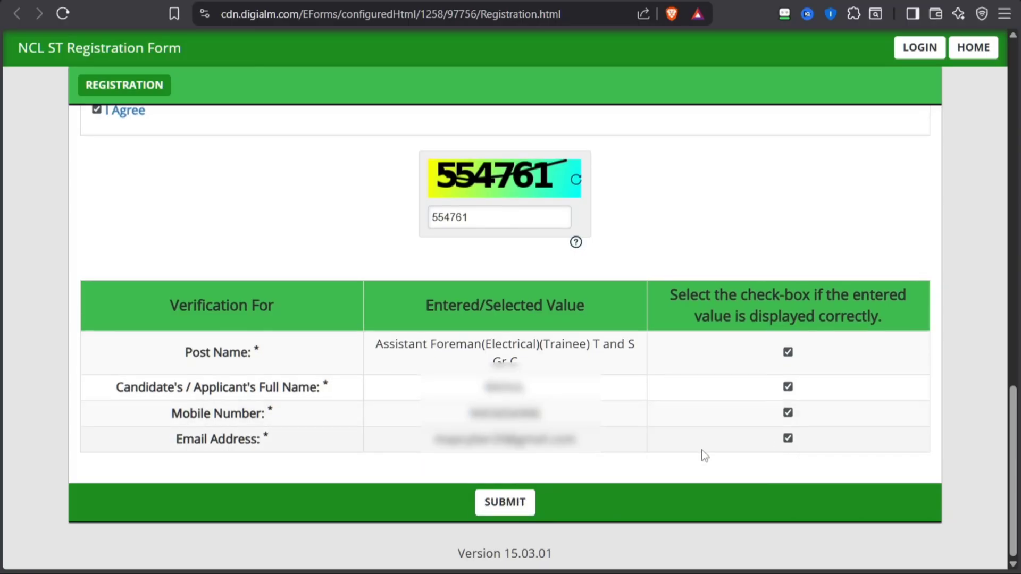
Submit the registration, read through the privacy notice and agree to it
click(505, 509)
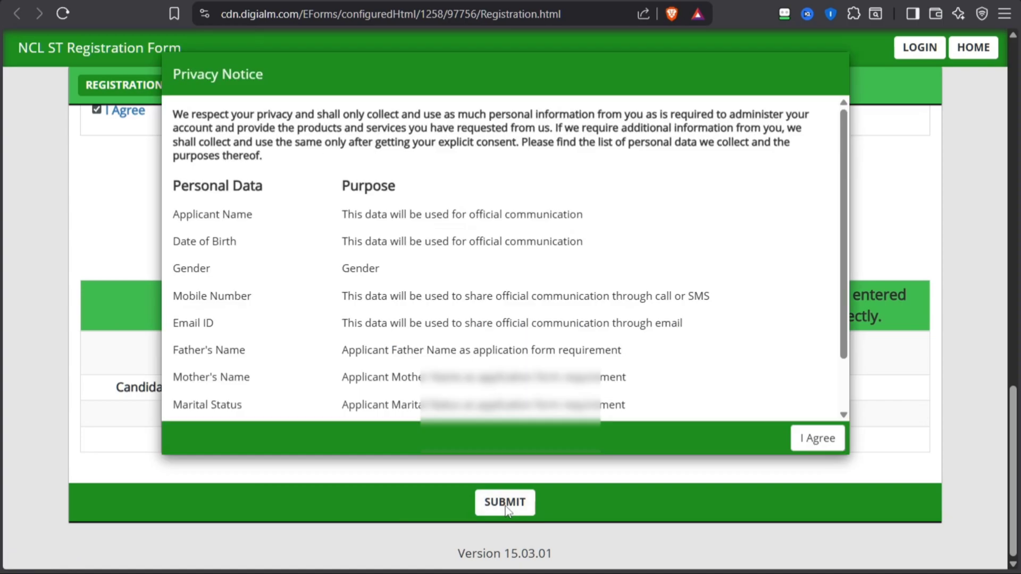
scroll(306, 199, down, 1)
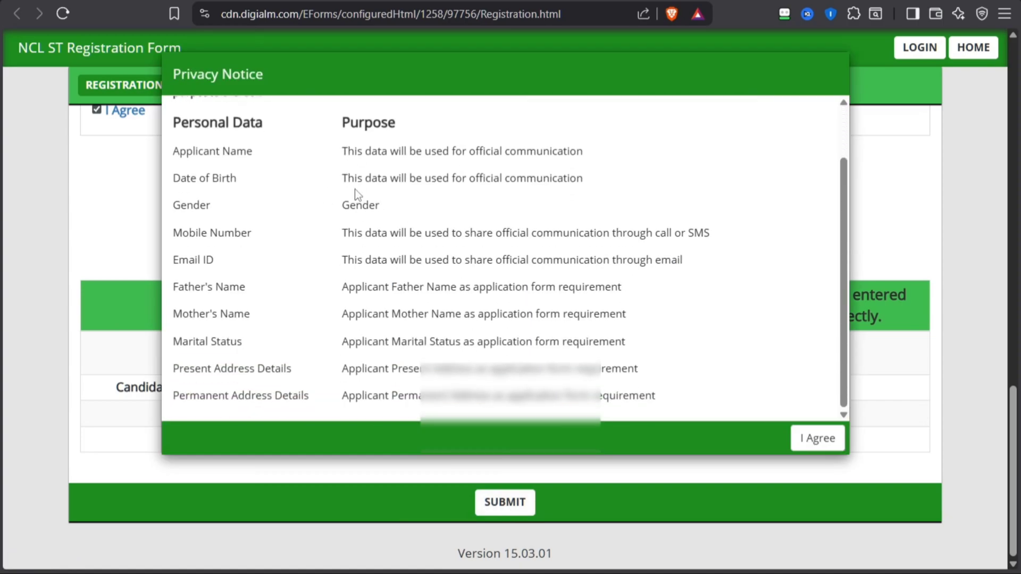
click(816, 442)
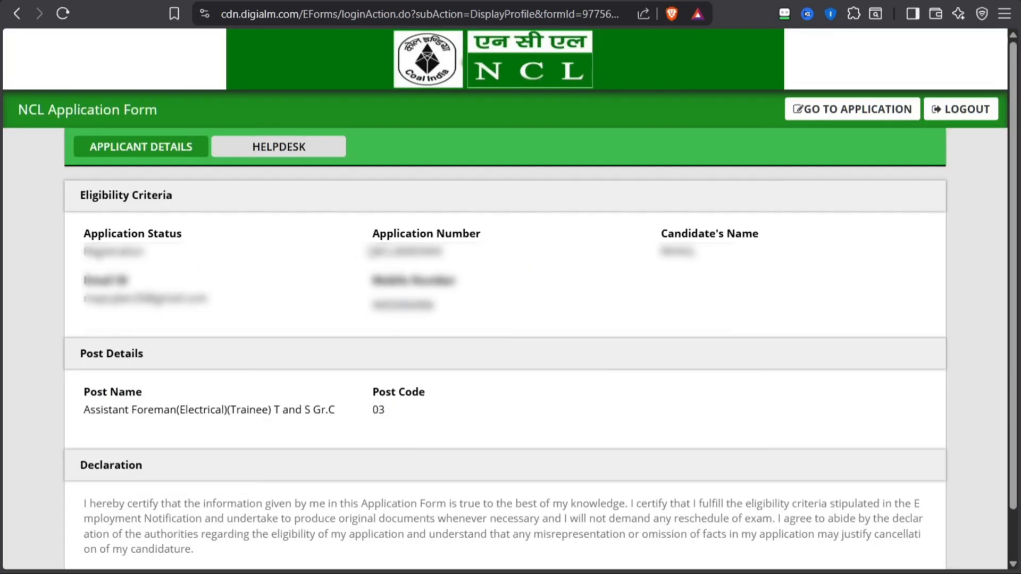
Check the application number in the applicant details and go to the application form
drag(370, 252, 483, 265)
click(545, 296)
click(831, 116)
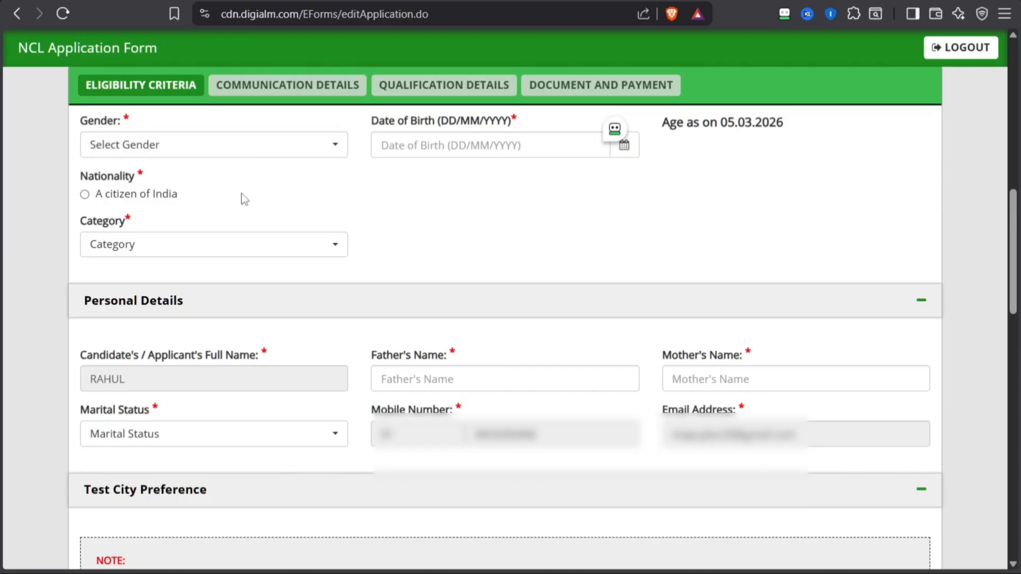
Set the gender to Male, enter the candidate's date of birth and check the age cut-off date
click(104, 146)
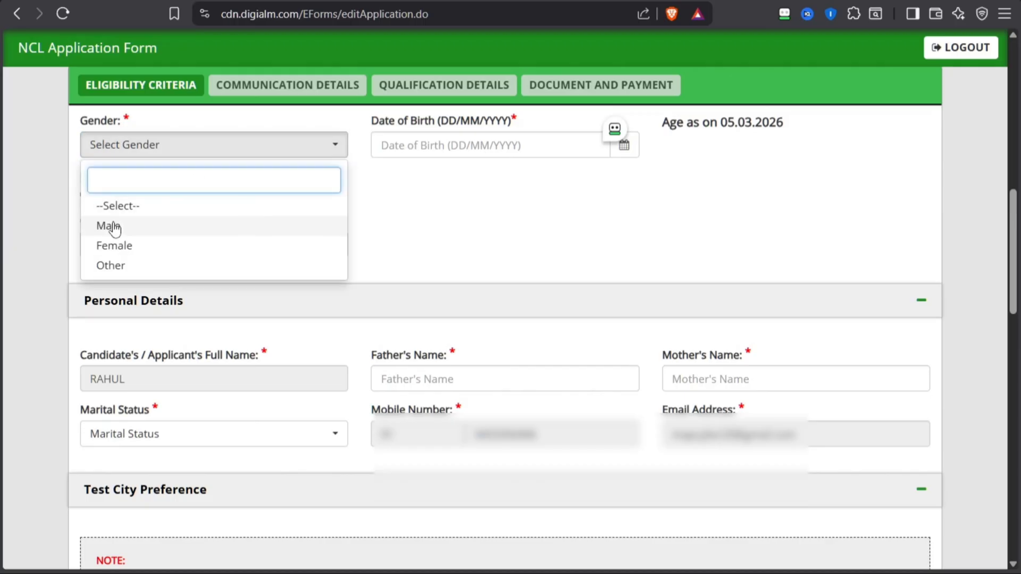
click(111, 226)
click(470, 146)
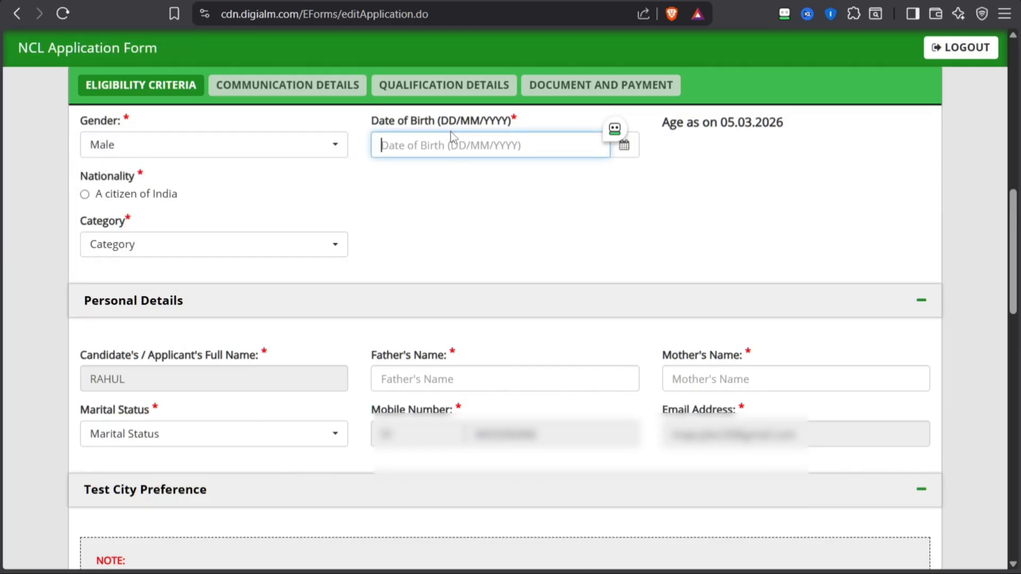
click(620, 157)
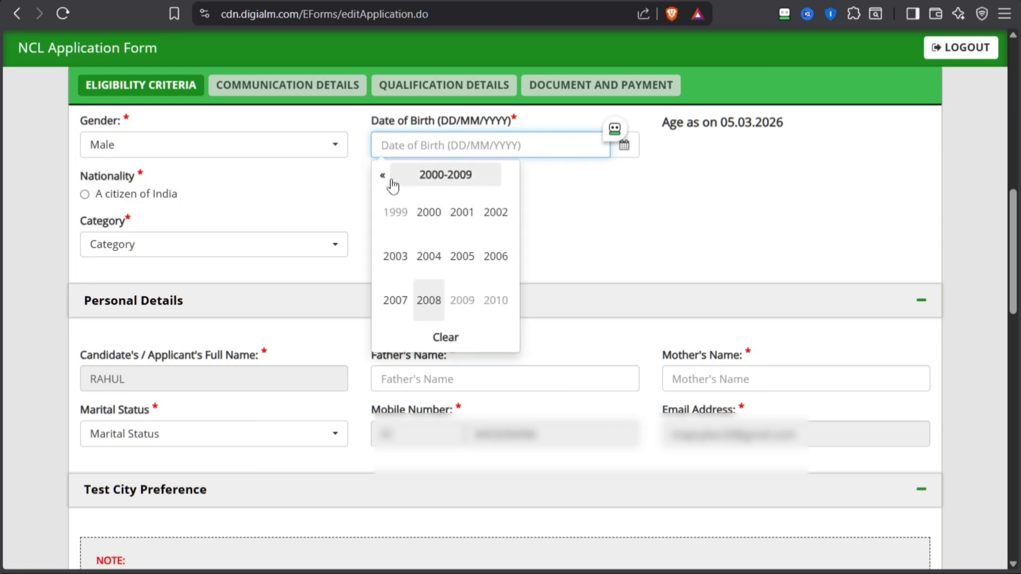
click(425, 211)
click(394, 212)
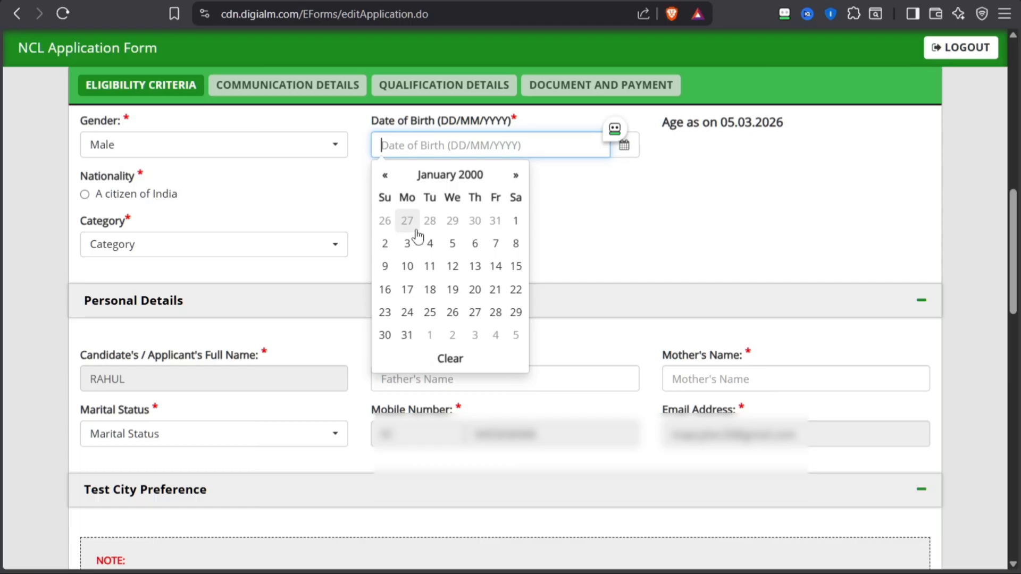
click(515, 222)
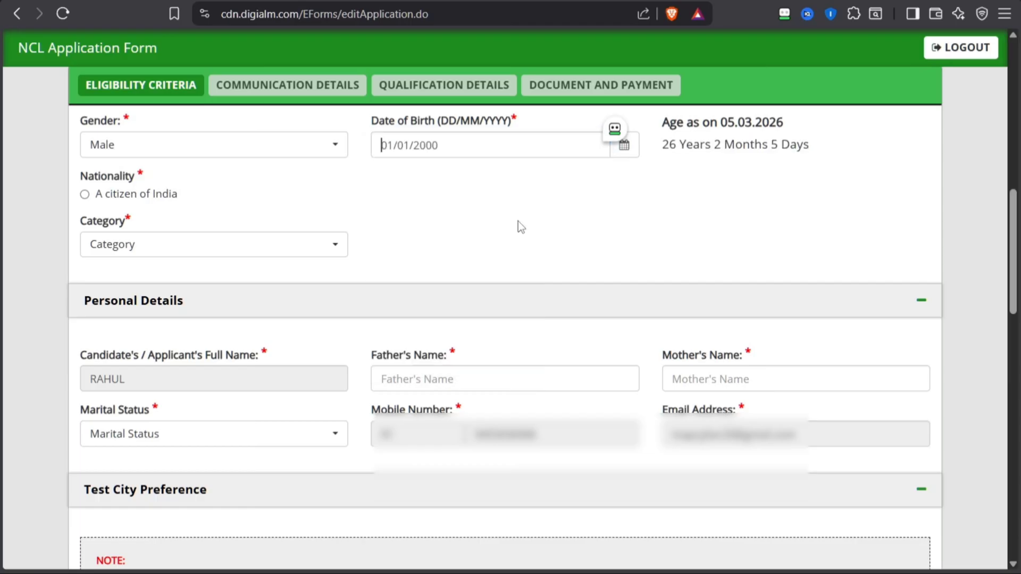
double_click(741, 127)
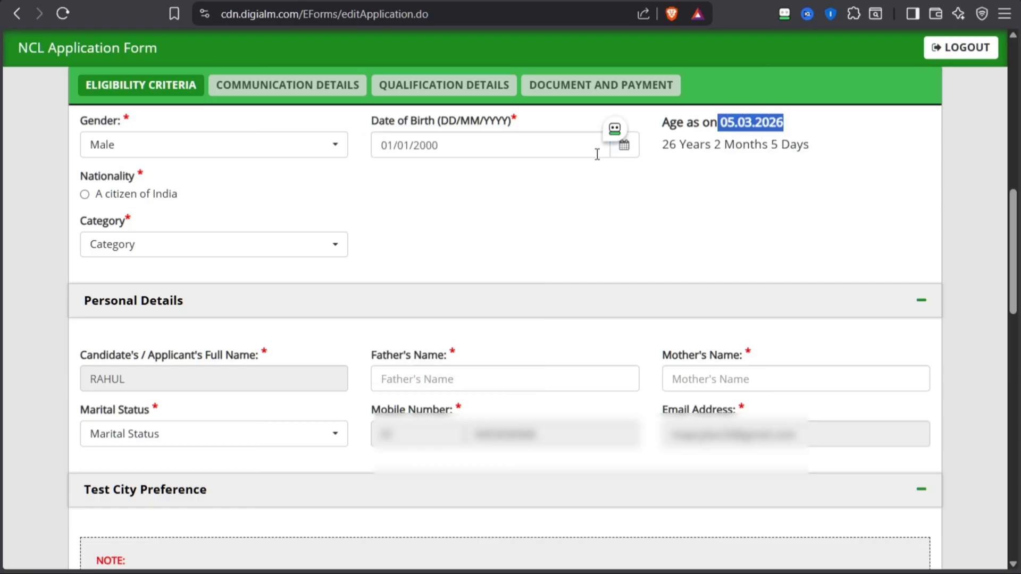
Mark the nationality as a citizen of India and set the category to SC
click(84, 194)
click(116, 260)
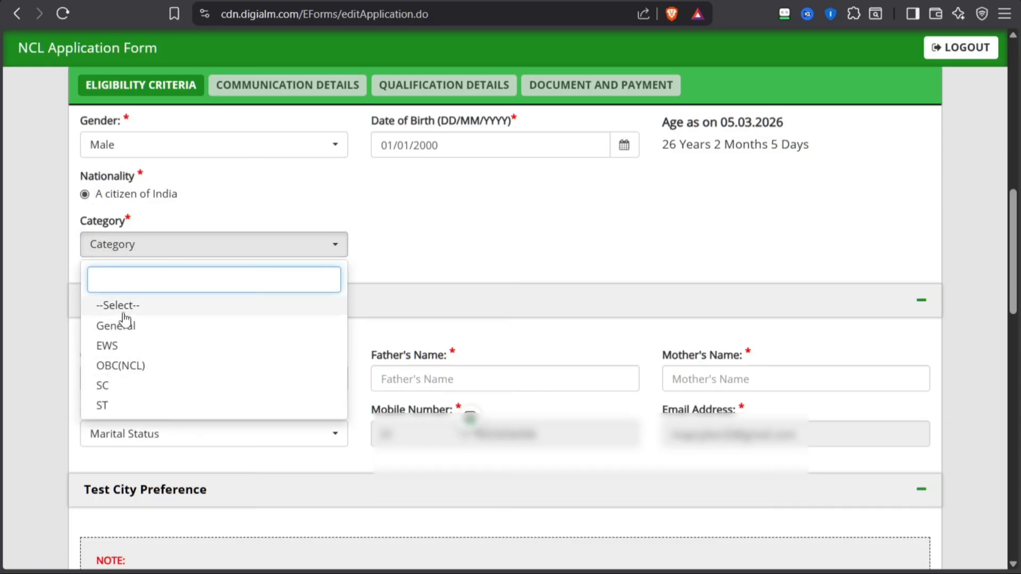
click(127, 388)
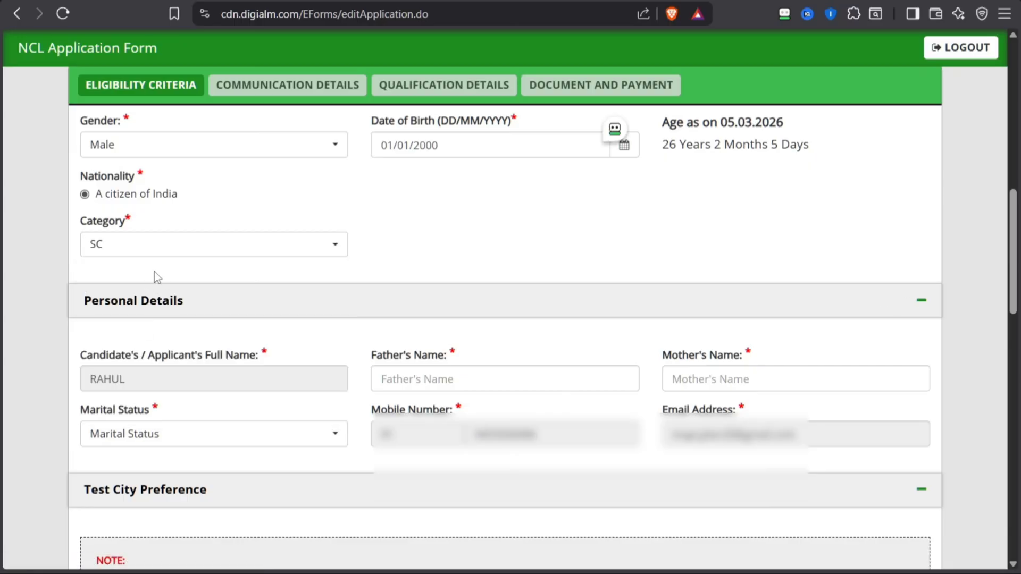
Go through the father's and mother's name fields in the personal details and set the marital status to Unmarried
scroll(154, 273, down, 1)
scroll(153, 281, down, 1)
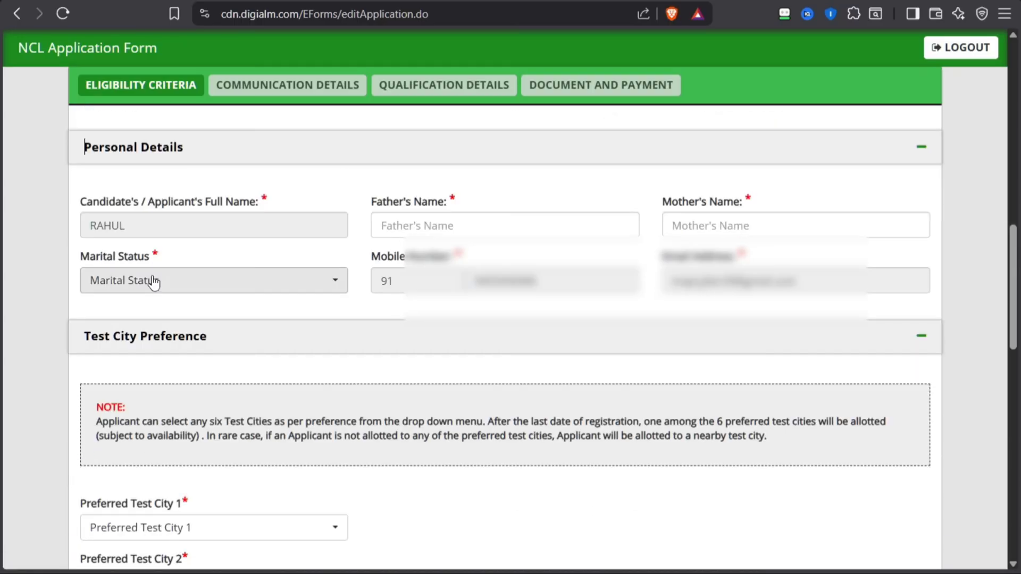
click(434, 223)
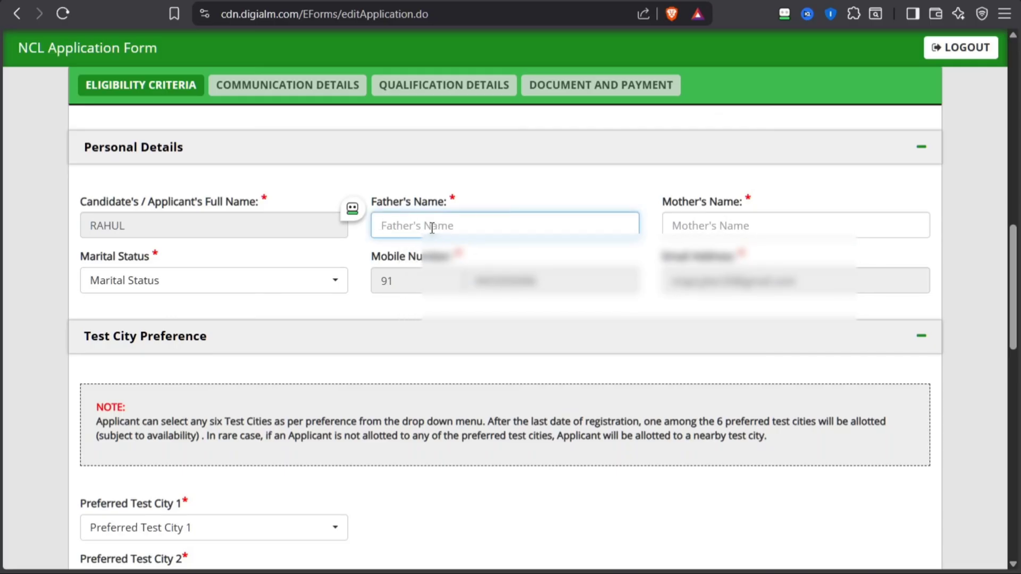
click(713, 227)
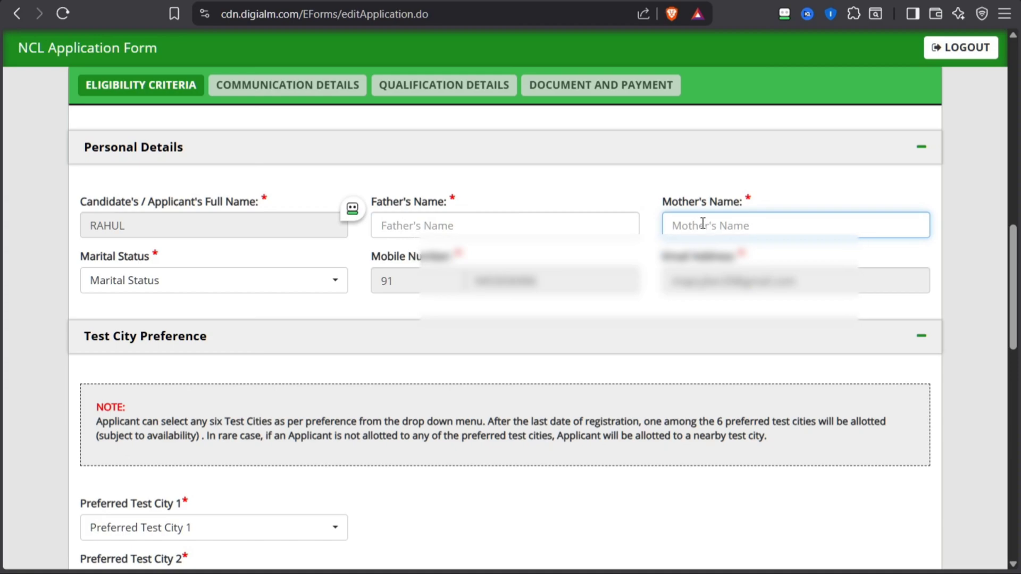
click(143, 287)
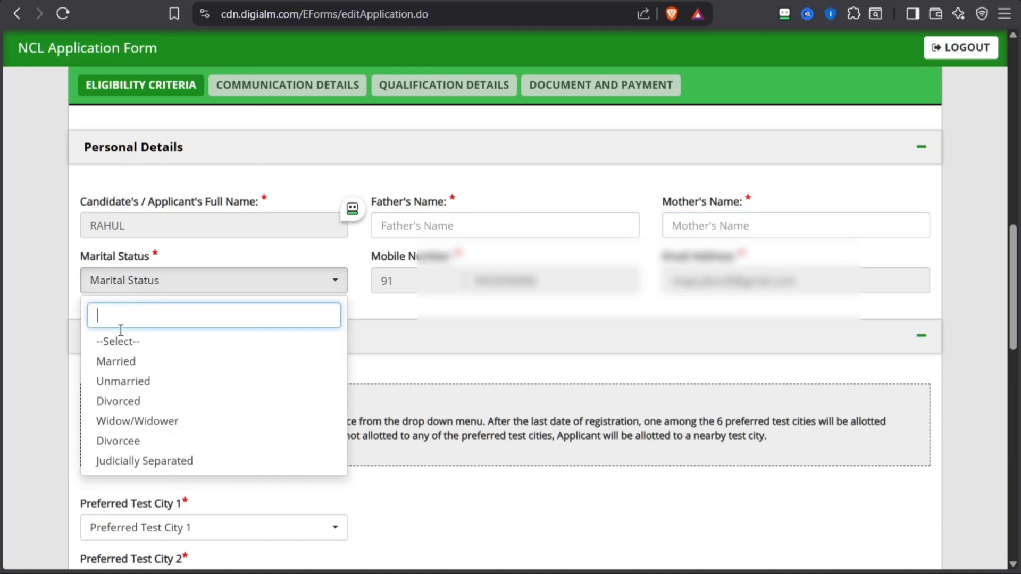
click(148, 387)
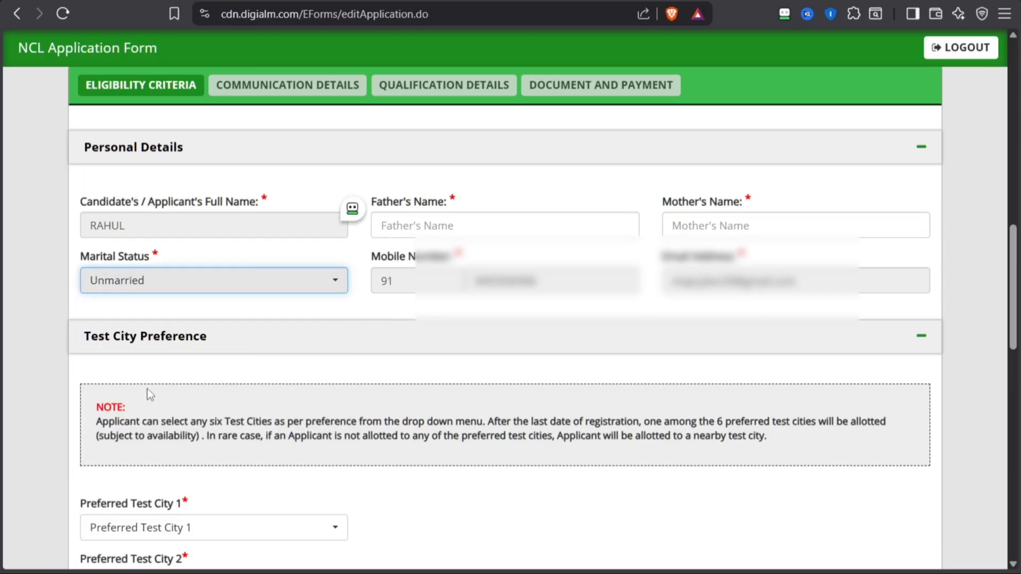
Read the test city preference note and examine the cities offered for Preferred Test City 1
click(134, 354)
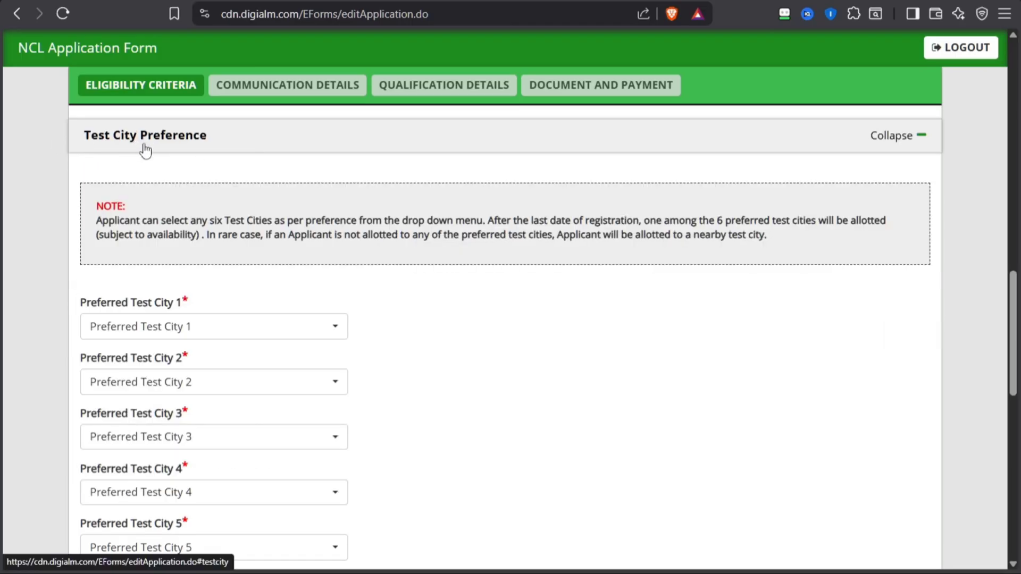
scroll(211, 172, down, 1)
drag(105, 148, 292, 158)
click(471, 158)
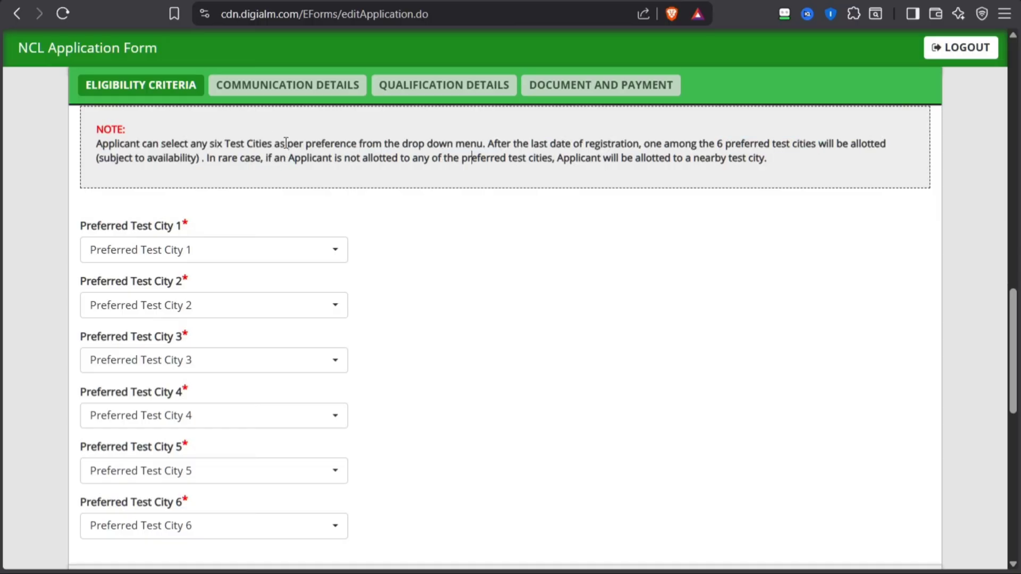
triple_click(107, 226)
click(201, 300)
click(5, 252)
click(262, 250)
scroll(230, 461, down, 5)
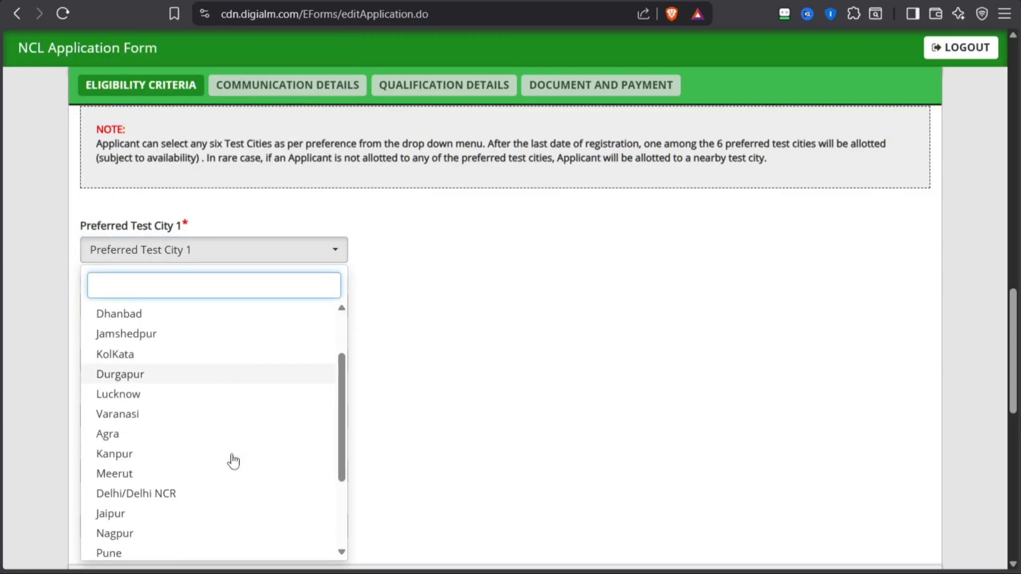
scroll(159, 346, up, 4)
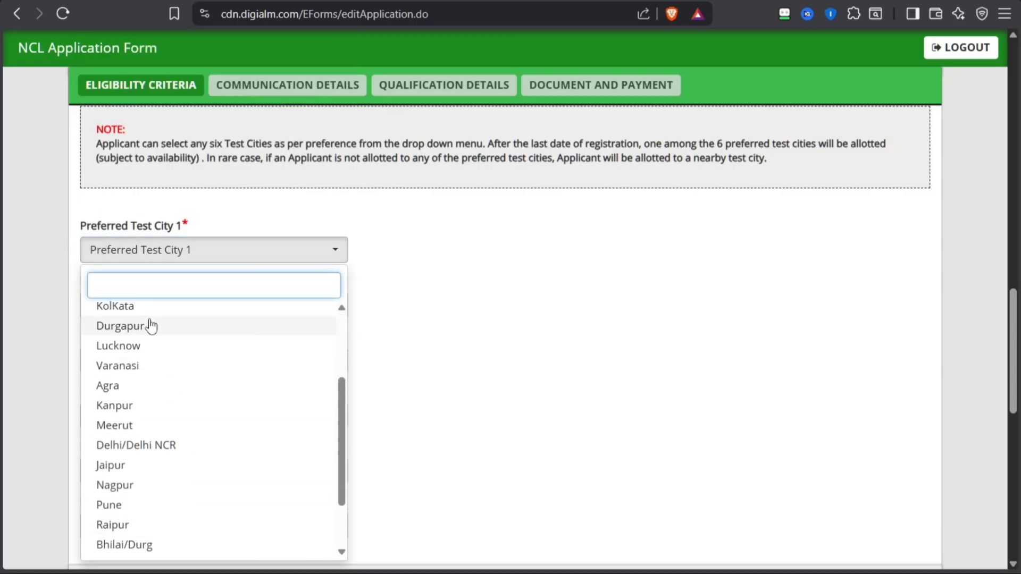
scroll(175, 451, down, 3)
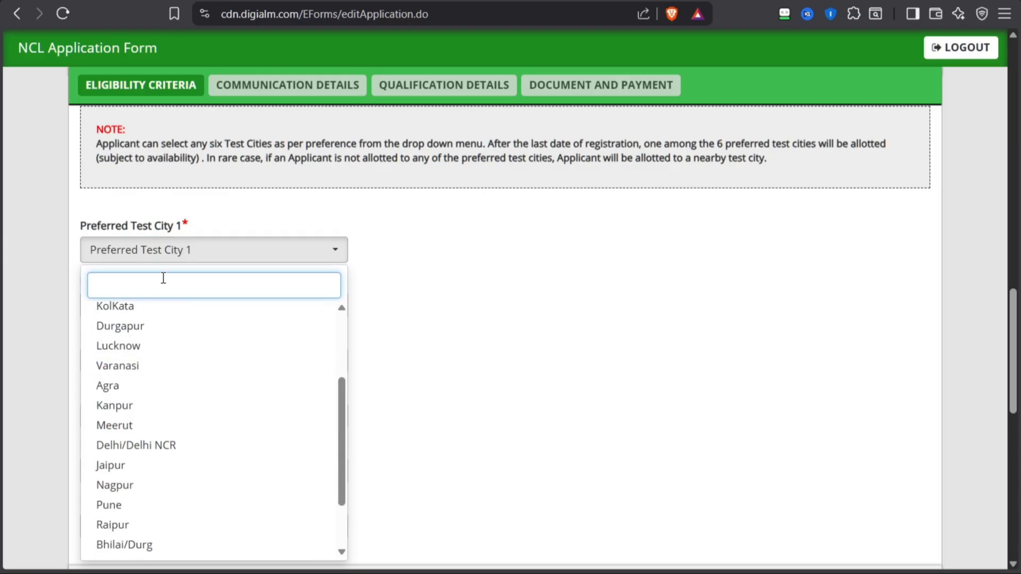
scroll(187, 492, up, 4)
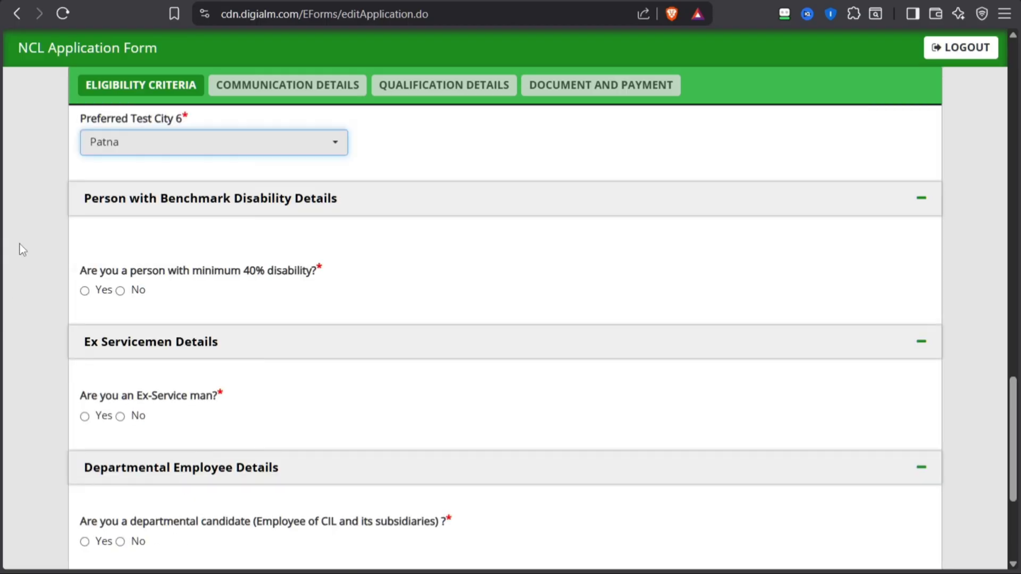
Try answering Yes to the minimum 40% disability question and read the accompanying notes
scroll(19, 228, down, 2)
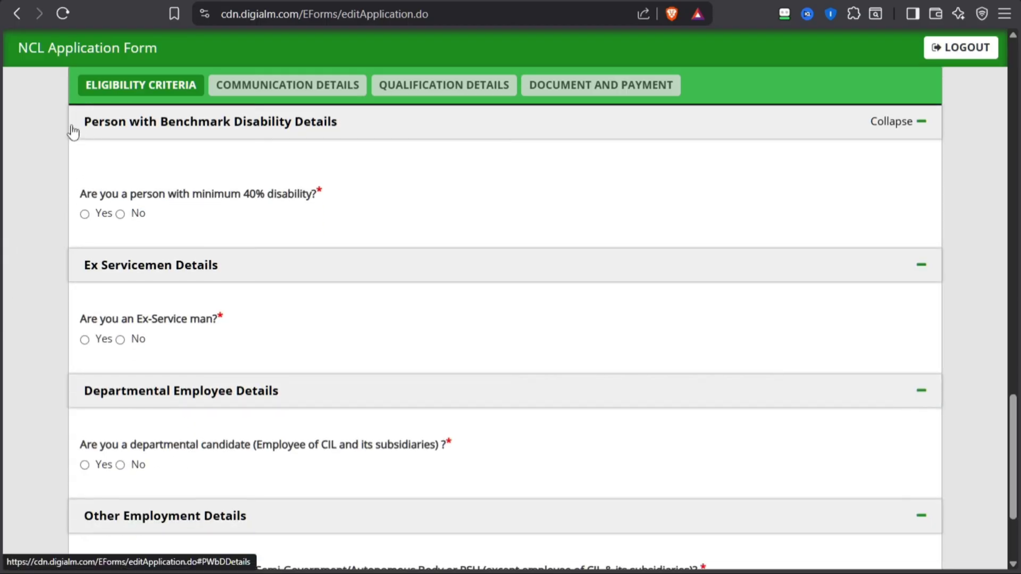
click(85, 214)
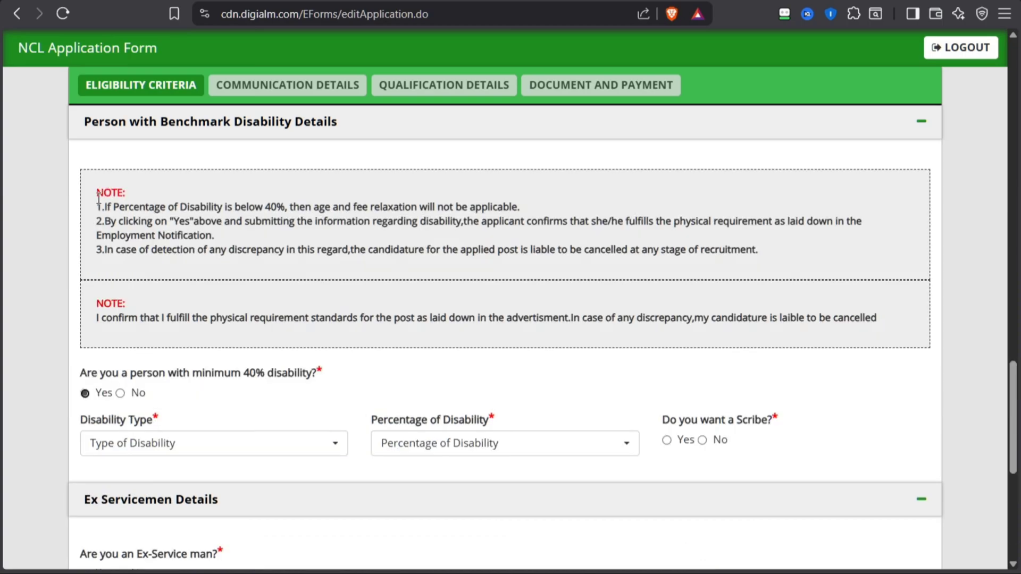
drag(97, 206, 111, 207)
click(242, 232)
scroll(246, 231, down, 1)
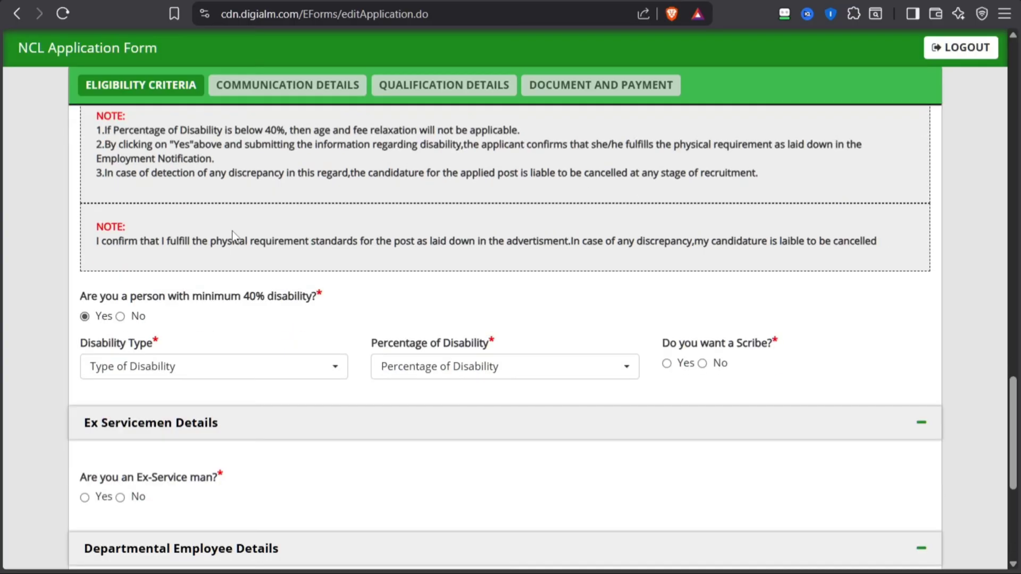
scroll(131, 338, down, 1)
Examine the disability type and percentage choices, and try answering Yes to the scribe question to review its options
click(130, 291)
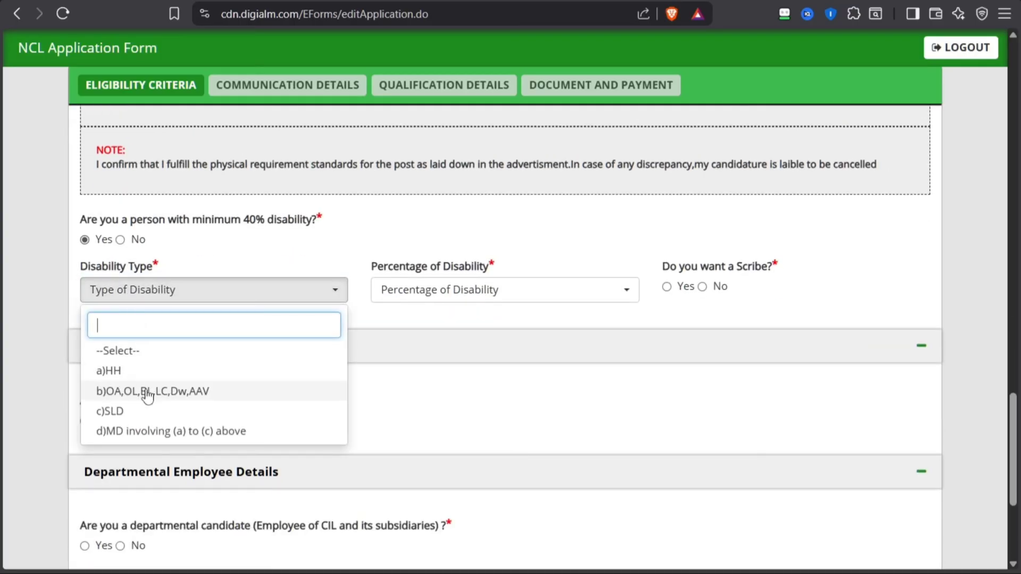
click(481, 302)
scroll(423, 478, down, 1)
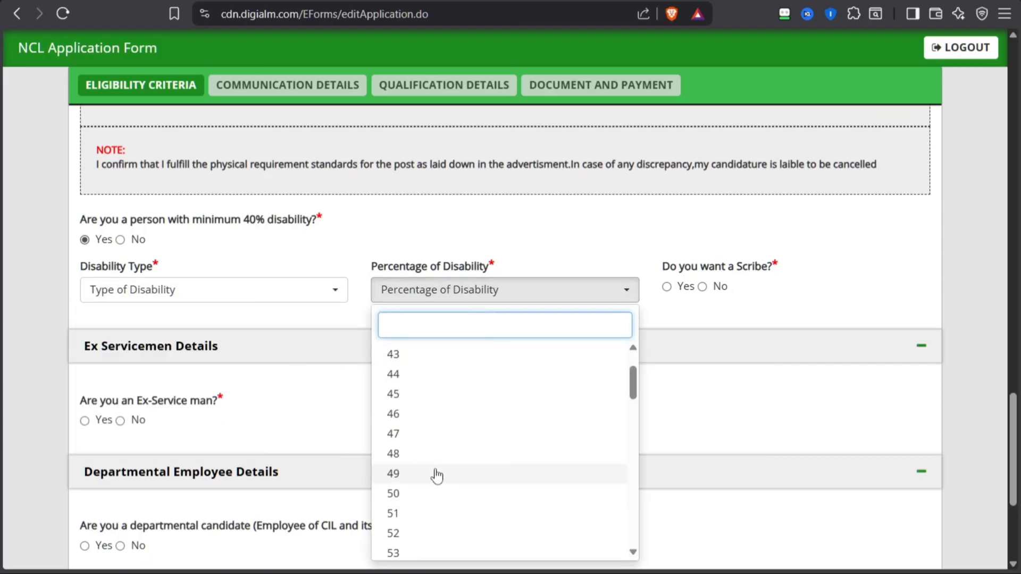
click(666, 259)
drag(679, 267, 754, 274)
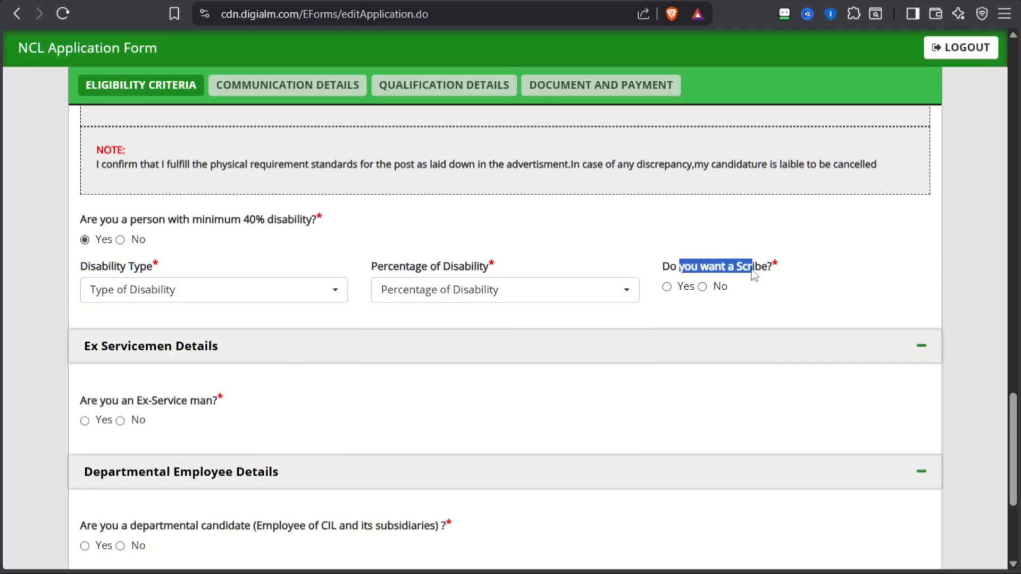
click(667, 286)
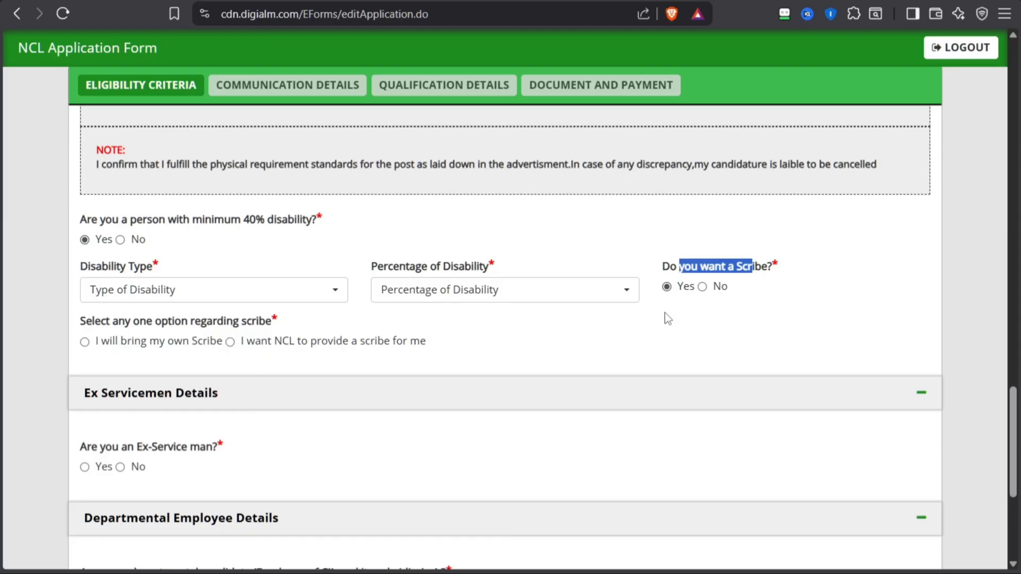
click(114, 343)
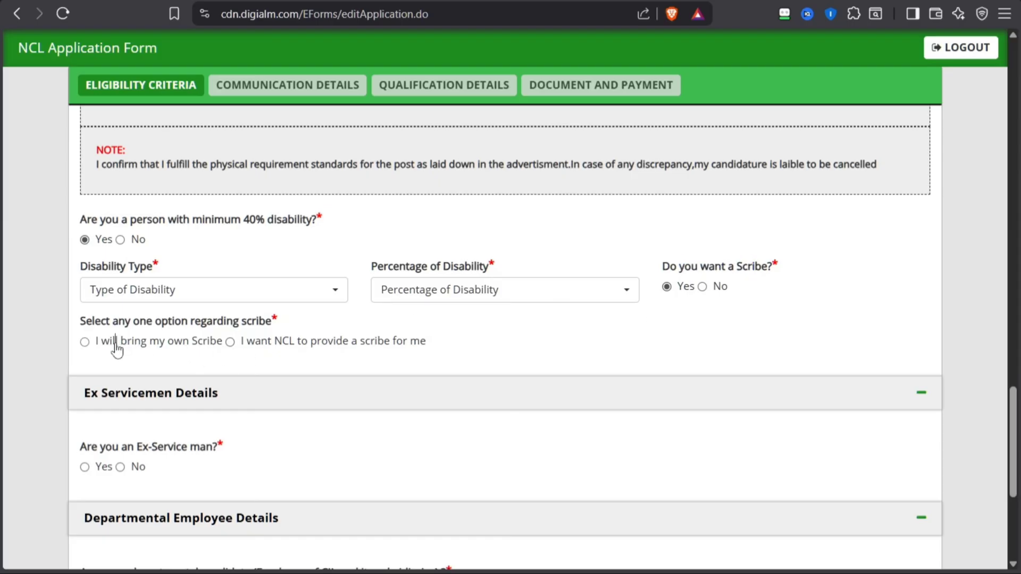
click(366, 351)
Answer No to the question about being a person with minimum 40% disability
click(120, 240)
scroll(152, 263, down, 1)
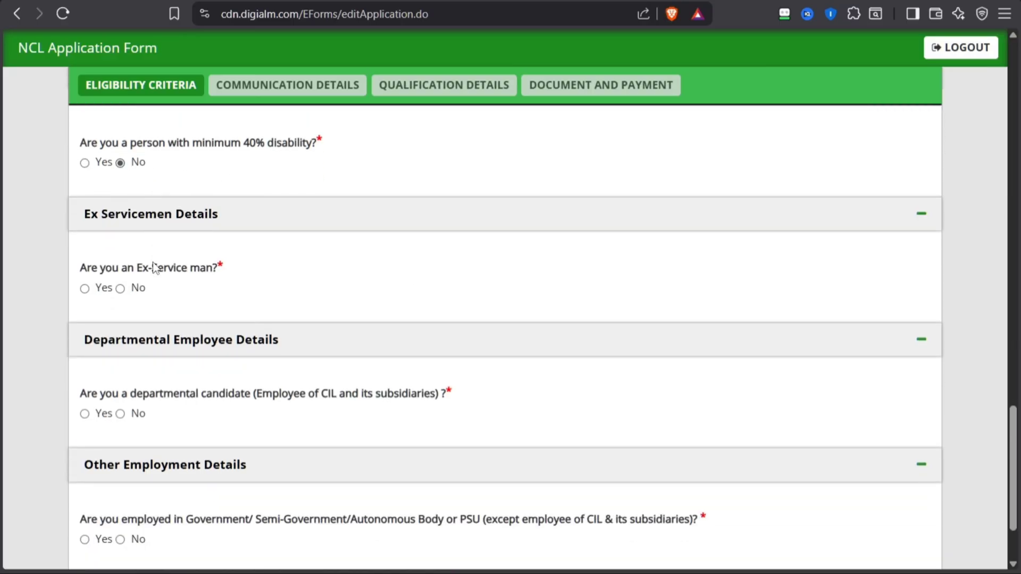
Try answering Yes to the Ex-Service man question and review the joining date, relieving date and service period fields
click(84, 288)
scroll(132, 301, down, 1)
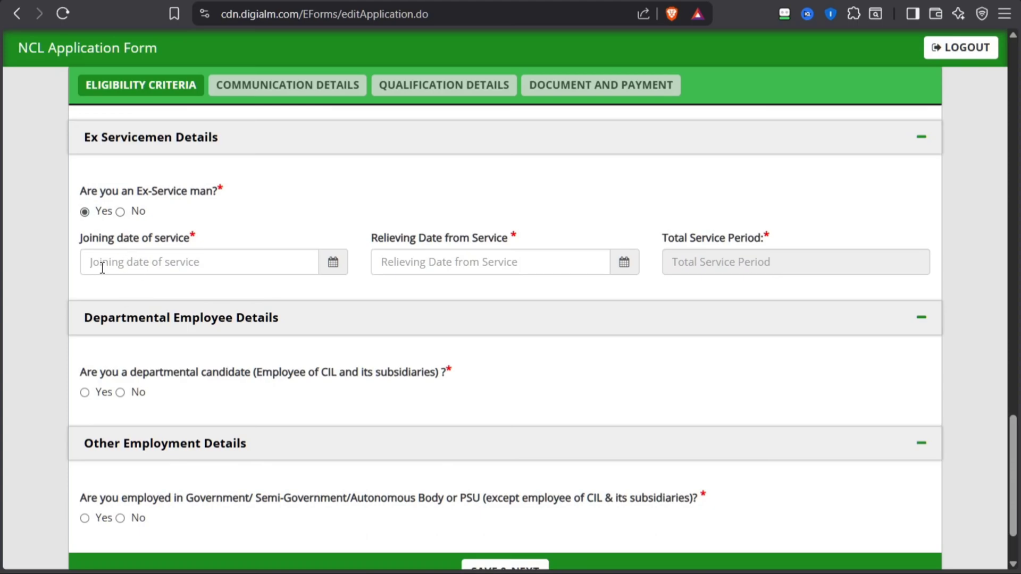
click(189, 275)
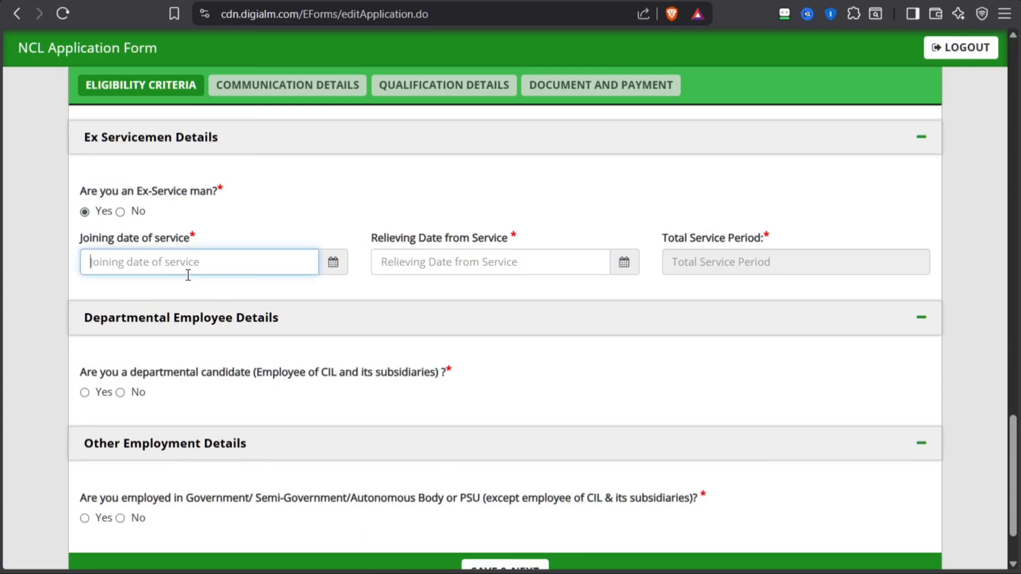
click(333, 262)
click(372, 230)
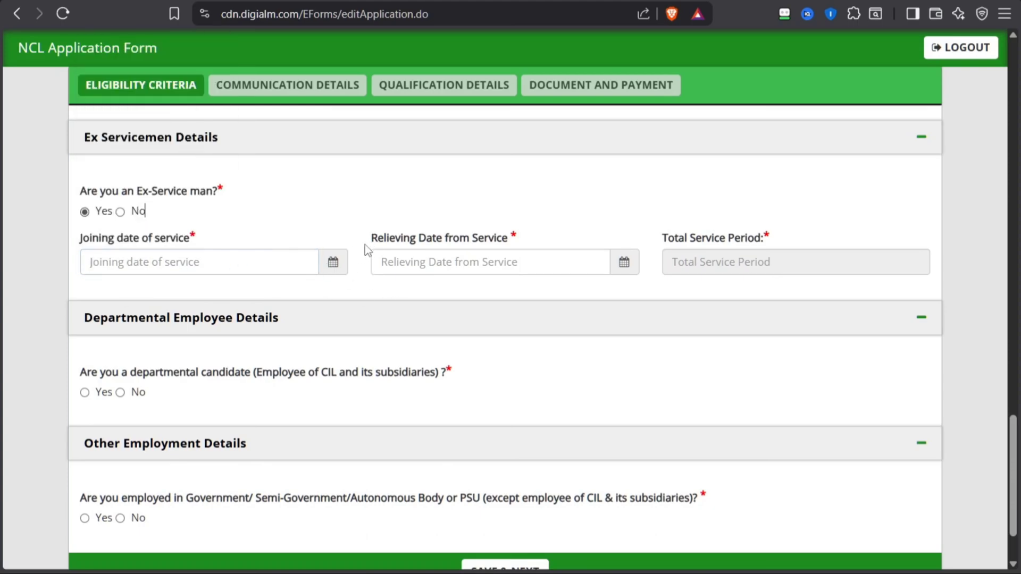
drag(364, 245, 615, 266)
click(610, 289)
Answer No to the Ex-Service man question
click(123, 213)
scroll(106, 228, down, 1)
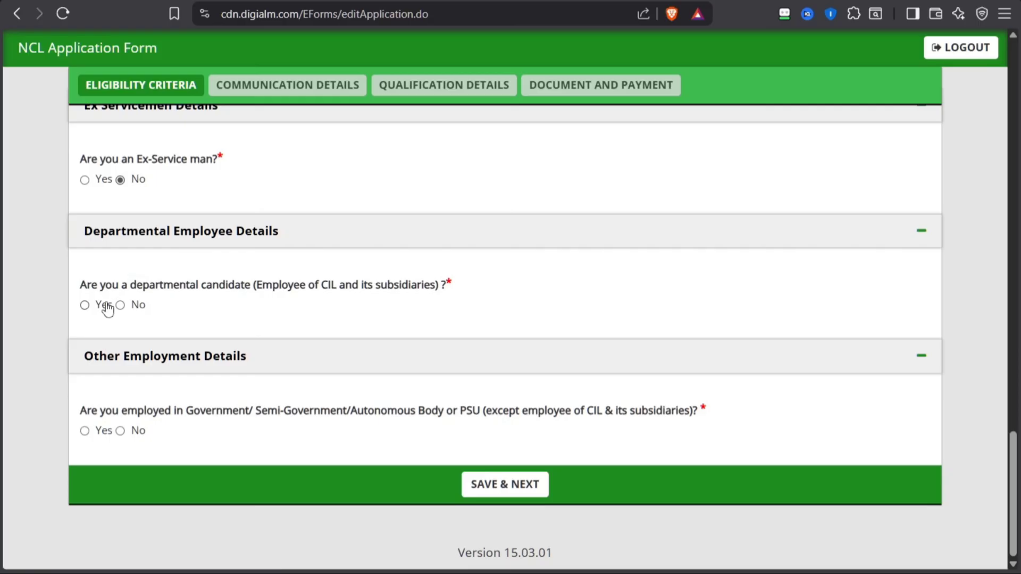
Check which details are asked of departmental candidates of CIL and its subsidiaries, and answer No to that question
click(85, 305)
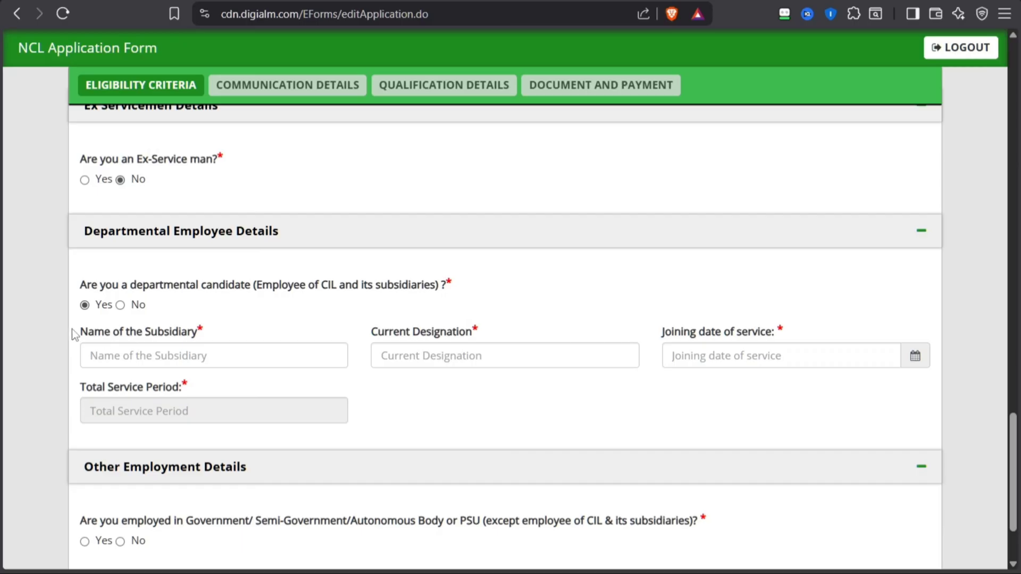
click(153, 345)
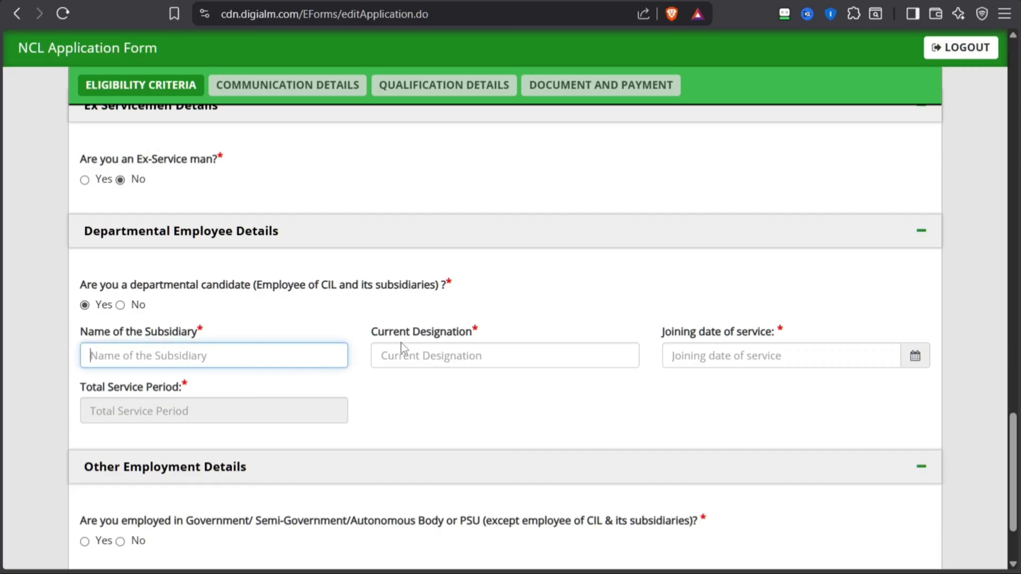
drag(401, 343, 494, 338)
click(569, 337)
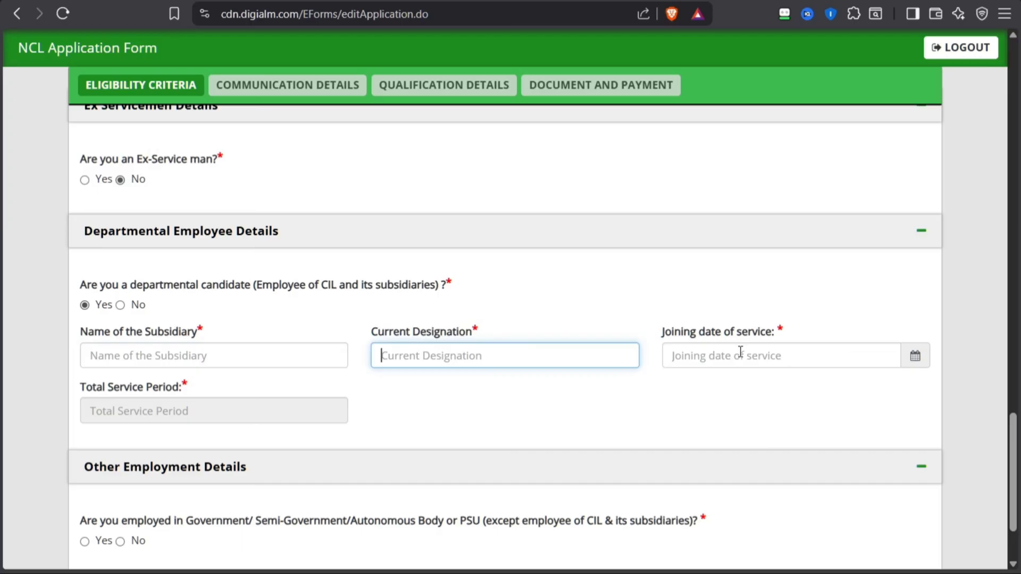
click(121, 304)
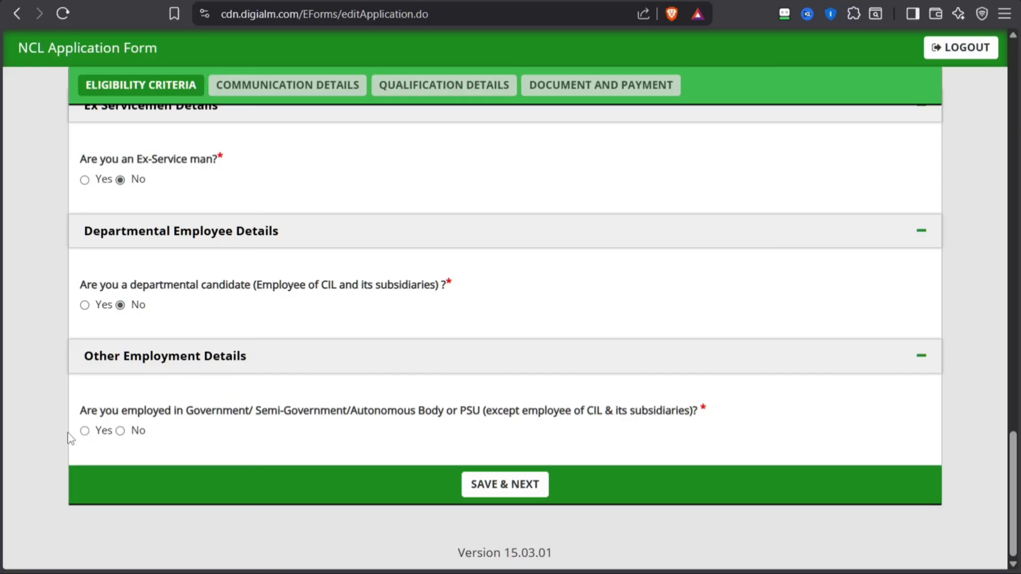
Try answering Yes to the Government/PSU employment question and review the organisation, designation and joining date fields
click(85, 431)
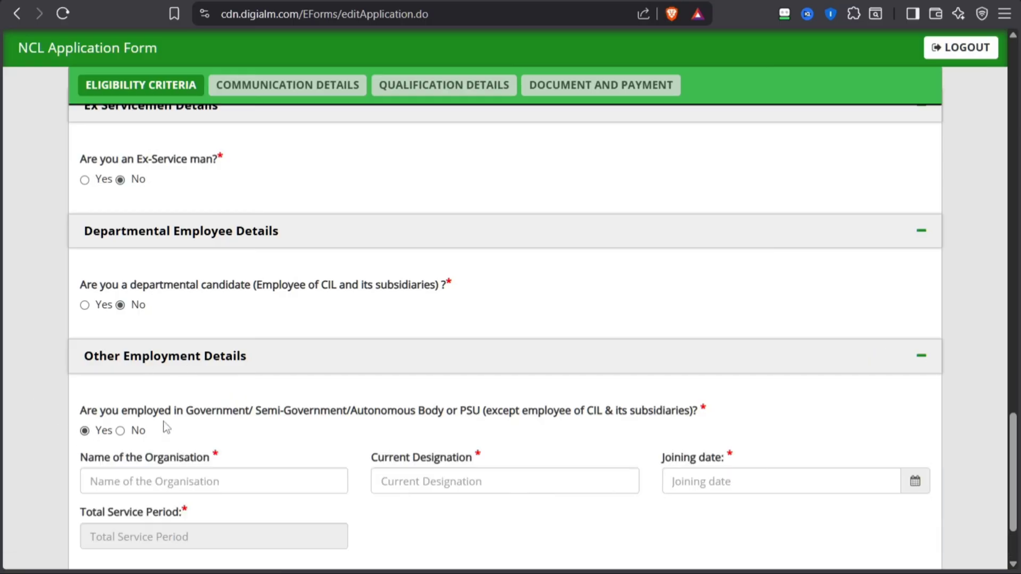
scroll(186, 399, down, 2)
drag(202, 334, 446, 340)
click(528, 333)
scroll(144, 364, down, 2)
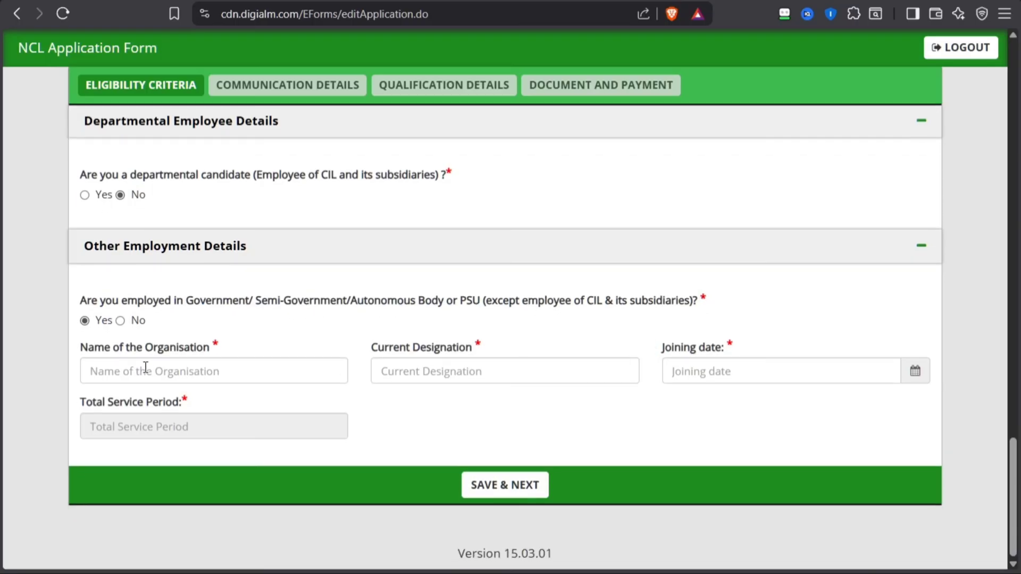
click(108, 365)
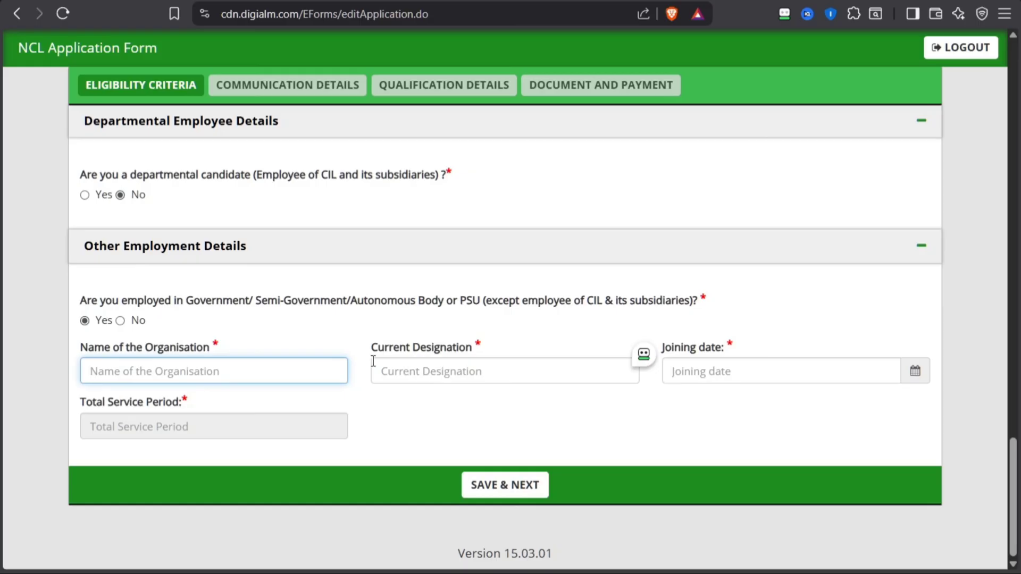
drag(373, 361, 478, 352)
click(449, 374)
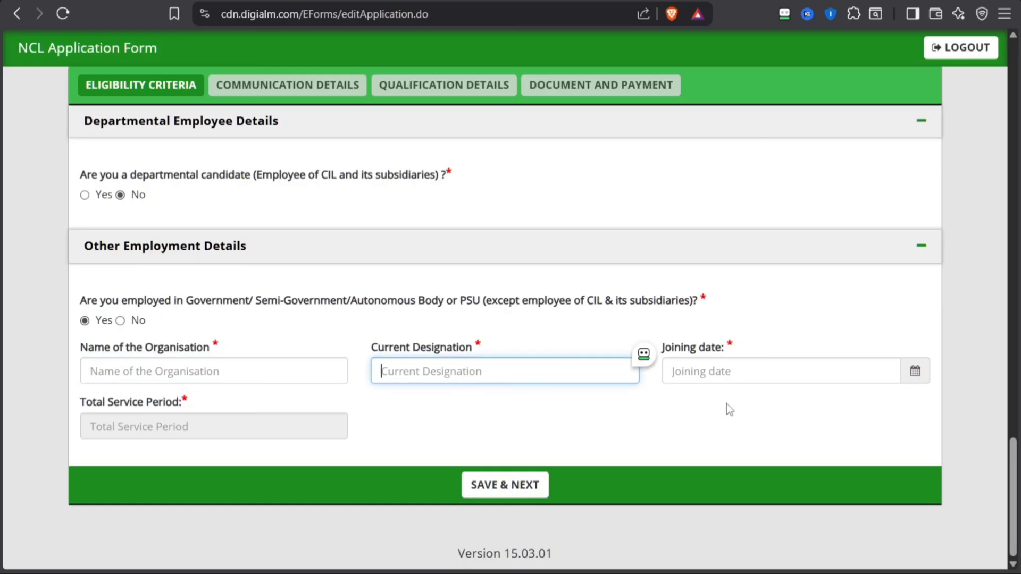
click(662, 416)
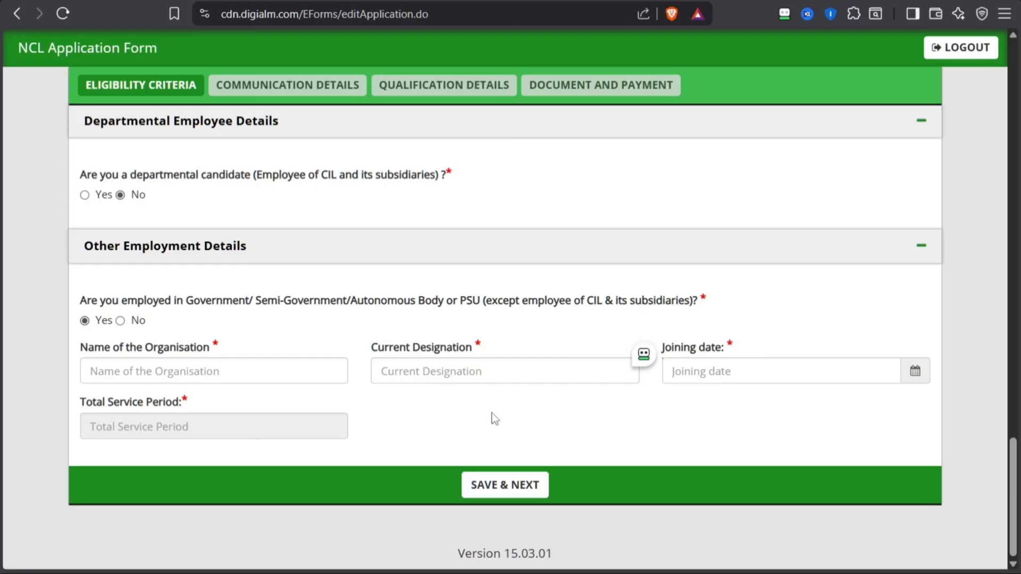
Answer No to the Government/PSU employment question and save the eligibility criteria to reach the communication details
click(121, 320)
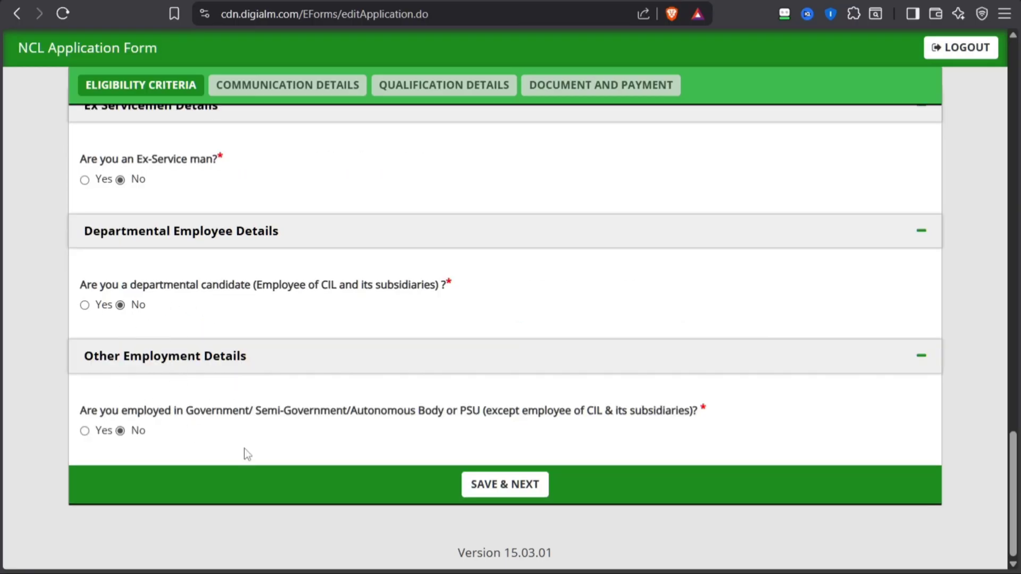
click(483, 492)
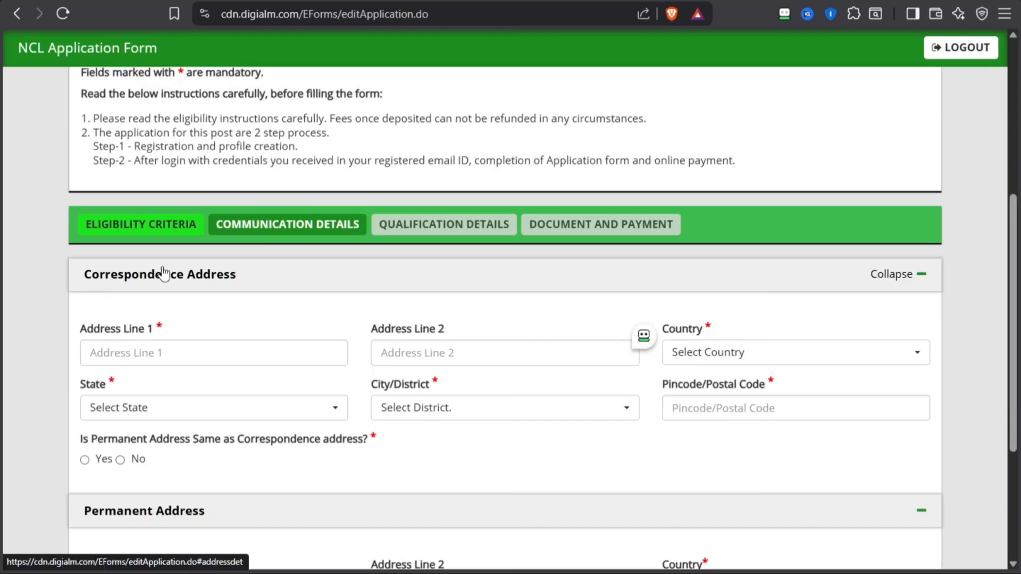
Review the two correspondence address line fields and set the correspondence address country to India
scroll(154, 272, down, 1)
click(108, 273)
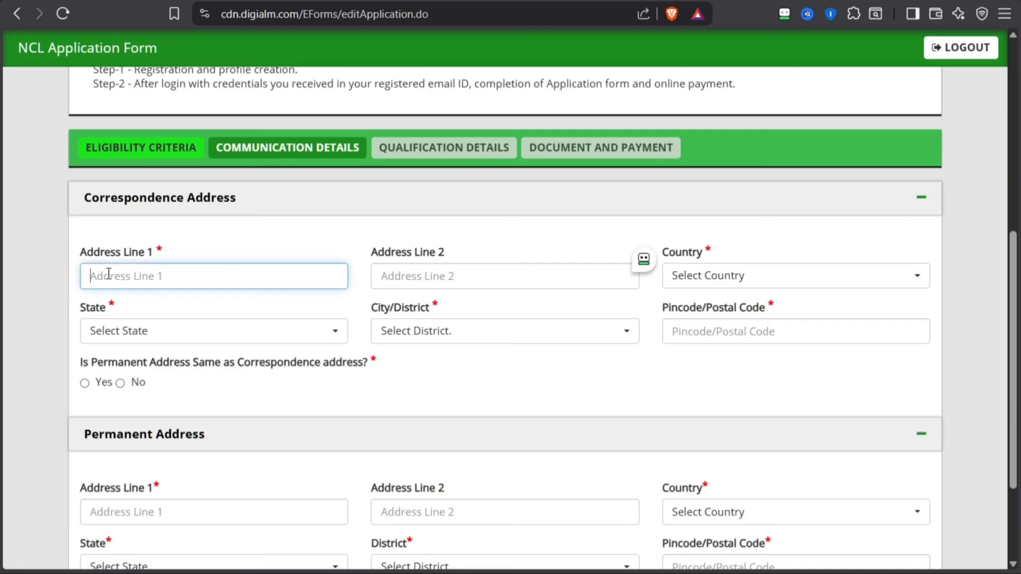
drag(394, 258, 463, 262)
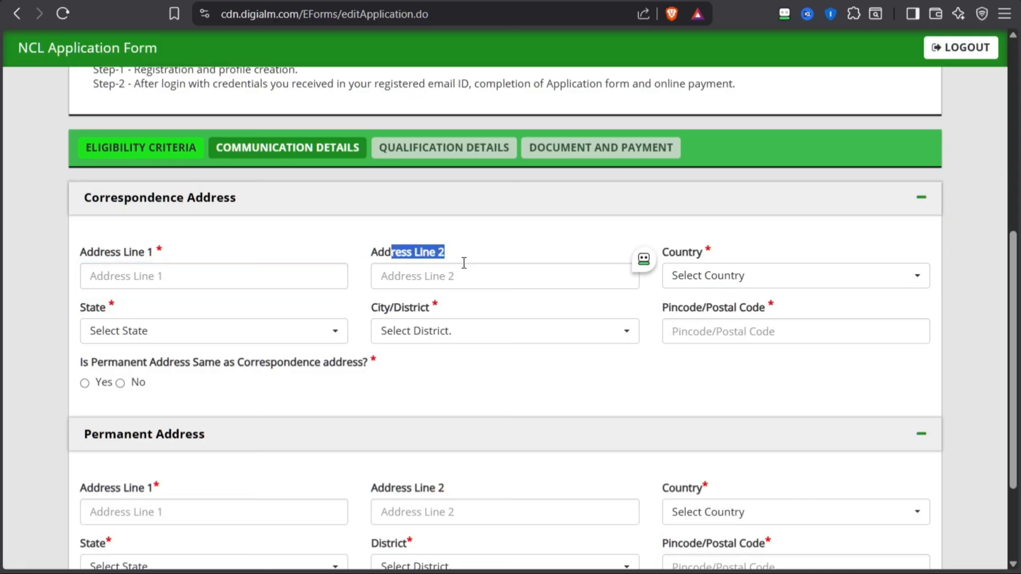
click(447, 276)
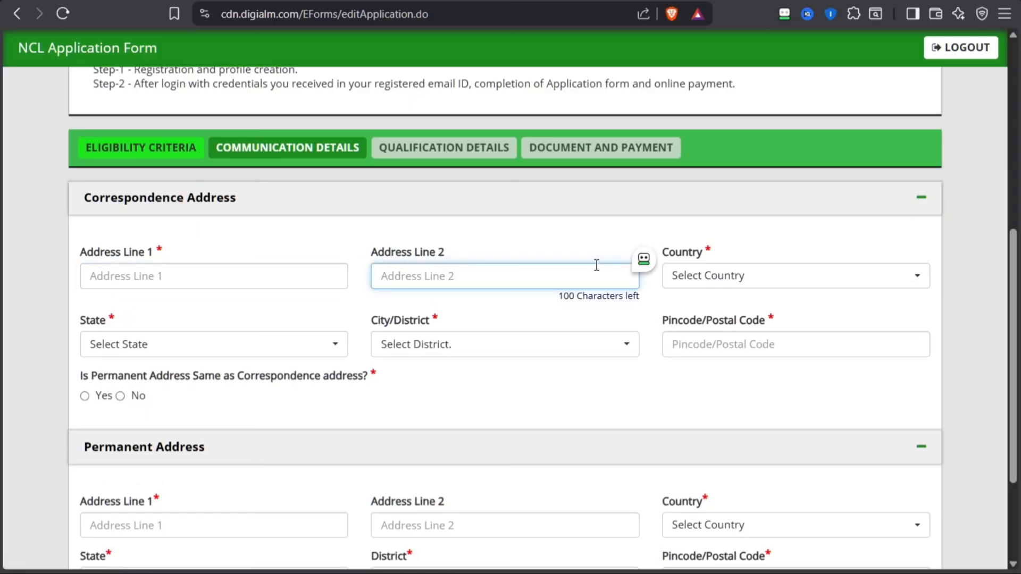
click(712, 281)
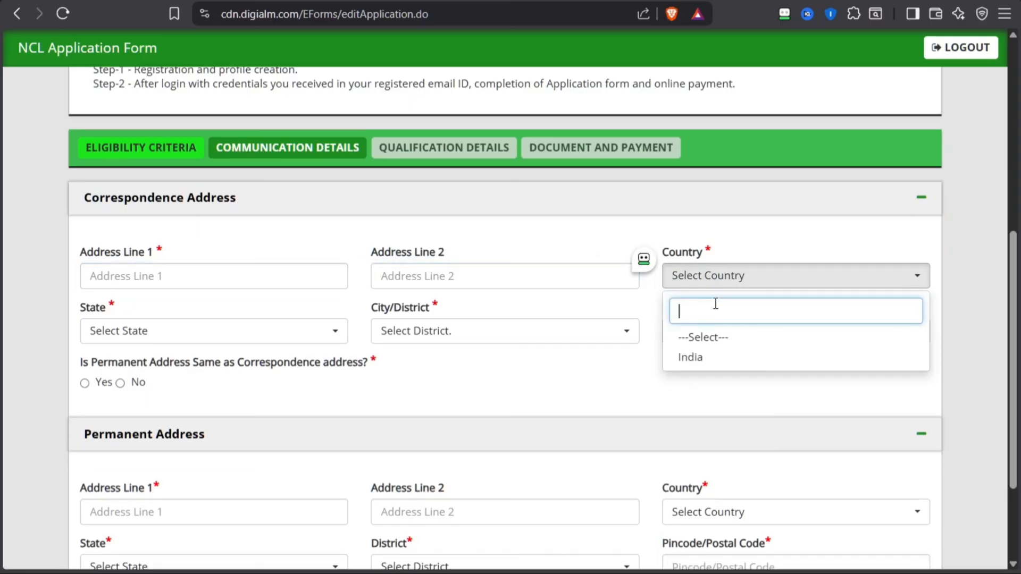
click(717, 357)
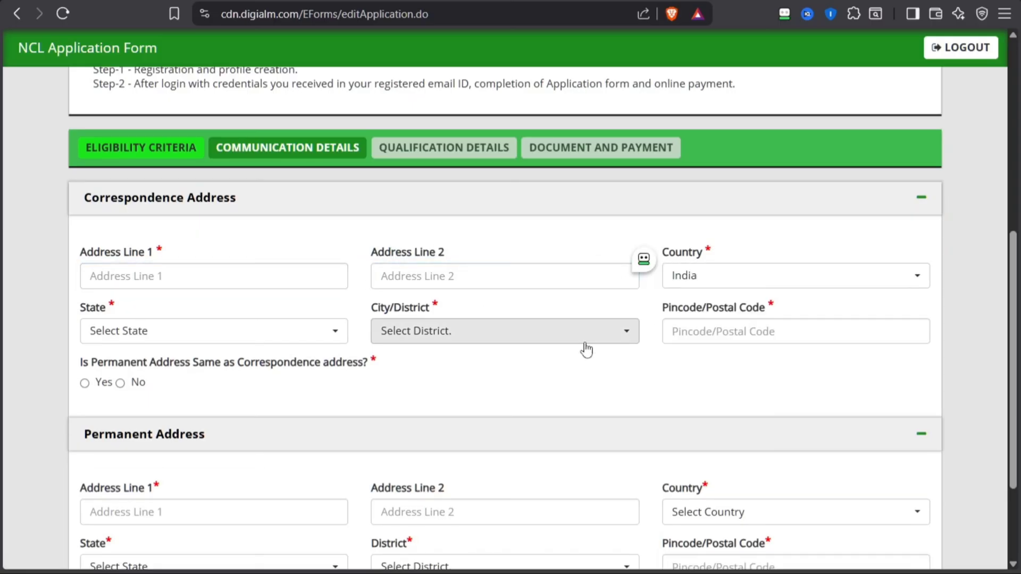
Set the correspondence address state to Uttar Pradesh and its city/district to Agra
drag(88, 315, 159, 332)
click(169, 332)
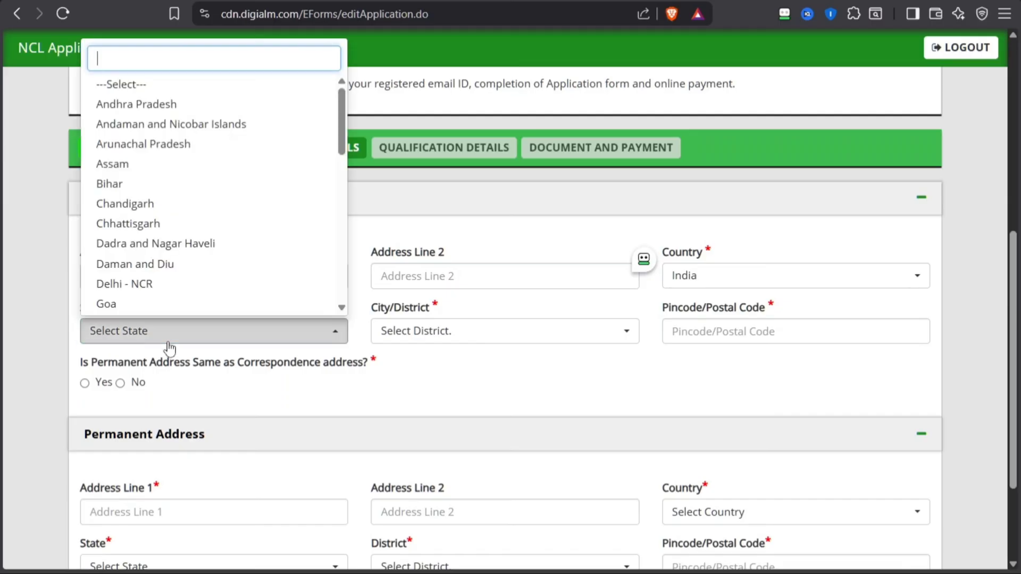
text(UTT)
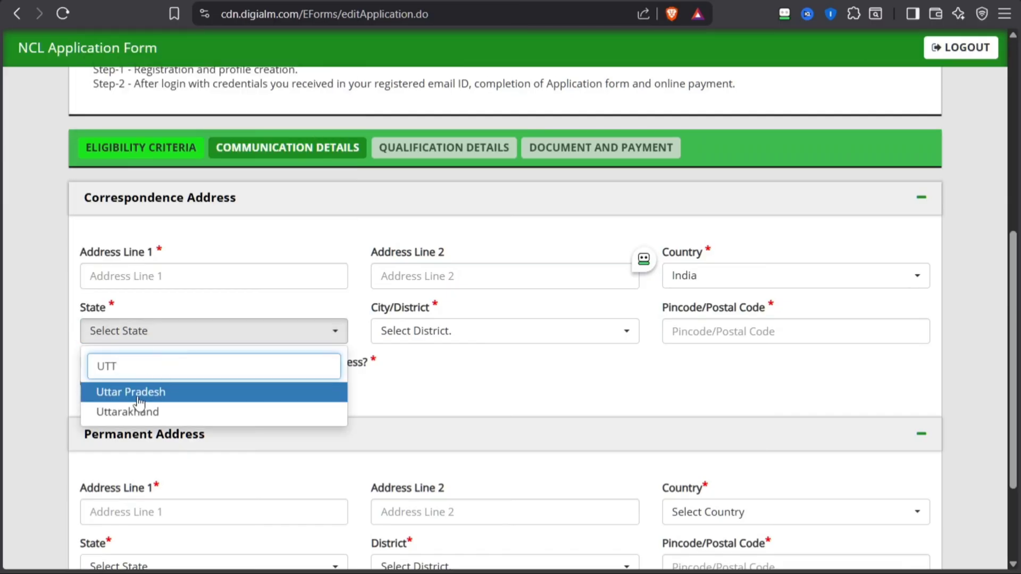
key(Return)
drag(71, 318, 205, 335)
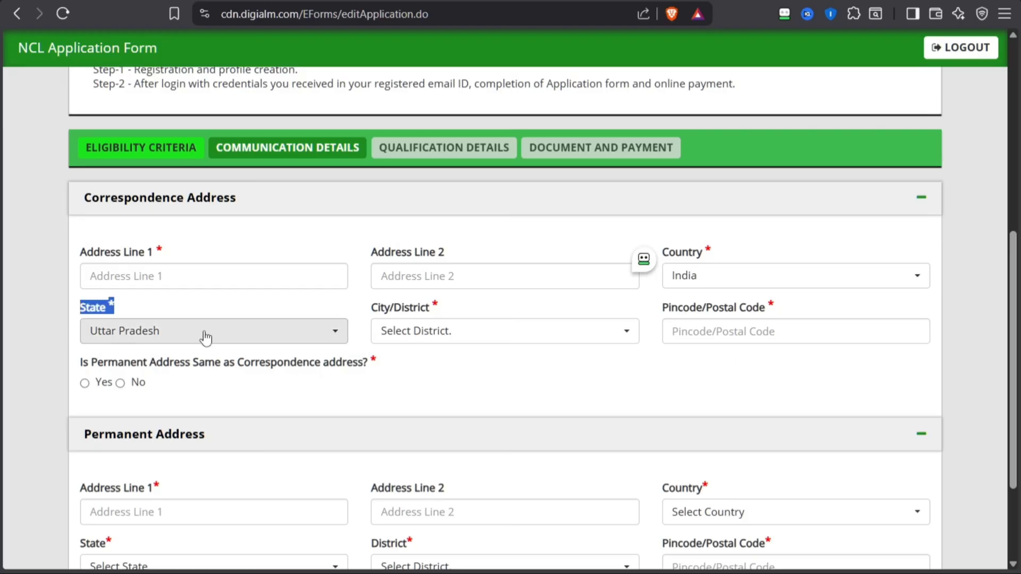
click(456, 337)
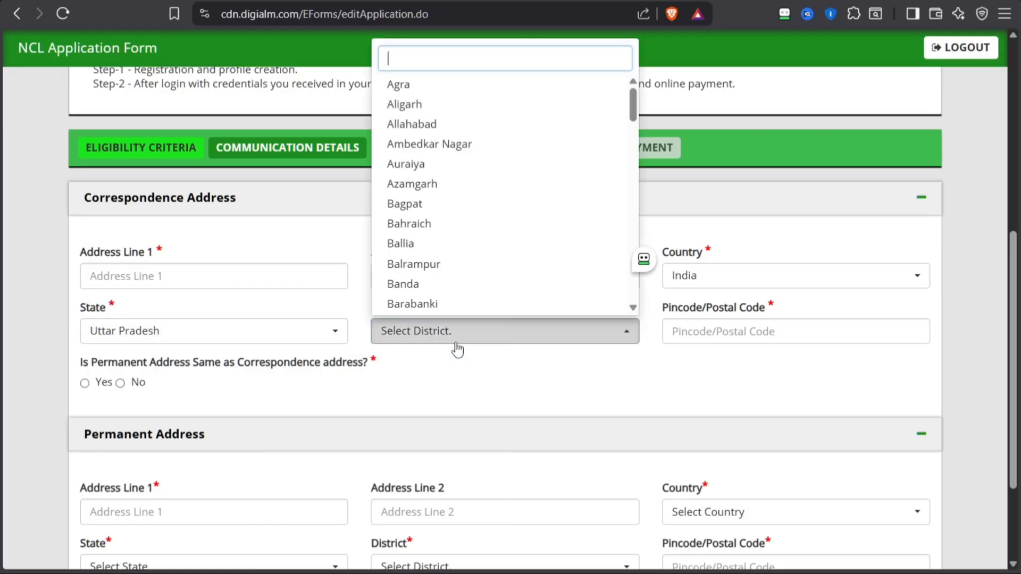
text(AGRA)
click(407, 394)
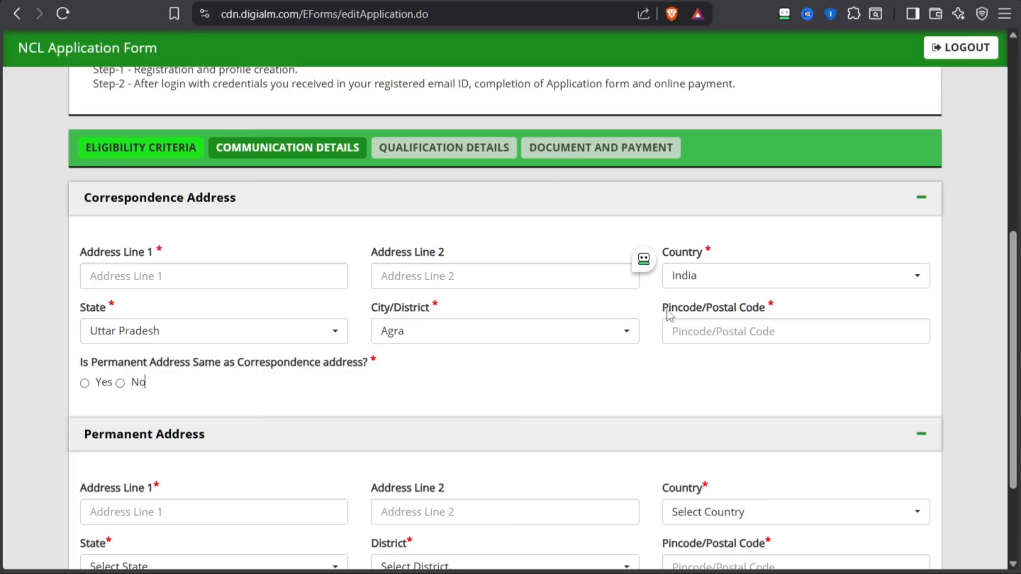
Check the pincode field and try answering No to the same-address question to review the separate permanent address fields
drag(668, 314, 718, 321)
click(729, 343)
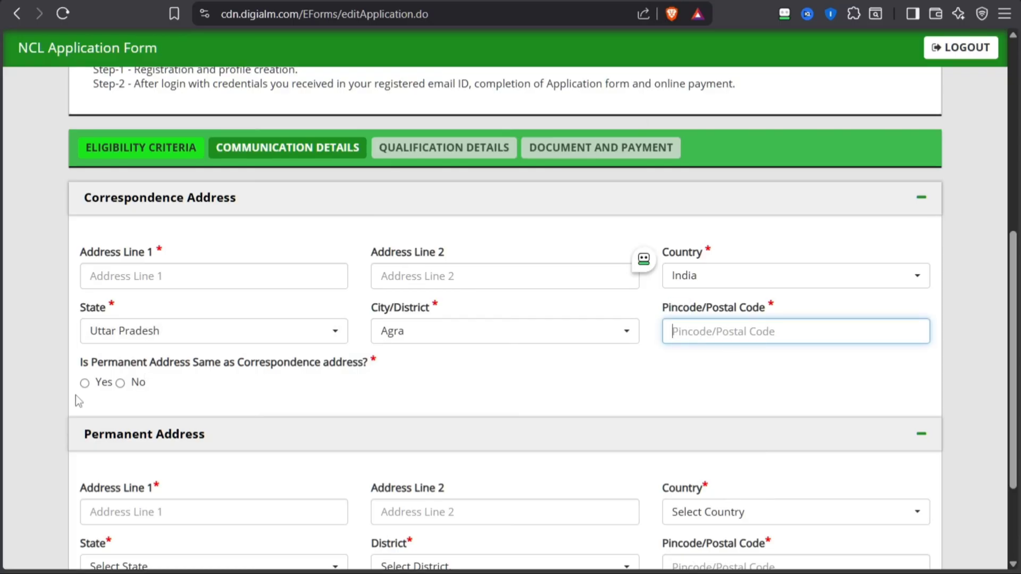
click(120, 383)
scroll(122, 393, down, 2)
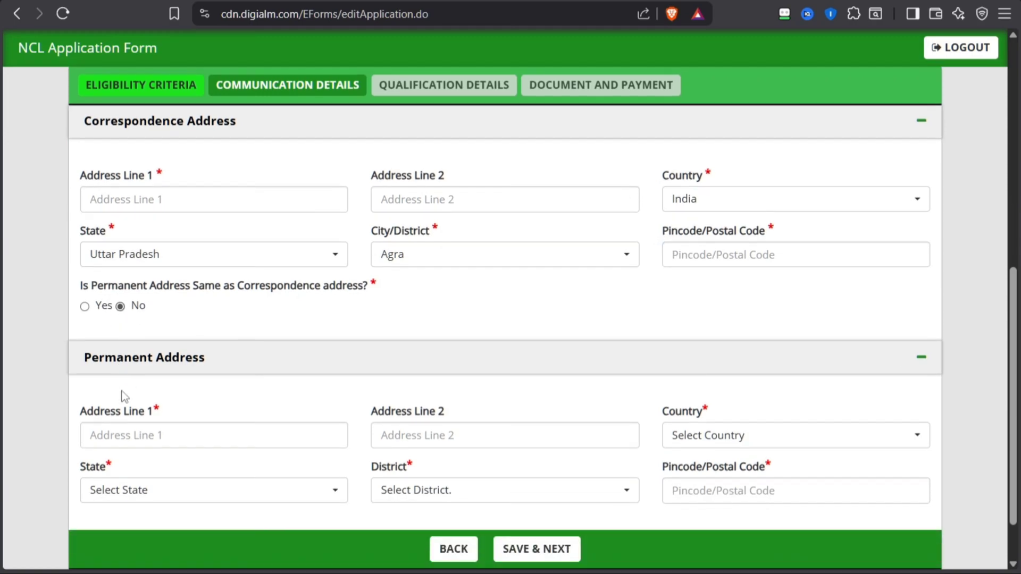
click(138, 440)
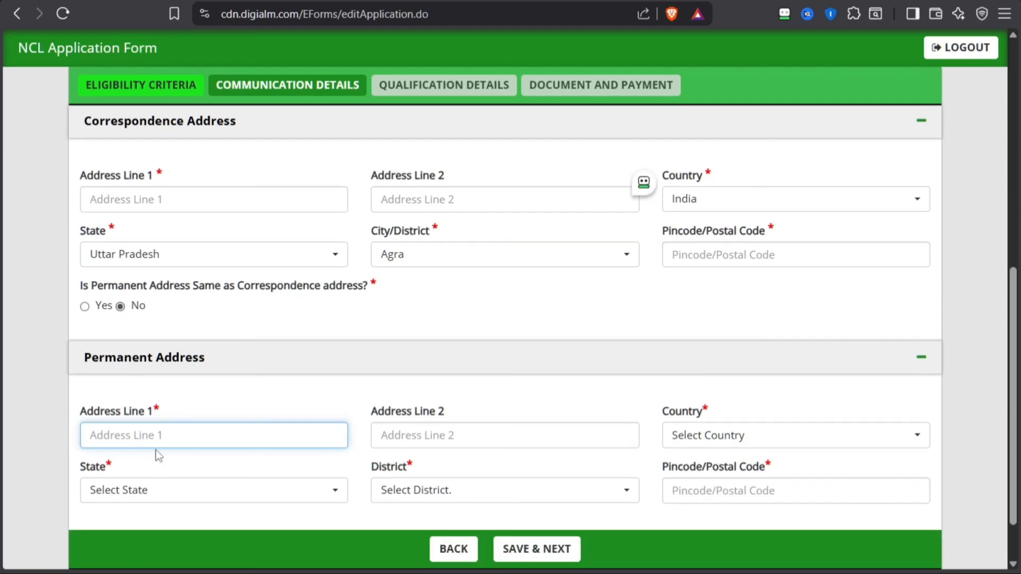
Complete the correspondence address lines and pincode, reuse them as the permanent address, and save the communication details
click(85, 306)
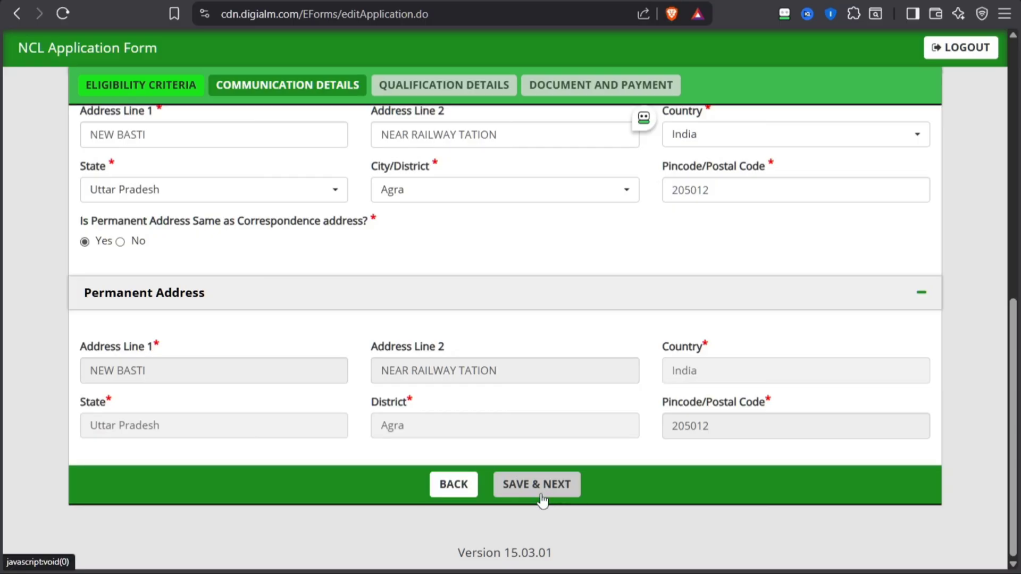
click(542, 500)
drag(363, 73, 437, 74)
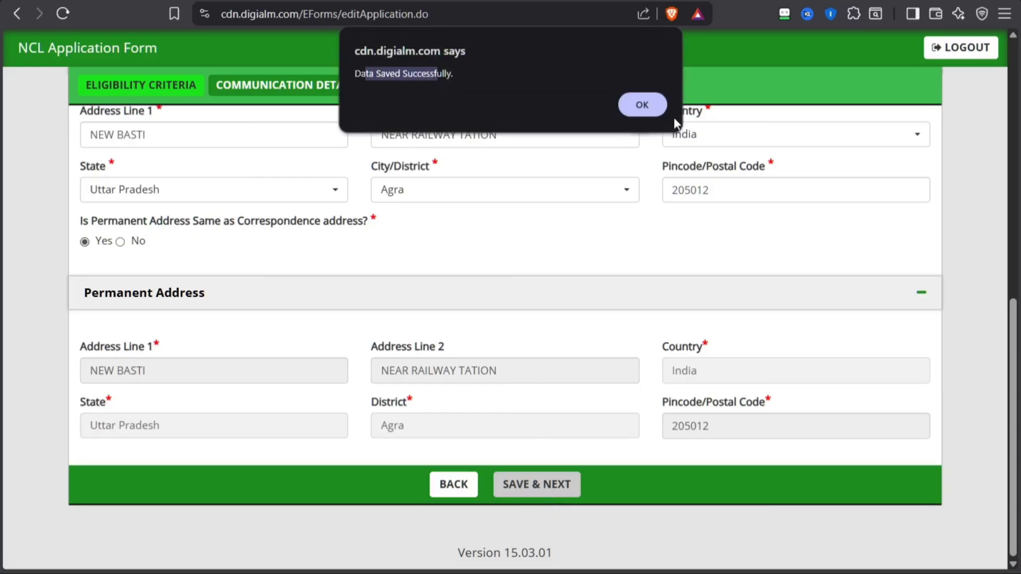
click(643, 106)
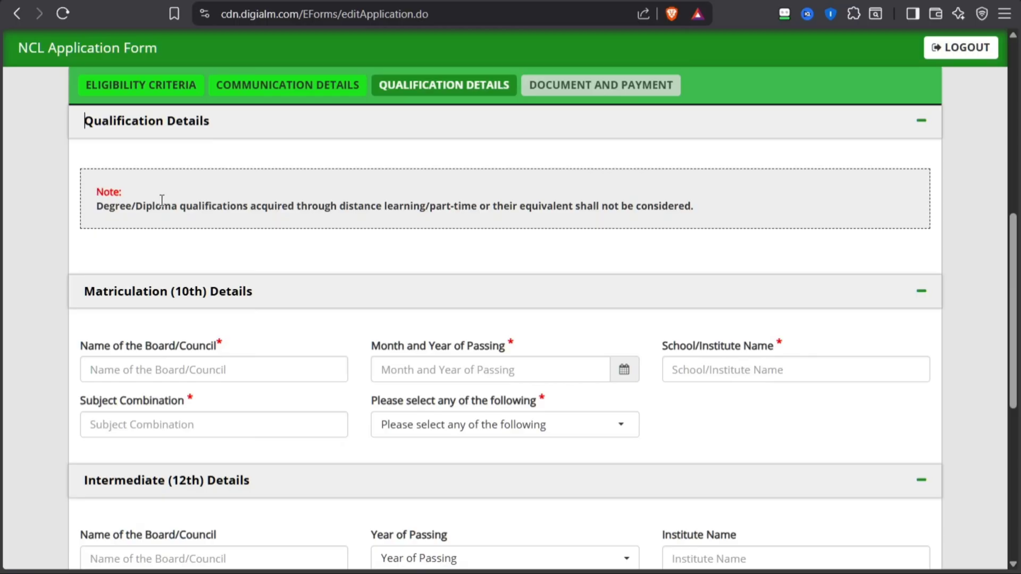
Set the matriculation (10th) board/council name to UP BOARD
scroll(157, 215, up, 1)
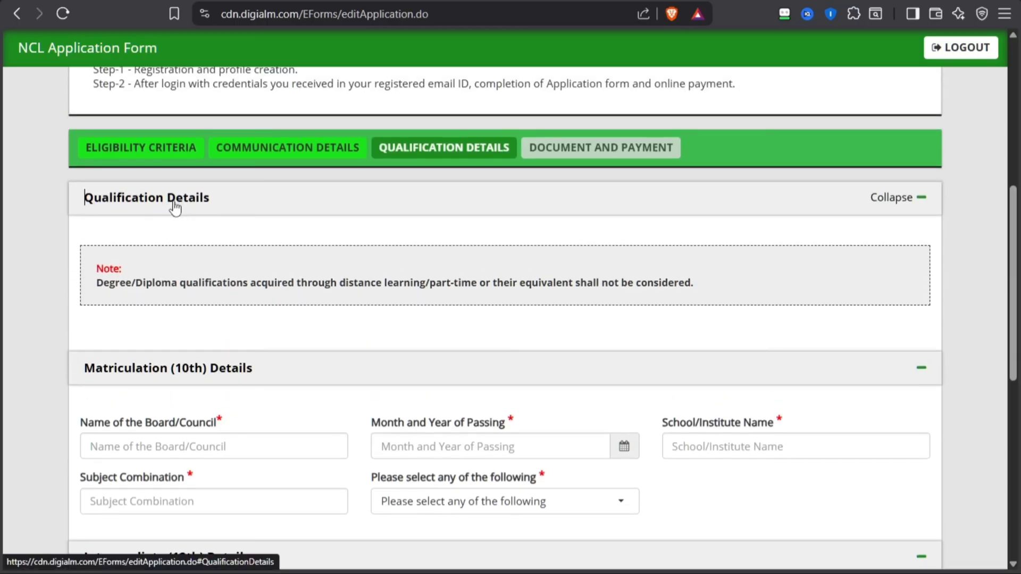
scroll(175, 208, down, 1)
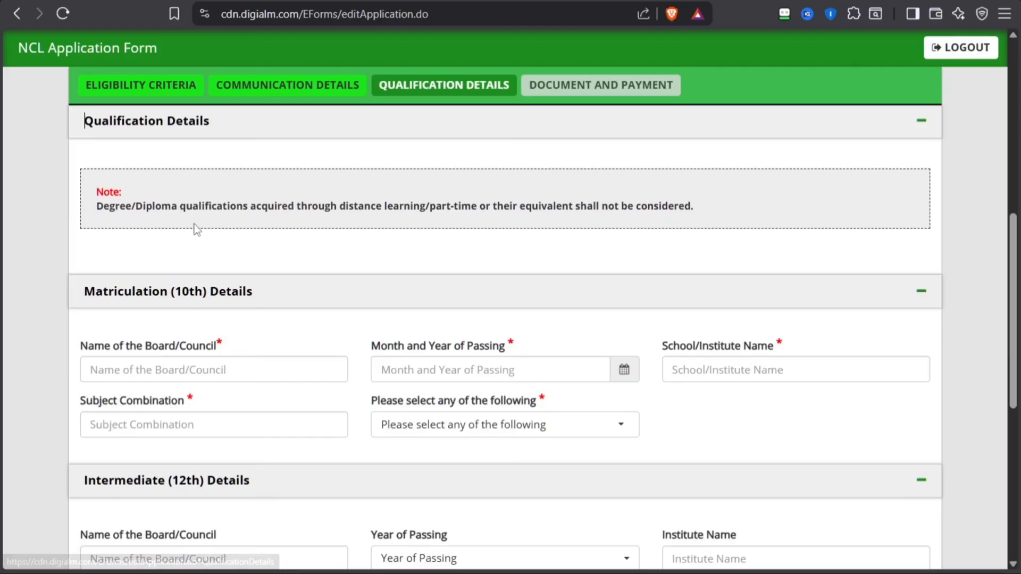
scroll(396, 253, down, 2)
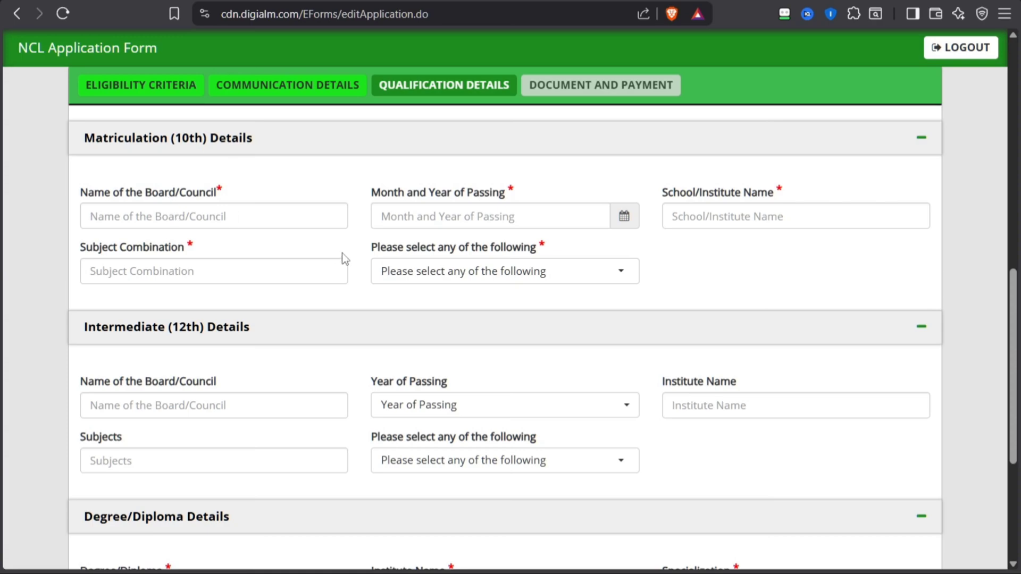
drag(88, 196, 254, 200)
click(254, 200)
click(258, 216)
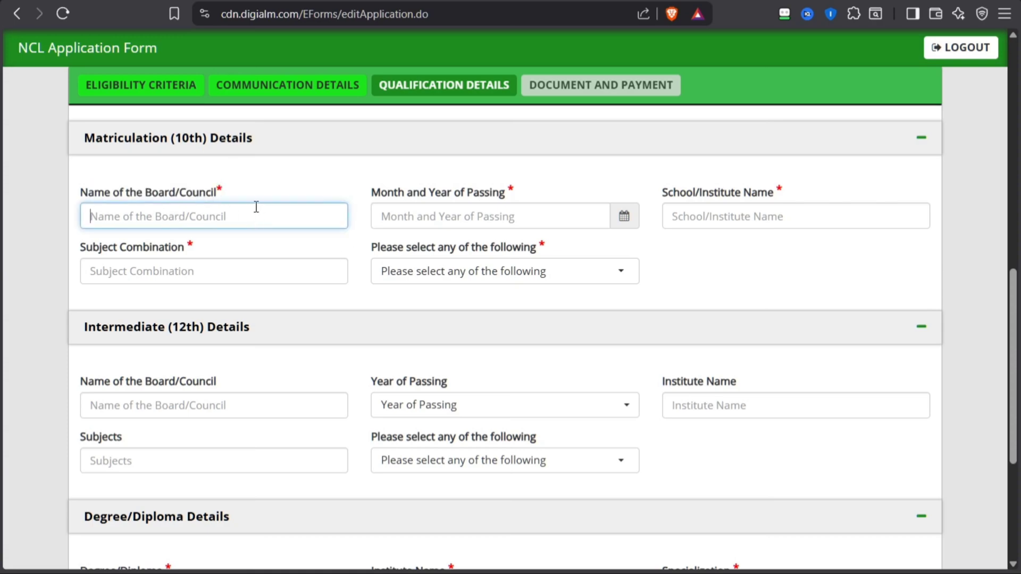
text(UP BOARD)
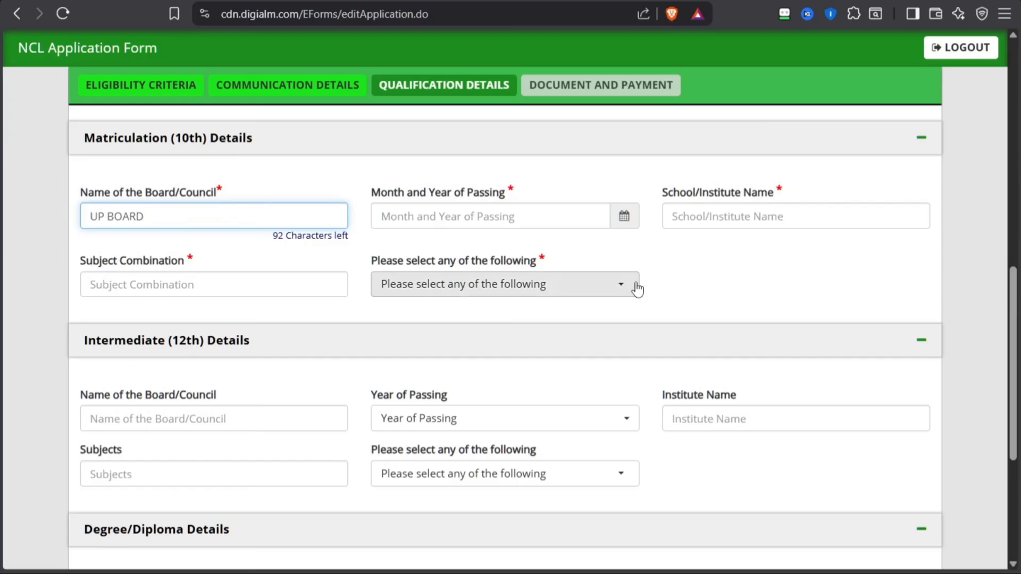
Set the matriculation month and year of passing to May 2015 and the school name to R K I C
click(616, 220)
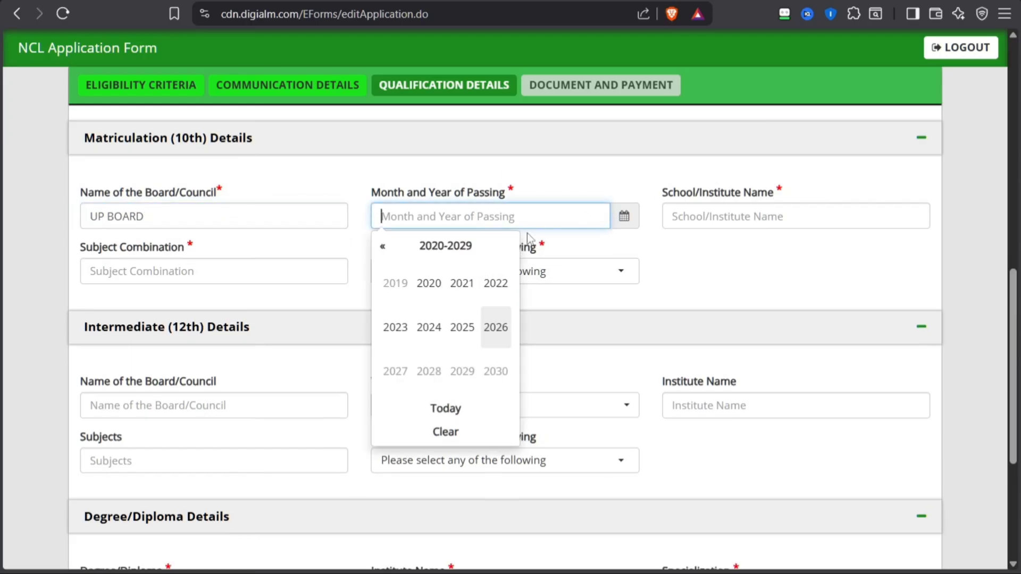
click(383, 248)
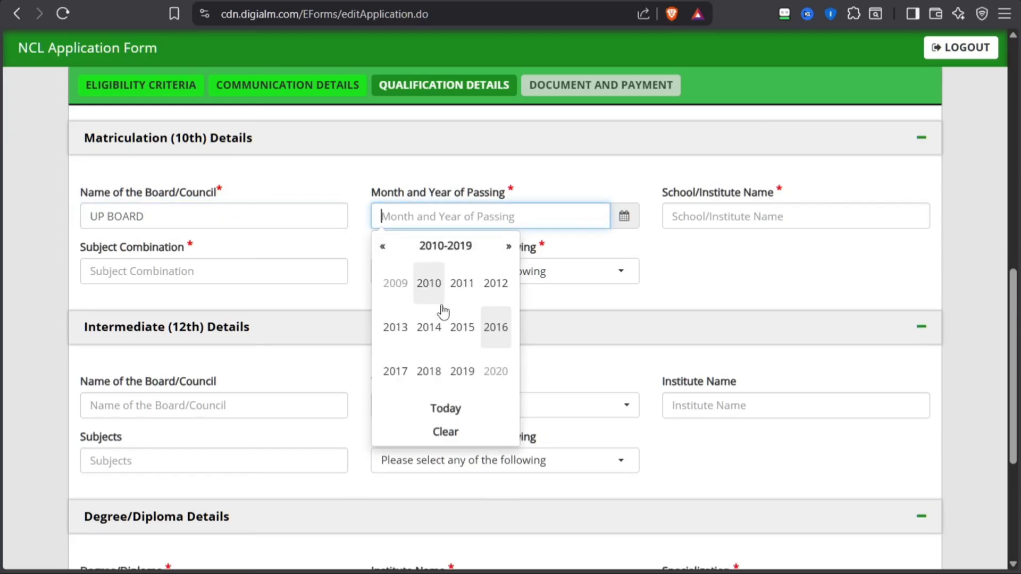
click(452, 329)
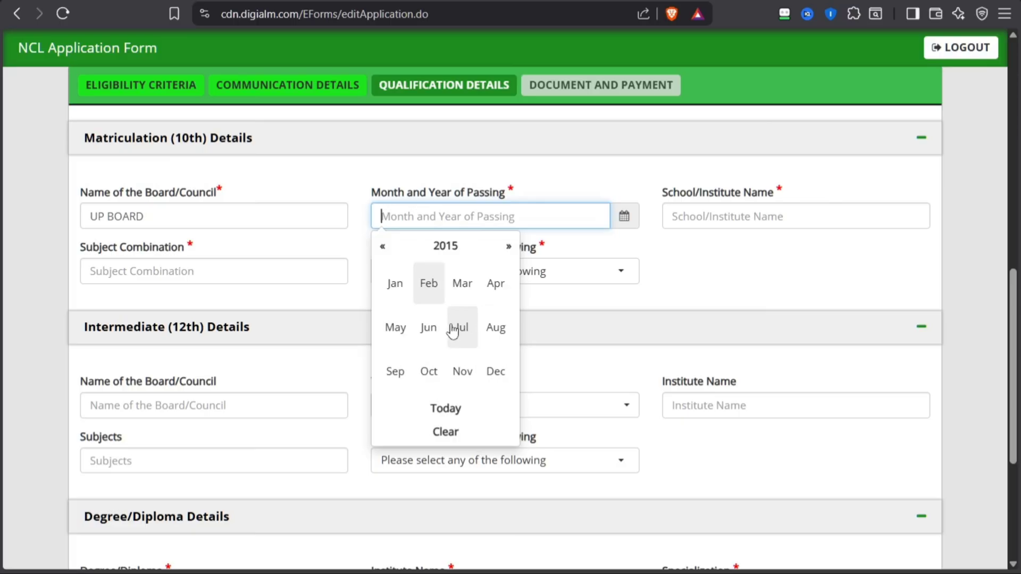
click(395, 327)
click(697, 205)
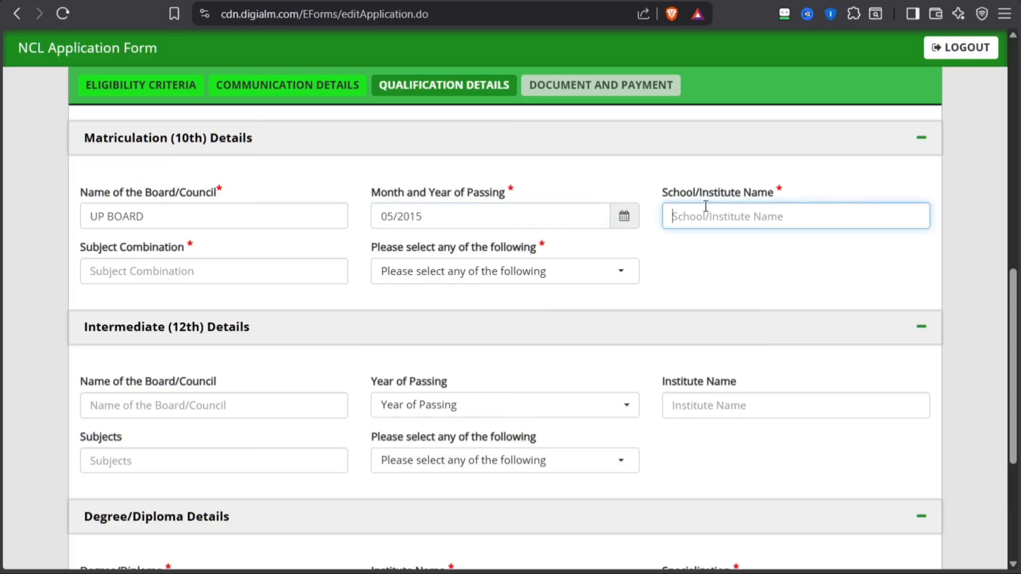
text(R K I C)
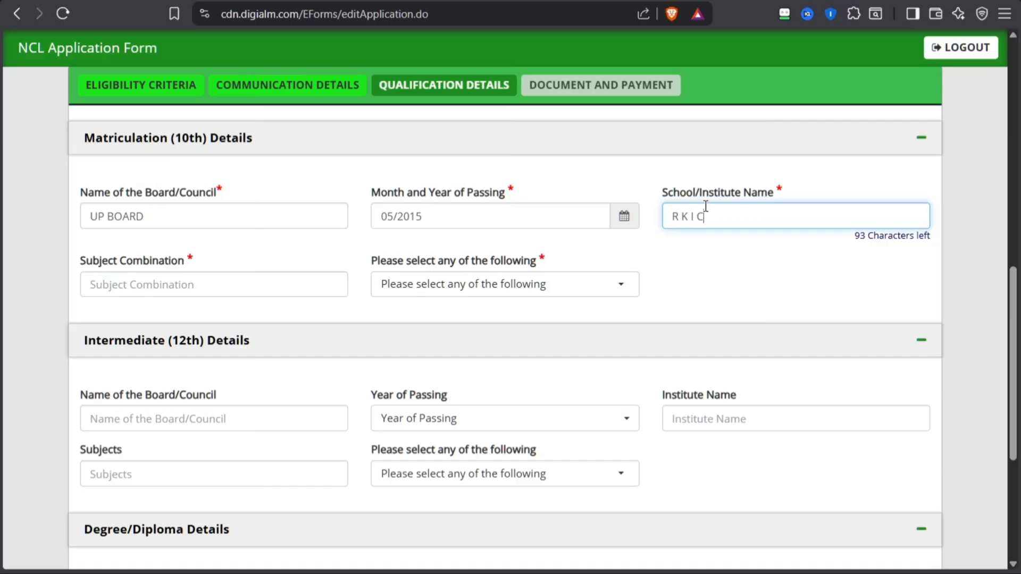
Fill in the matriculation subject combination as HINDI ENGLISH MATH SCIENCE SOCIAL SCIENCE DRAWING
click(167, 245)
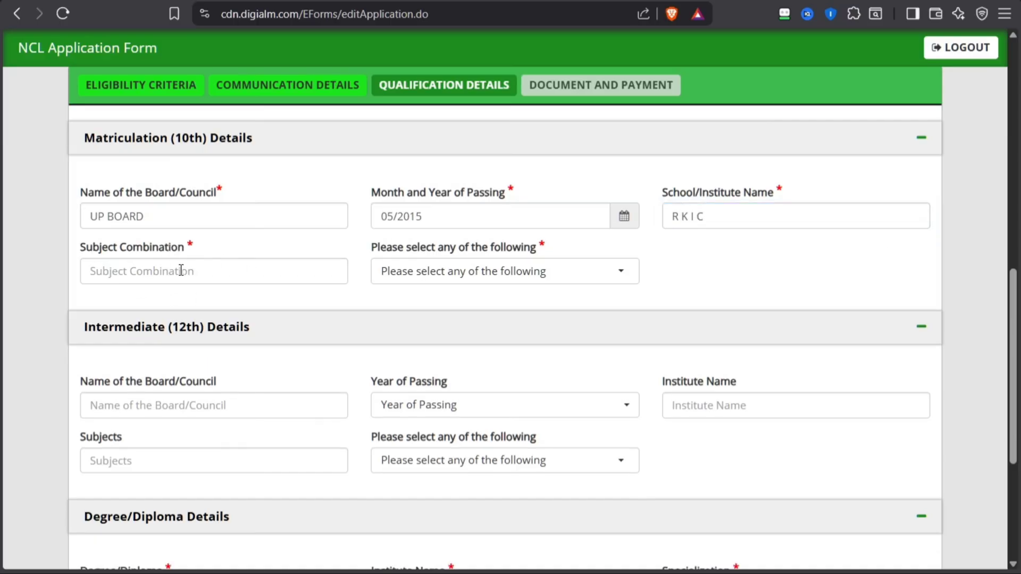
click(129, 265)
text(HI)
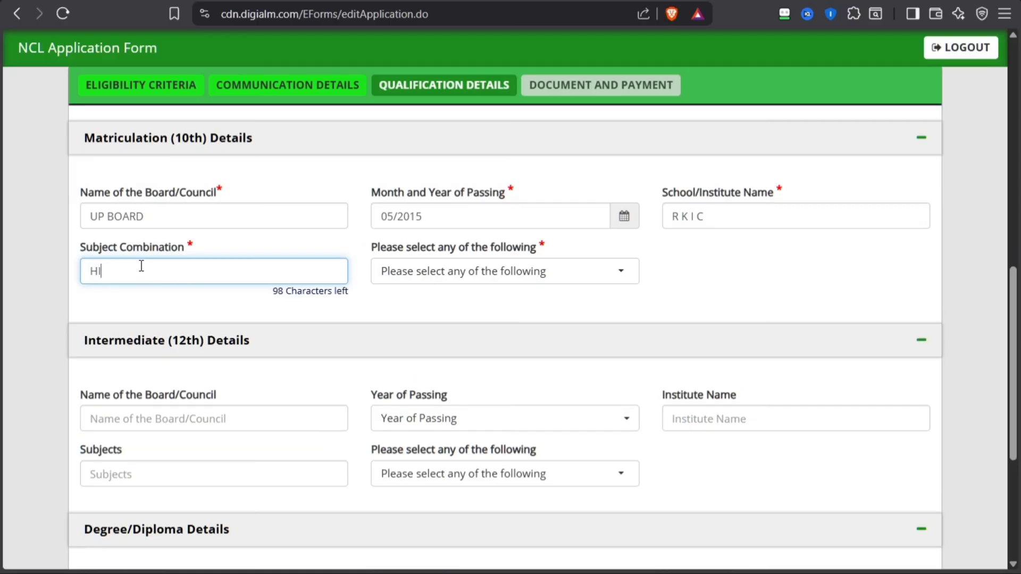
text(NDI ENGLISH MATH SCIENCE SOCIAL SCIENCE )
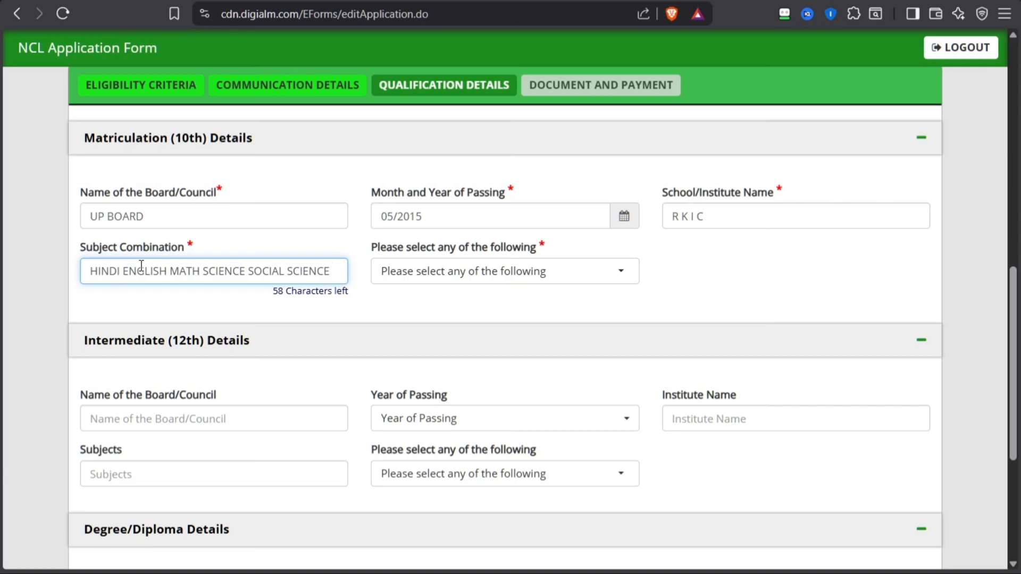
text(DRAWING)
key(Tab)
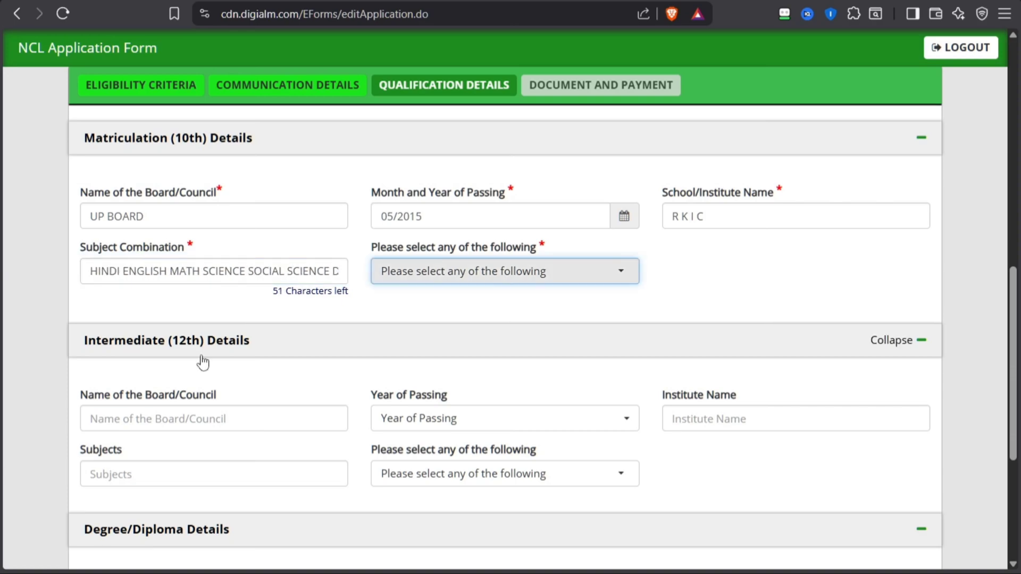
Choose Percentage as the matriculation result type and check its obtained and maximum marks fields
click(394, 270)
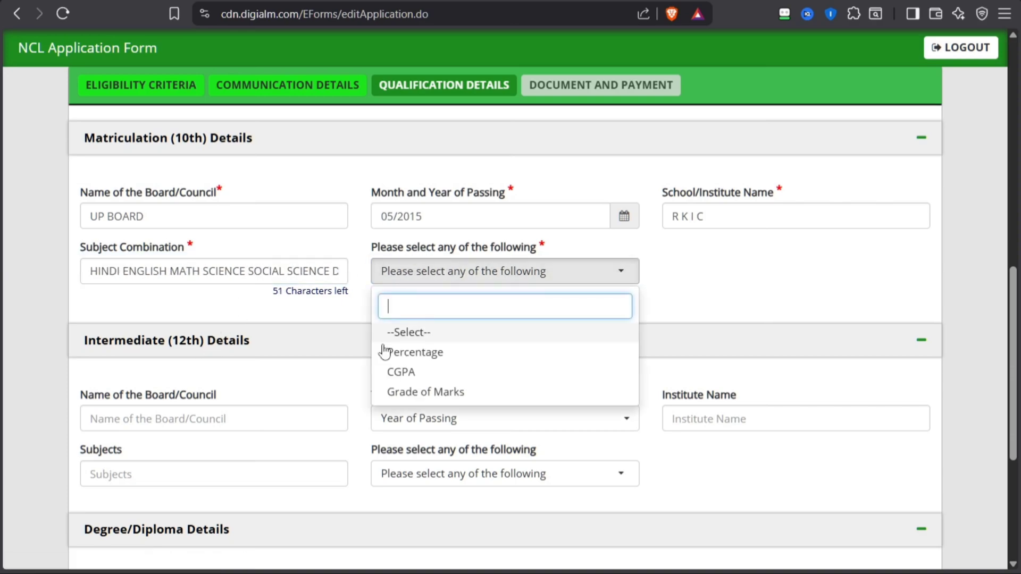
click(423, 353)
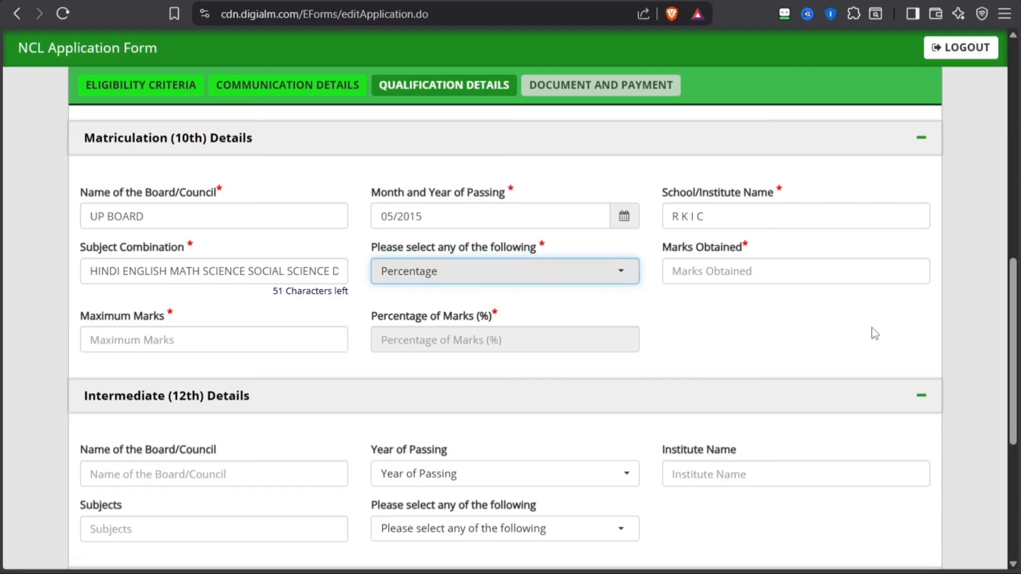
click(773, 279)
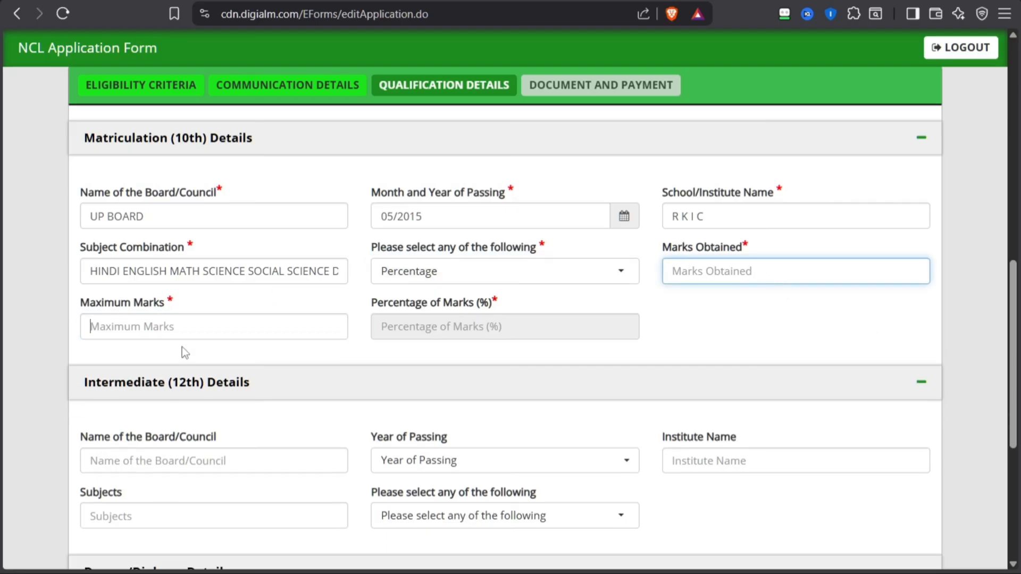
click(186, 329)
Try CGPA as the matriculation result type to review its fields, and switch back to Percentage
click(396, 271)
click(410, 372)
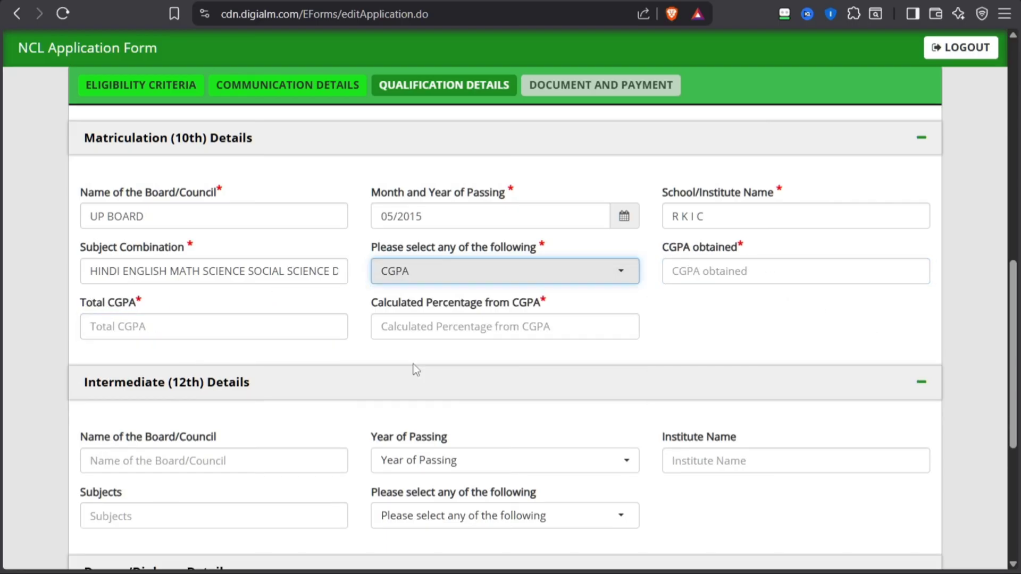
click(742, 264)
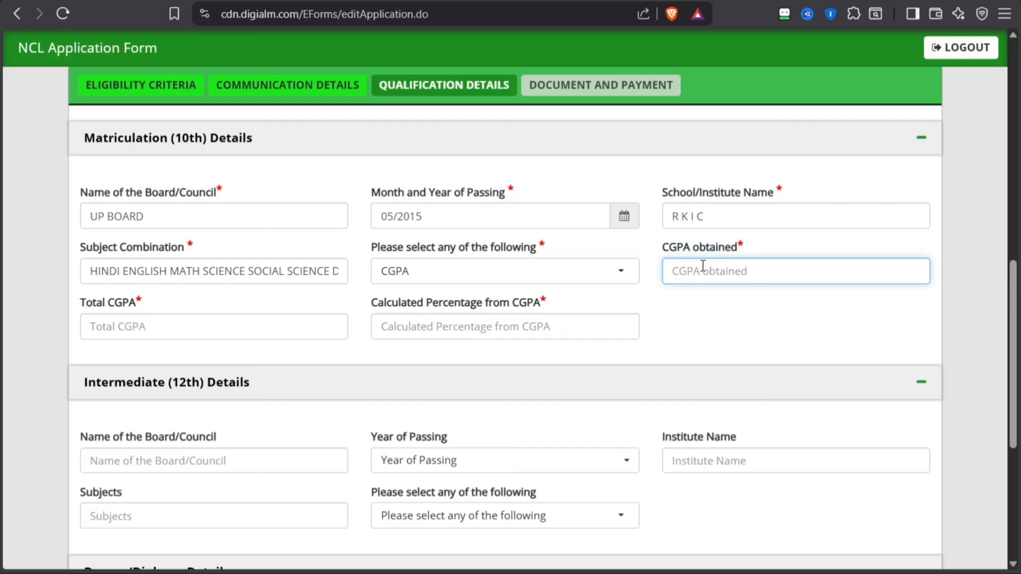
click(290, 335)
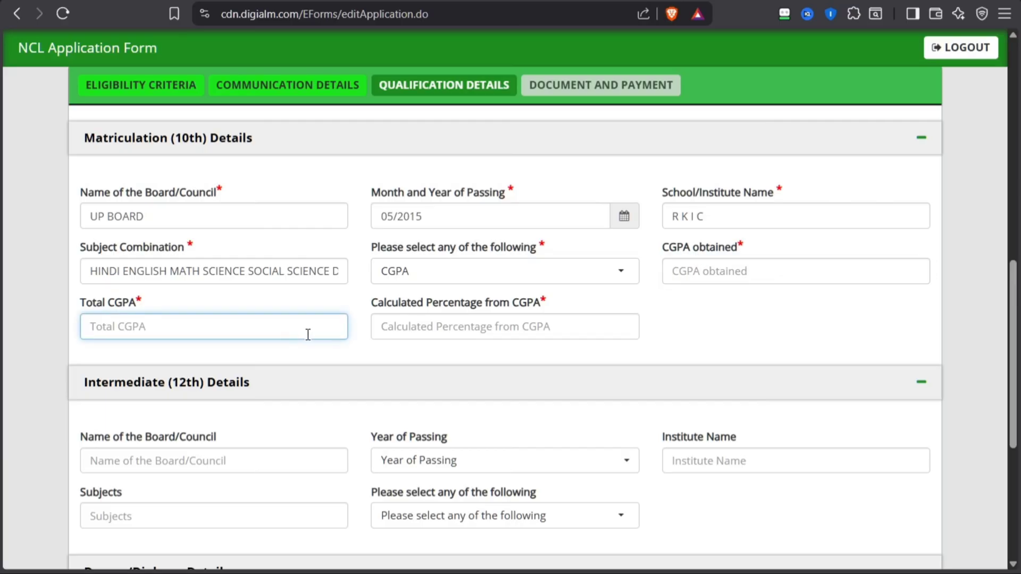
click(470, 331)
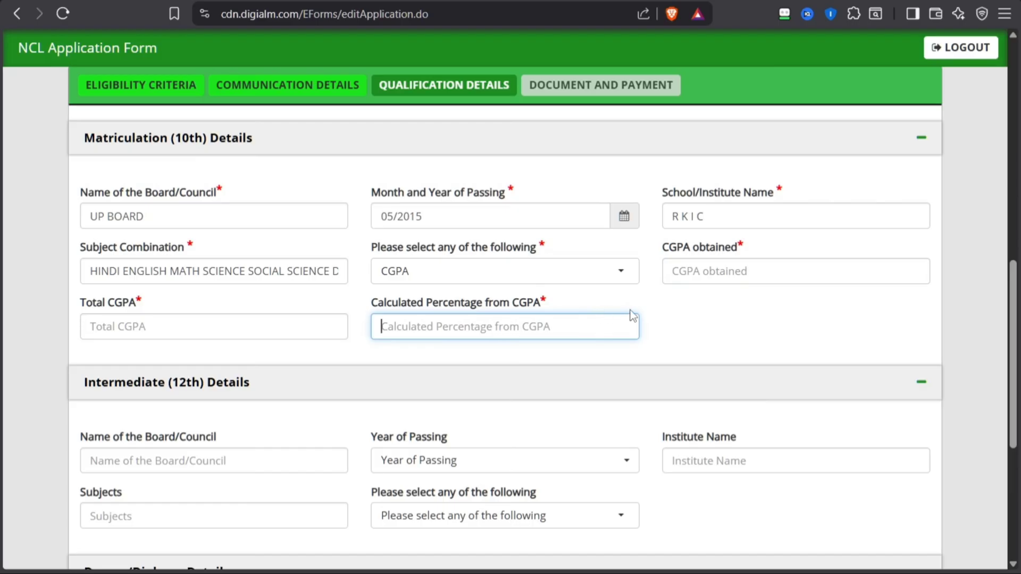
click(581, 280)
click(419, 354)
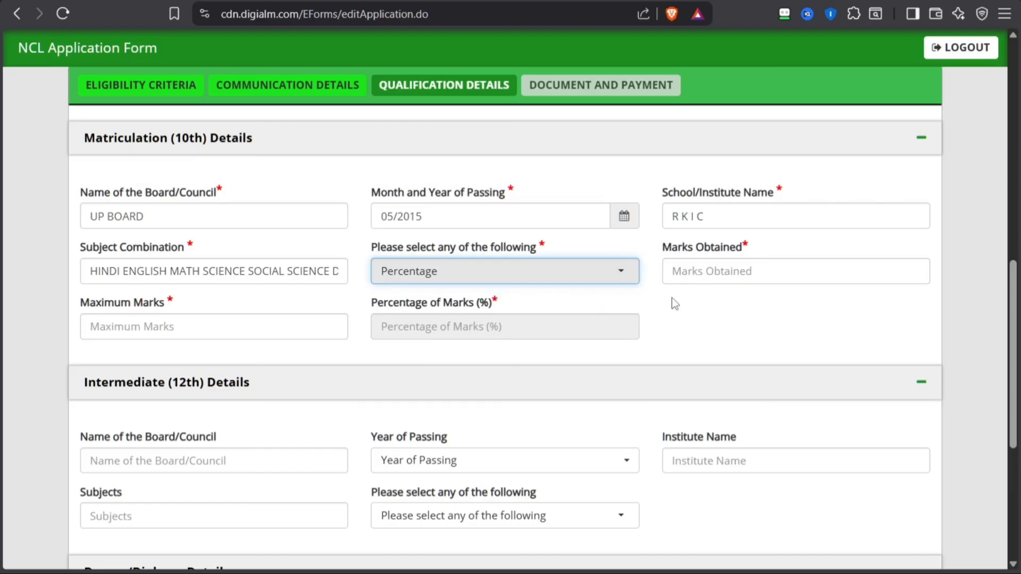
Enter 432 as the matriculation marks obtained and 600 as the maximum marks
click(688, 278)
text(432)
key(Tab)
text(600)
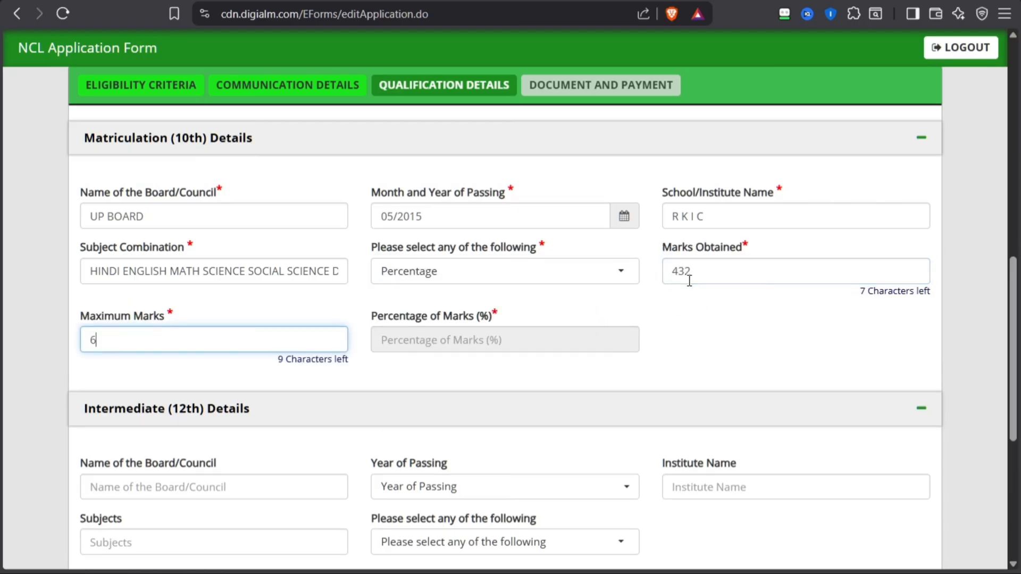
key(Tab)
Review the Intermediate (12th) details fields without filling them in
scroll(686, 281, down, 1)
scroll(582, 224, down, 1)
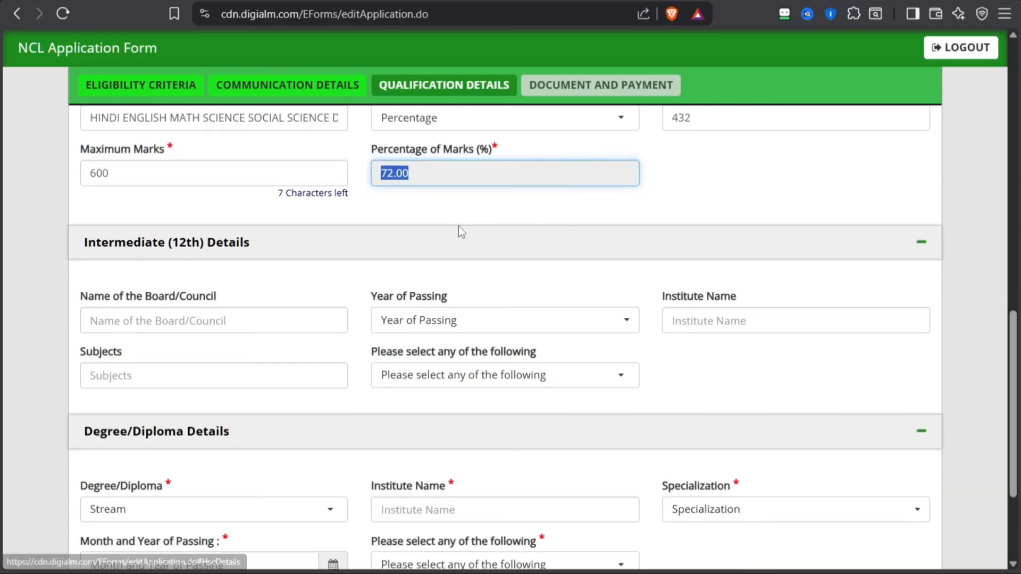
scroll(180, 329, down, 1)
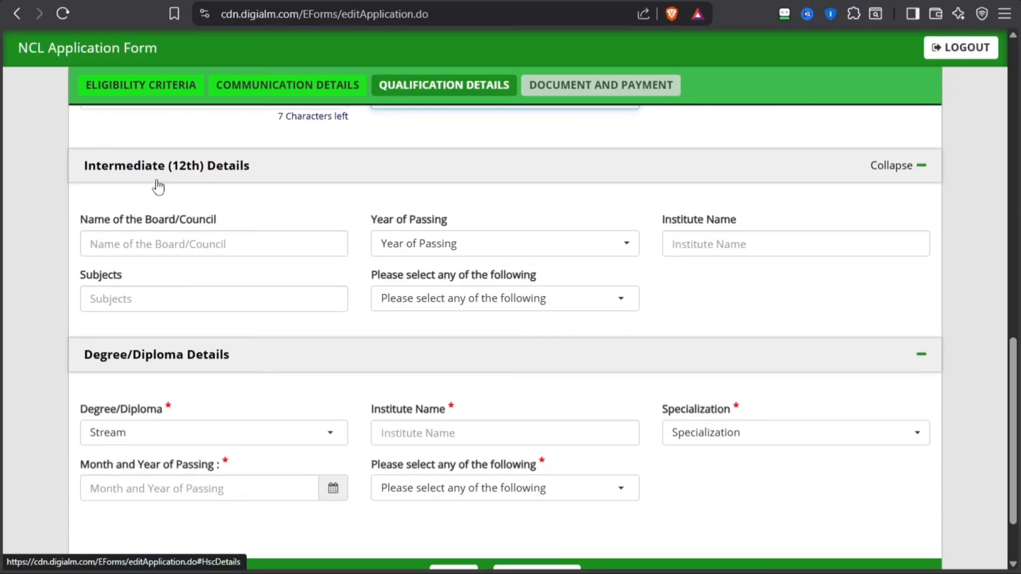
click(114, 248)
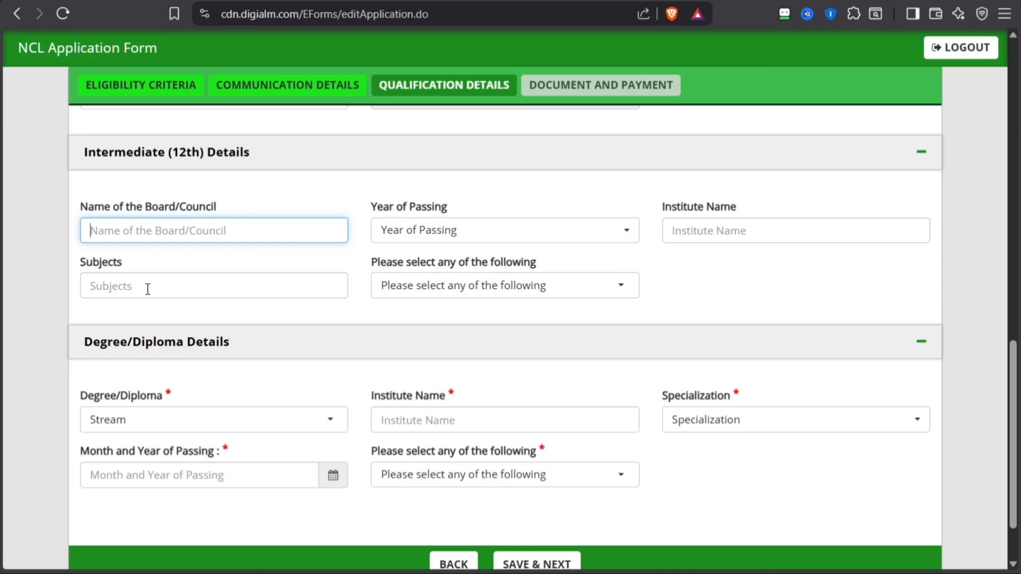
Set the degree/diploma to Three years Regular Diploma and its specialization to Electrical Engineering
scroll(453, 289, down, 1)
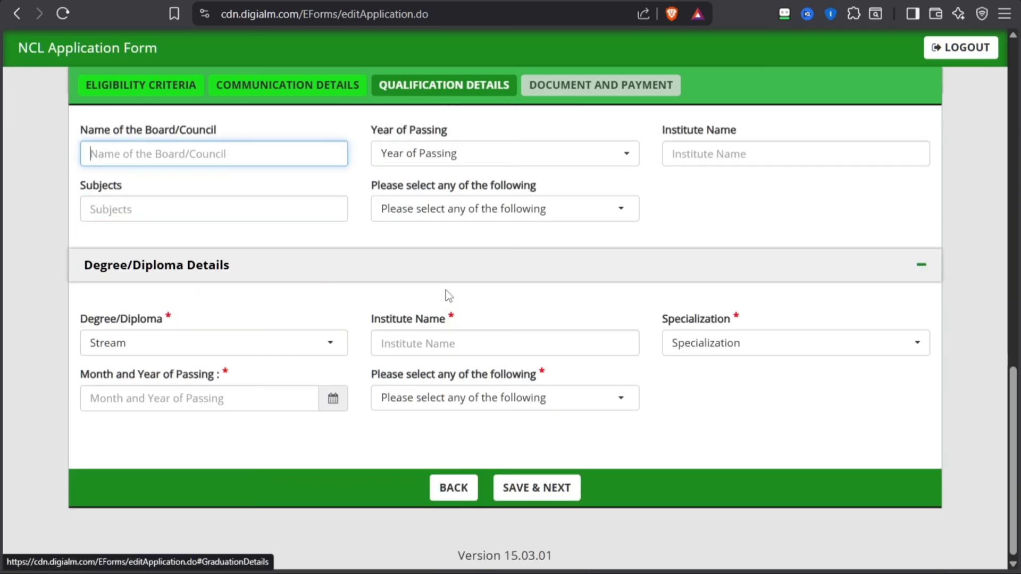
double_click(90, 318)
click(139, 341)
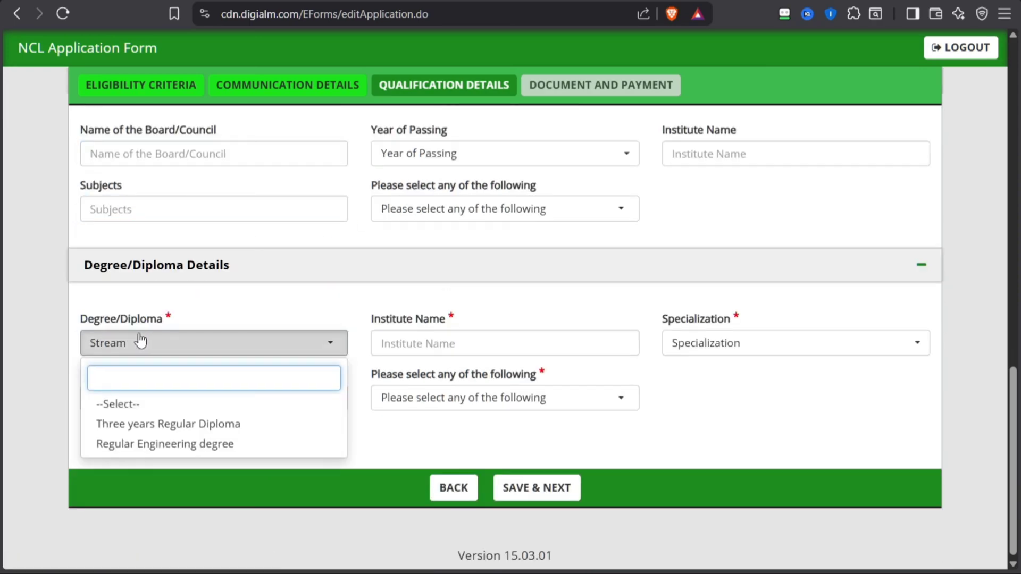
click(147, 425)
click(477, 349)
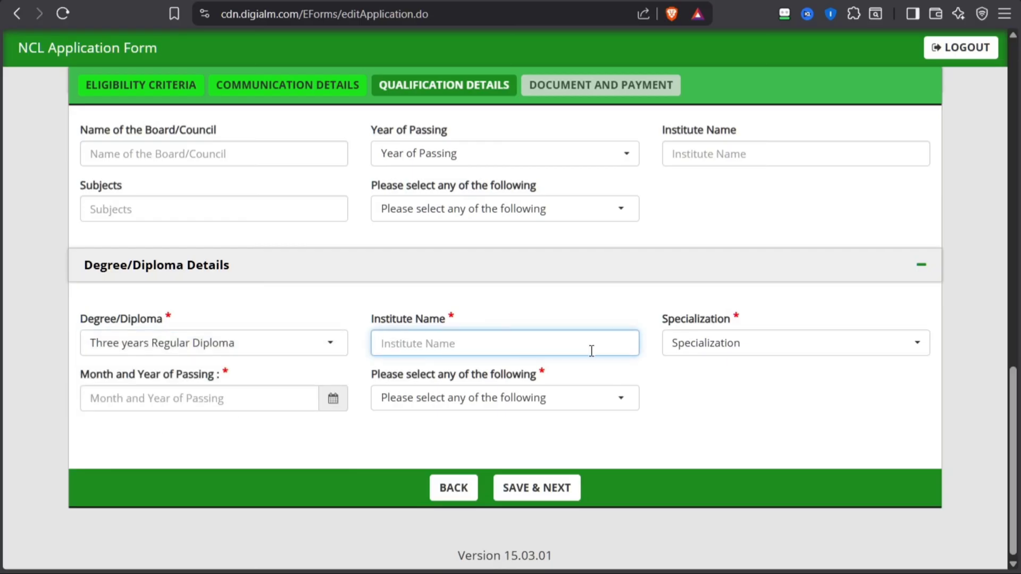
click(707, 341)
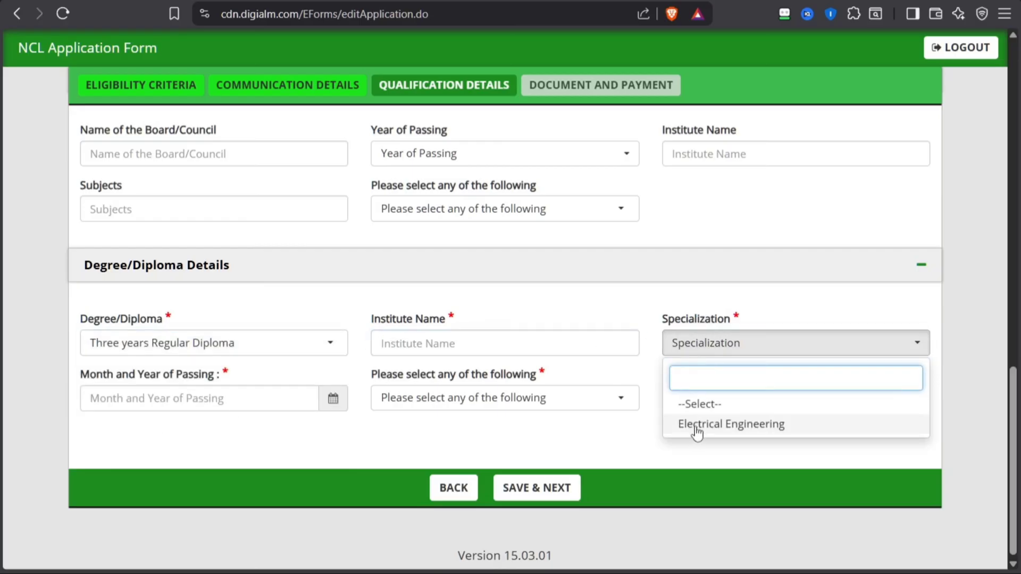
click(698, 426)
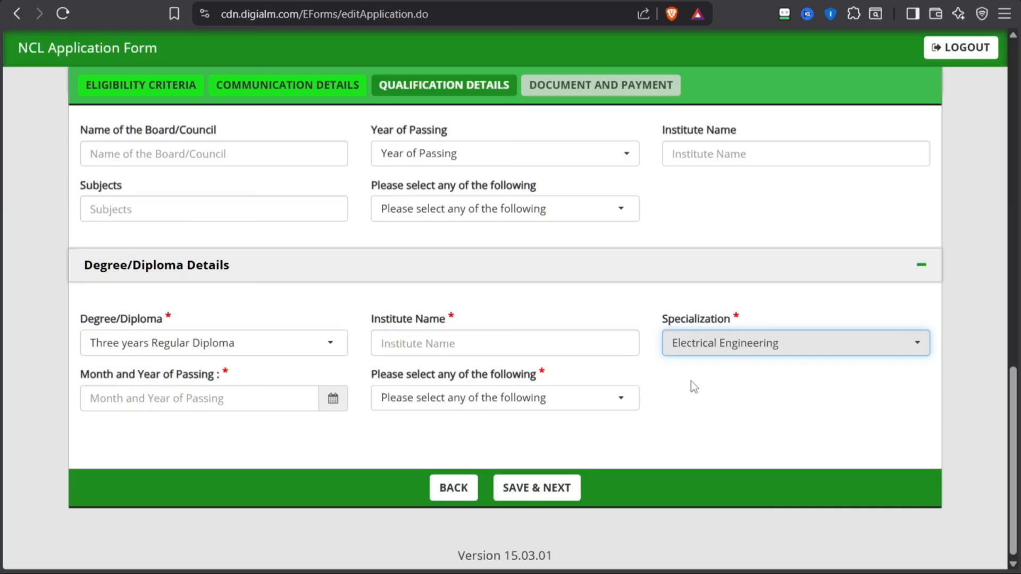
Choose Percentage as the diploma result type and review the passing date, obtained marks and maximum marks fields
click(148, 398)
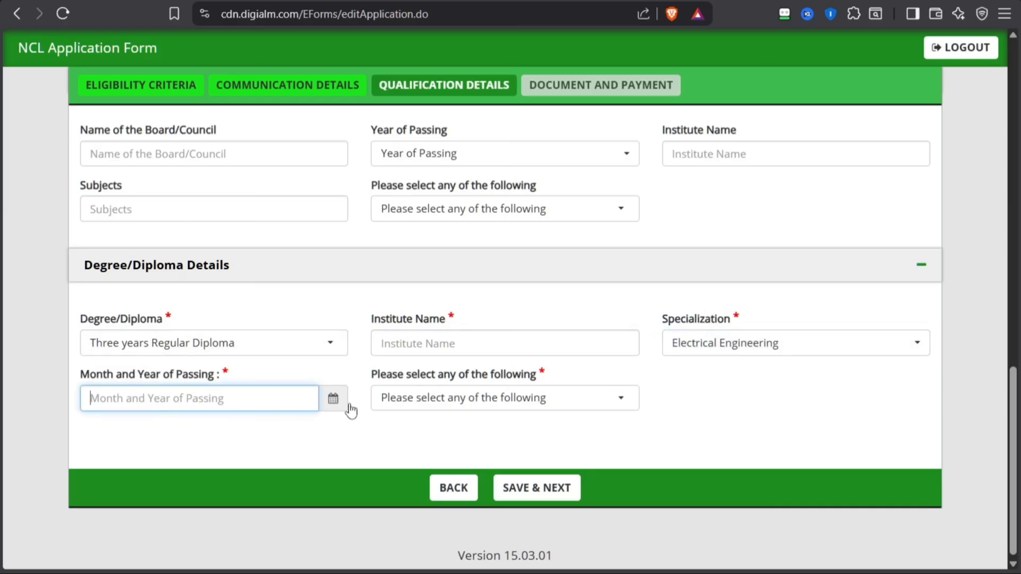
click(394, 399)
click(405, 481)
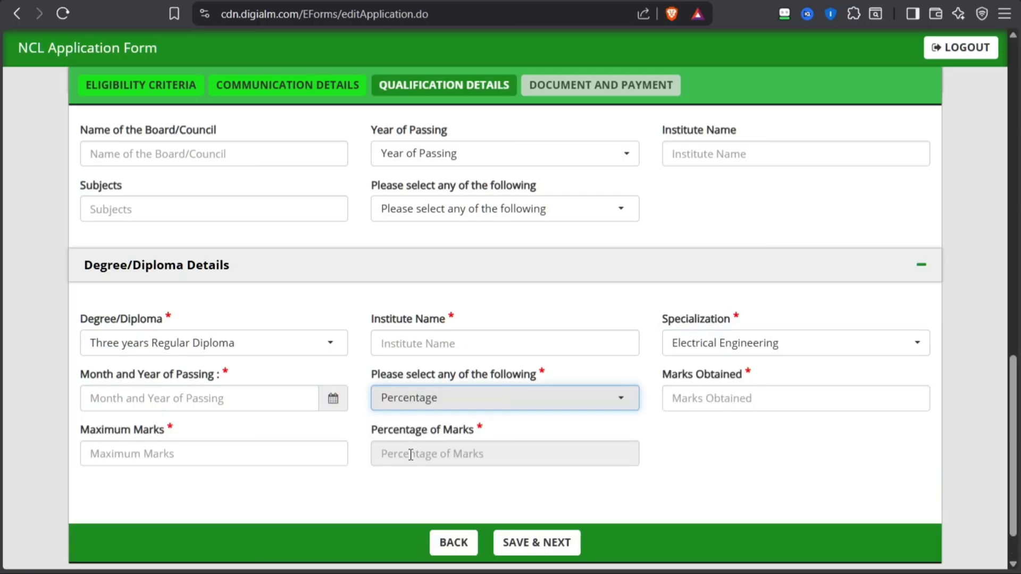
click(685, 393)
drag(723, 379, 761, 390)
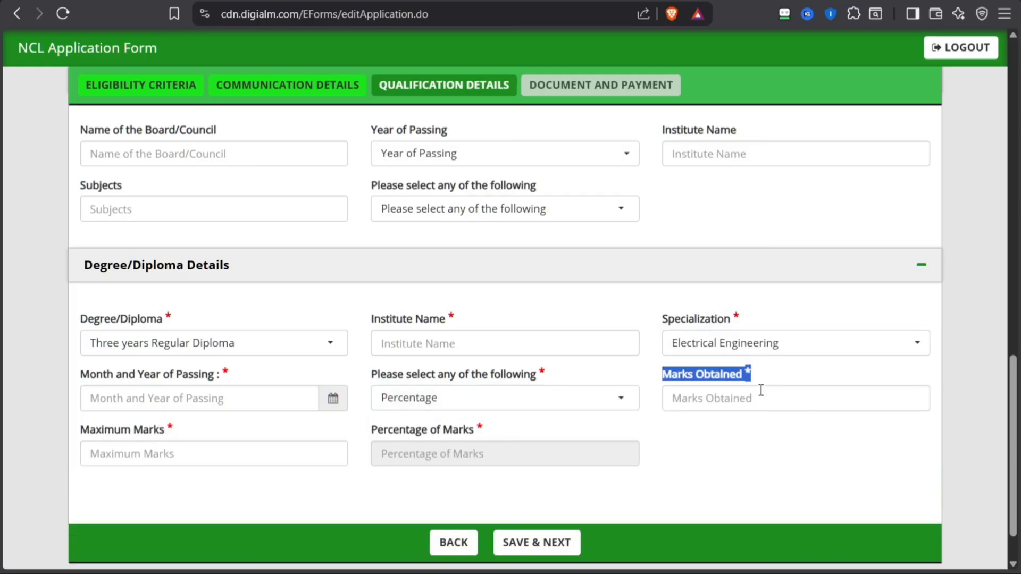
click(709, 385)
click(144, 460)
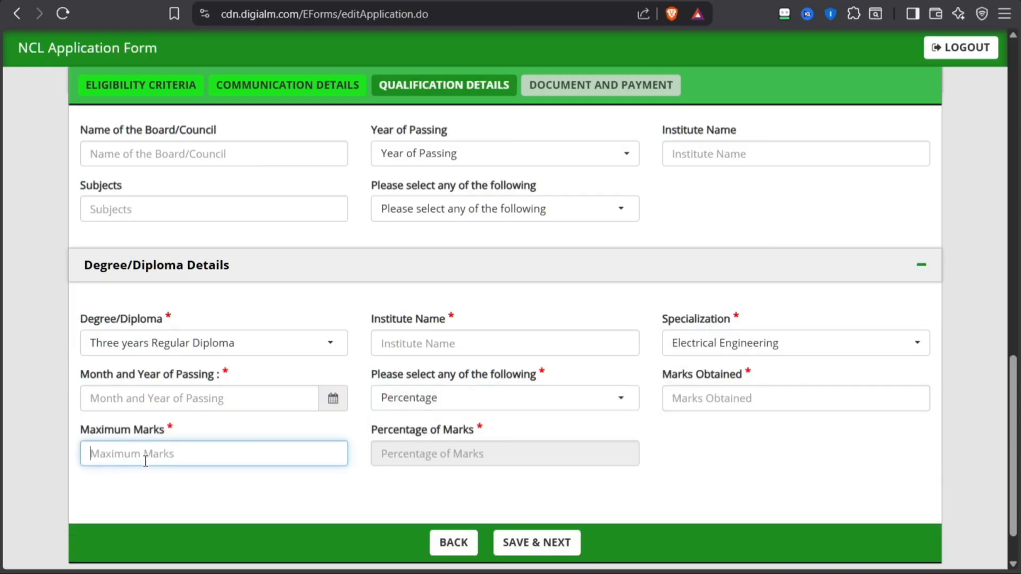
Try Regular Engineering degree as the degree/diploma type, check the empty detail fields, and restore Three years Regular Diploma
click(201, 349)
click(104, 452)
click(37, 437)
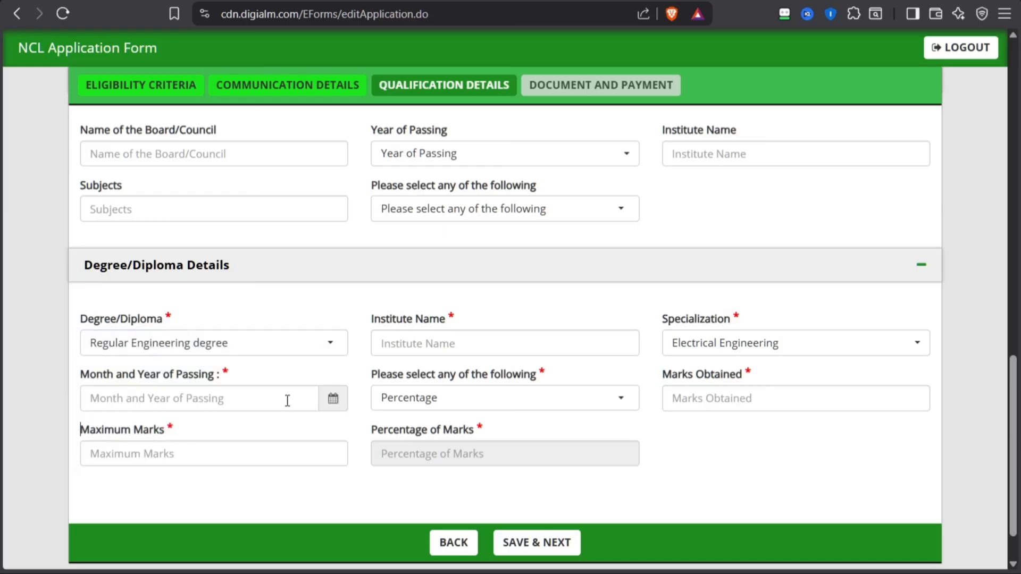
click(453, 353)
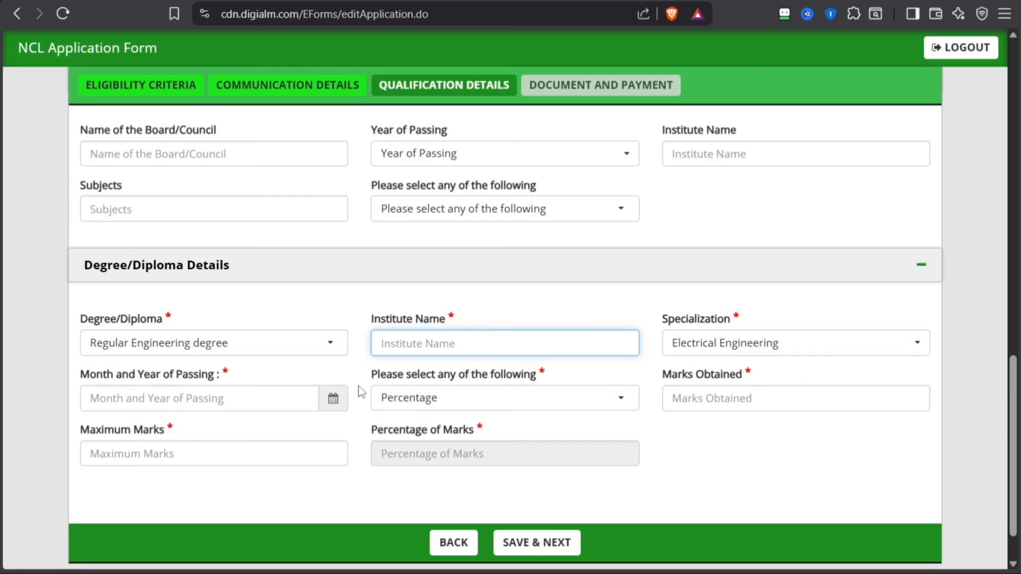
click(186, 405)
click(186, 465)
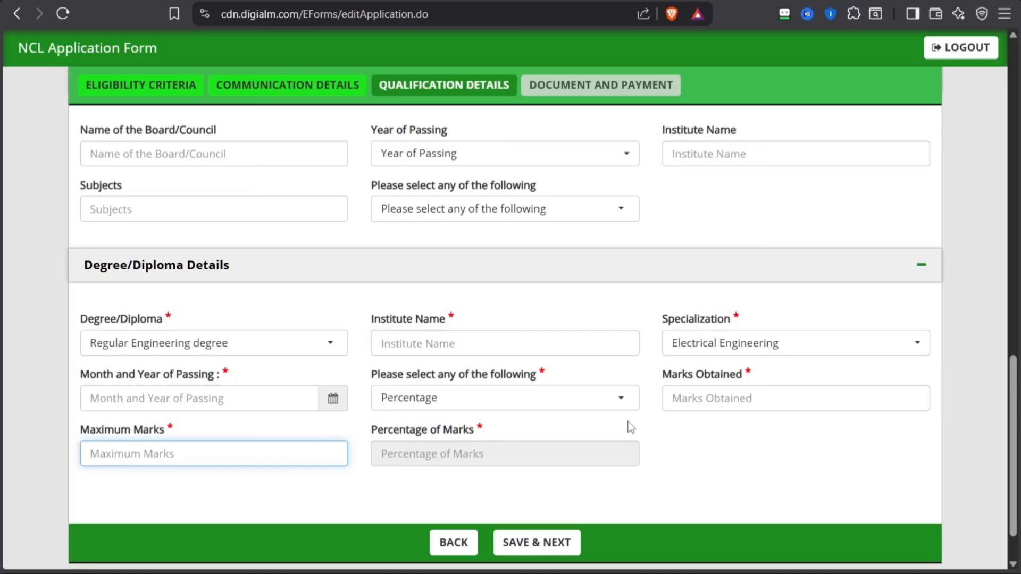
click(274, 343)
click(189, 423)
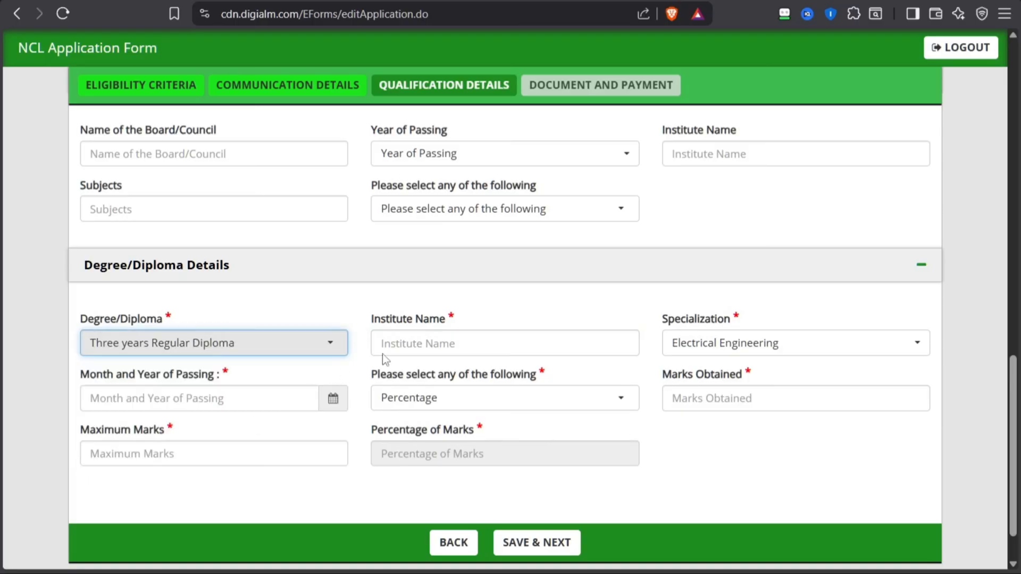
Complete the diploma details with institute GOVT POLYTECHNIC LUCKNOW, passing date 07/2024, 1955 marks obtained and 2550 maximum marks, and save the qualification details
click(420, 348)
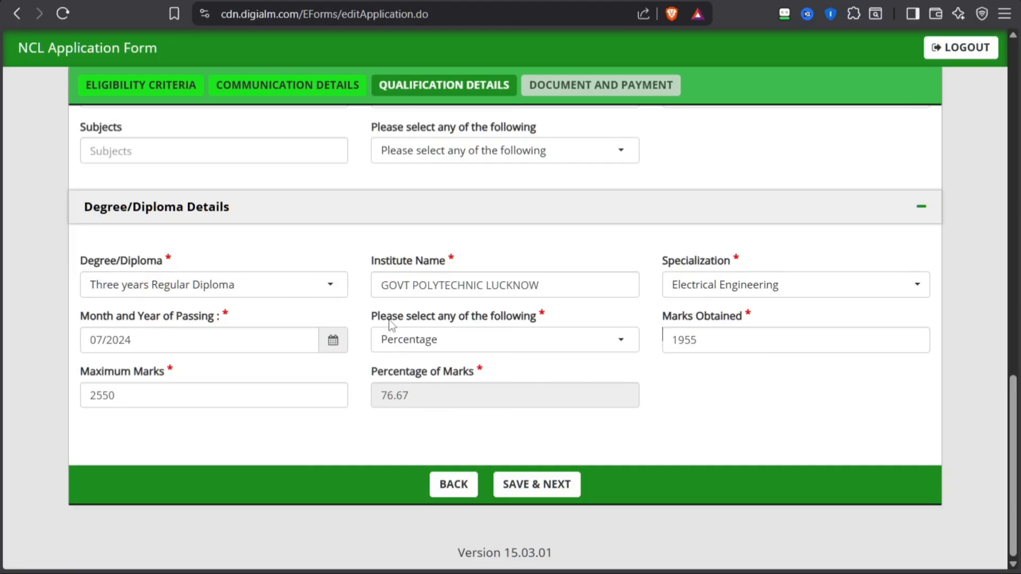
click(534, 480)
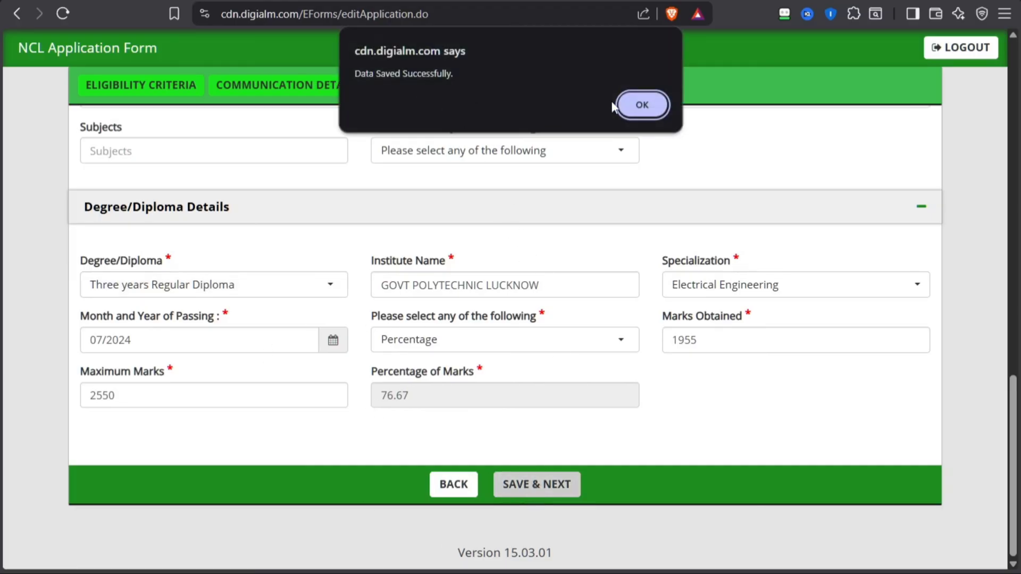
click(641, 104)
Examine the list of documents to upload and the passport photo's background, size, format, dpi and dimension requirements
scroll(401, 314, up, 1)
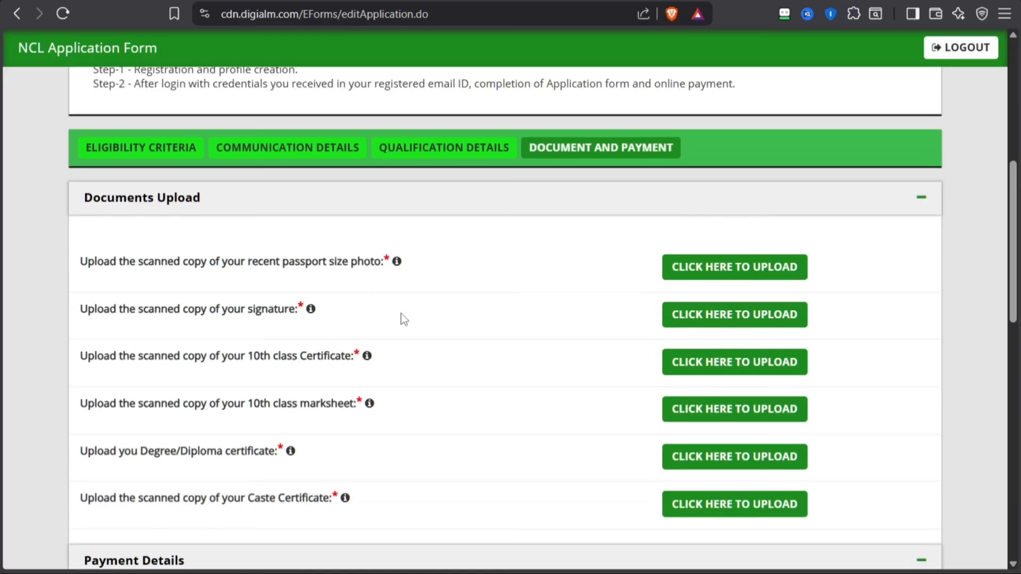
scroll(227, 250, up, 3)
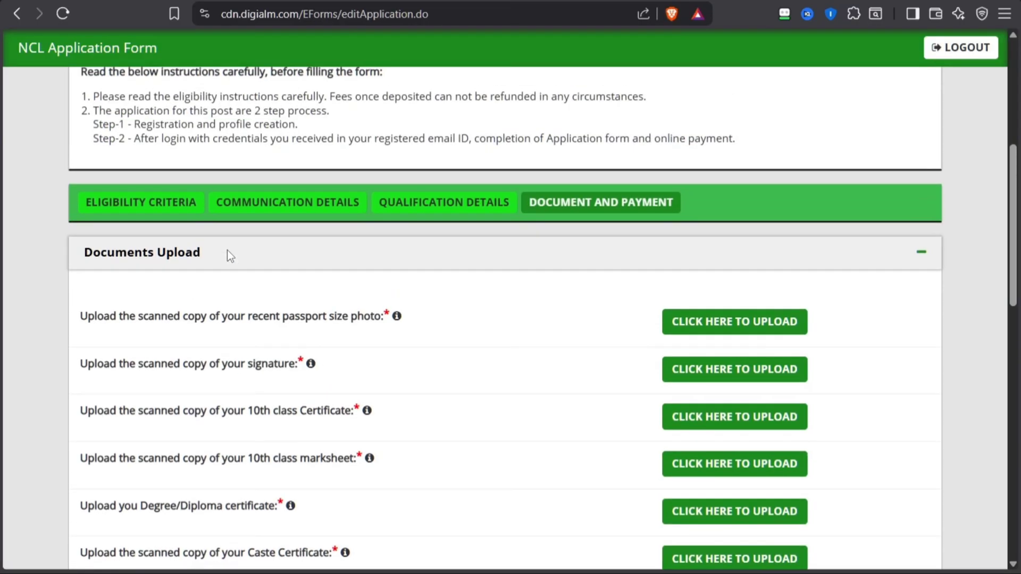
scroll(230, 263, down, 3)
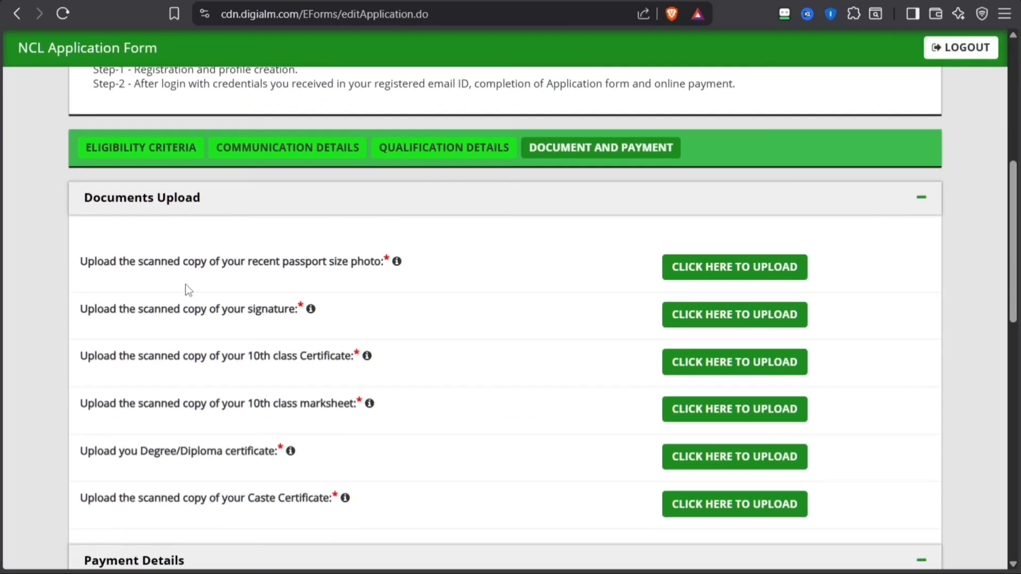
drag(123, 263, 334, 282)
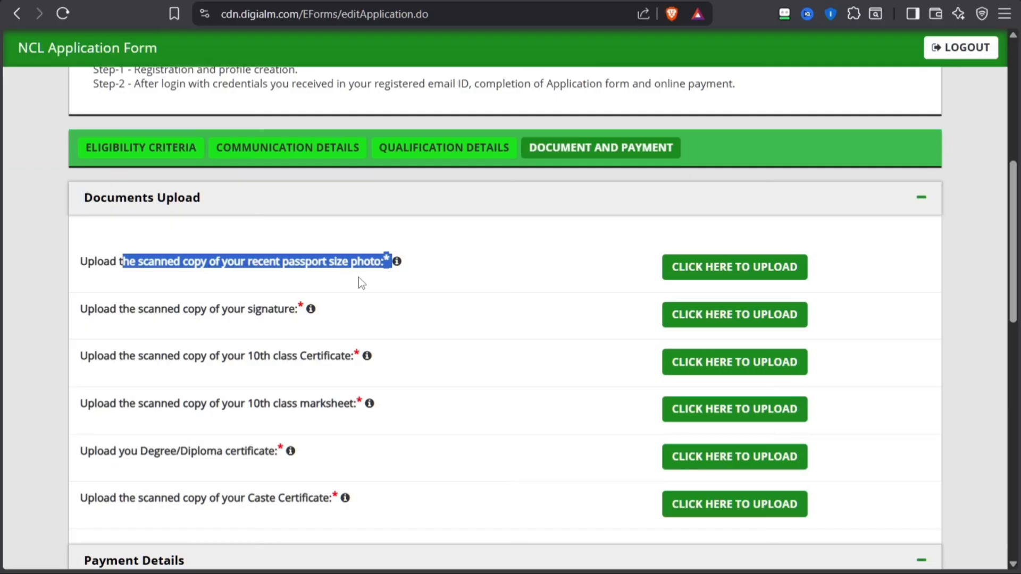
click(395, 262)
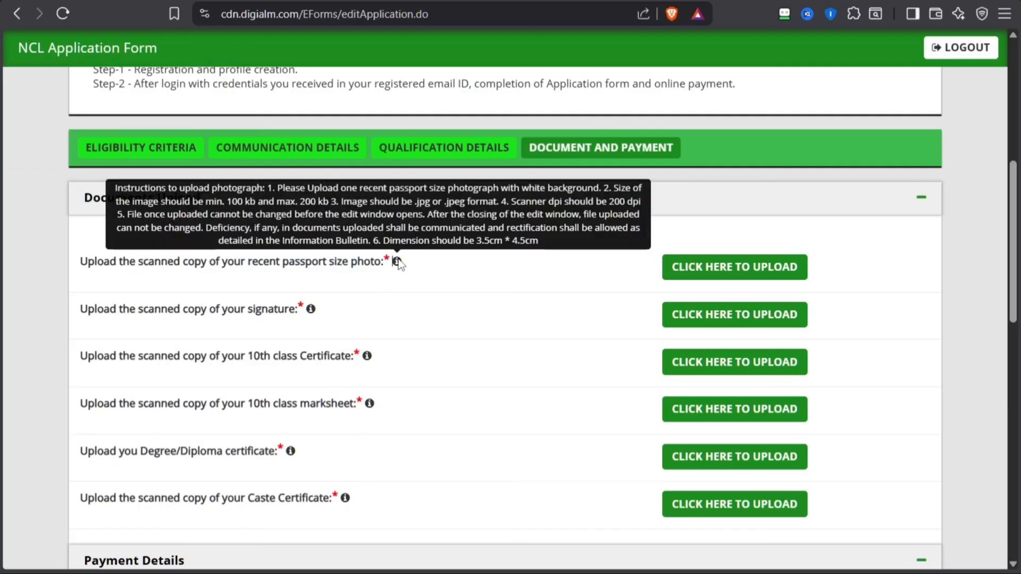
click(764, 288)
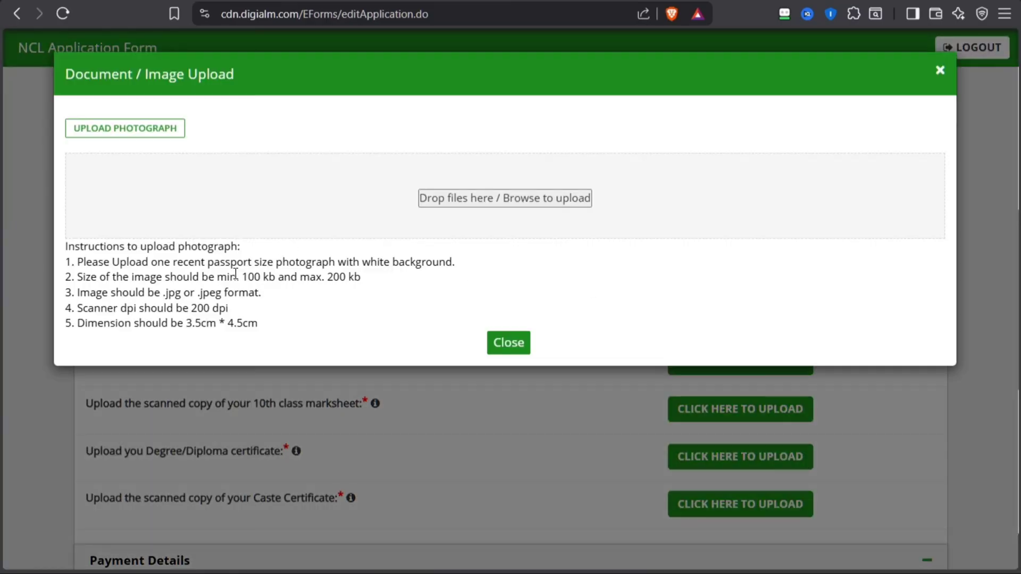
drag(237, 277, 390, 294)
click(359, 302)
drag(277, 262, 465, 274)
click(442, 271)
click(514, 349)
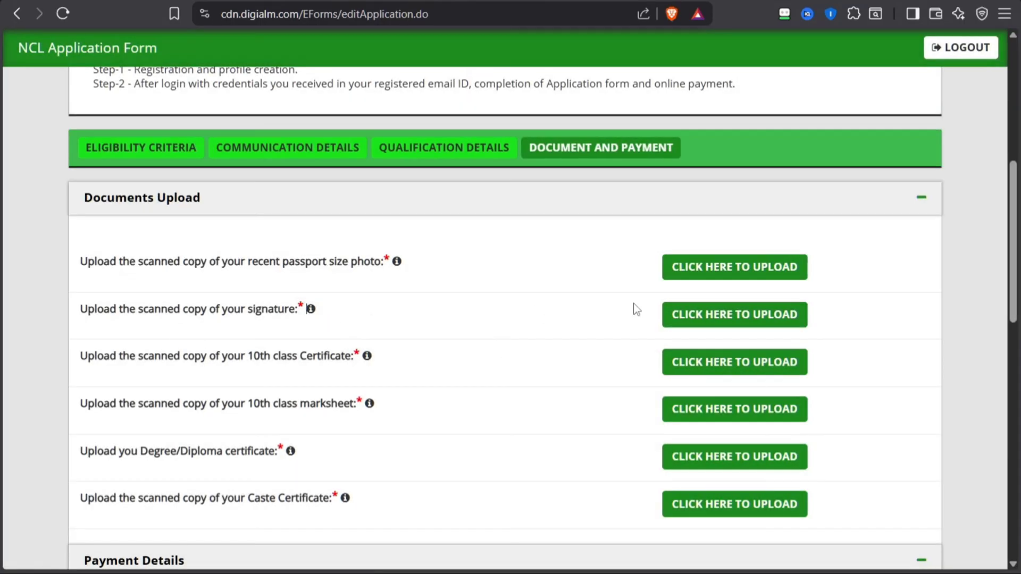
Check the permitted file size and formats for the signature upload
click(759, 314)
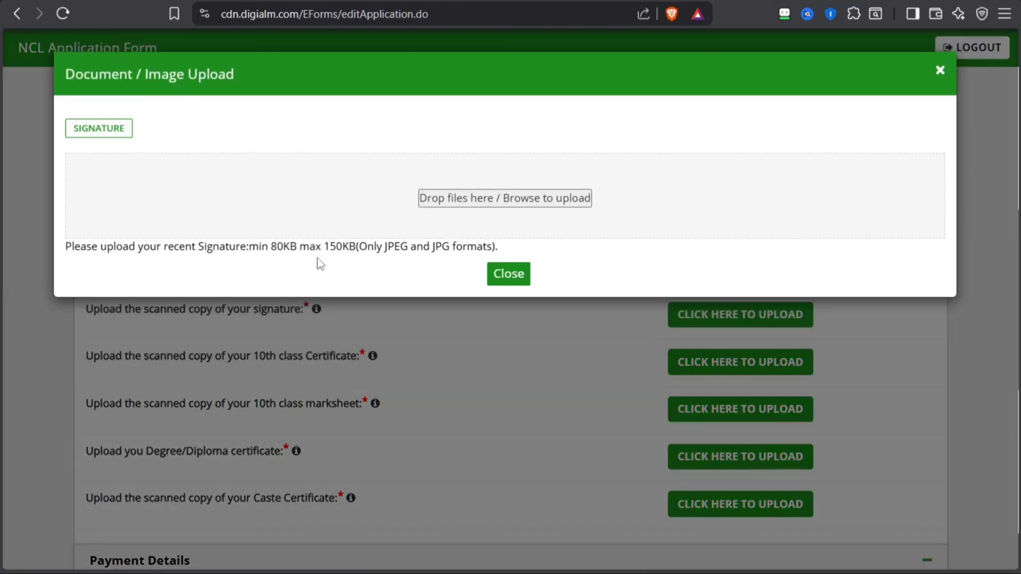
drag(269, 246, 371, 258)
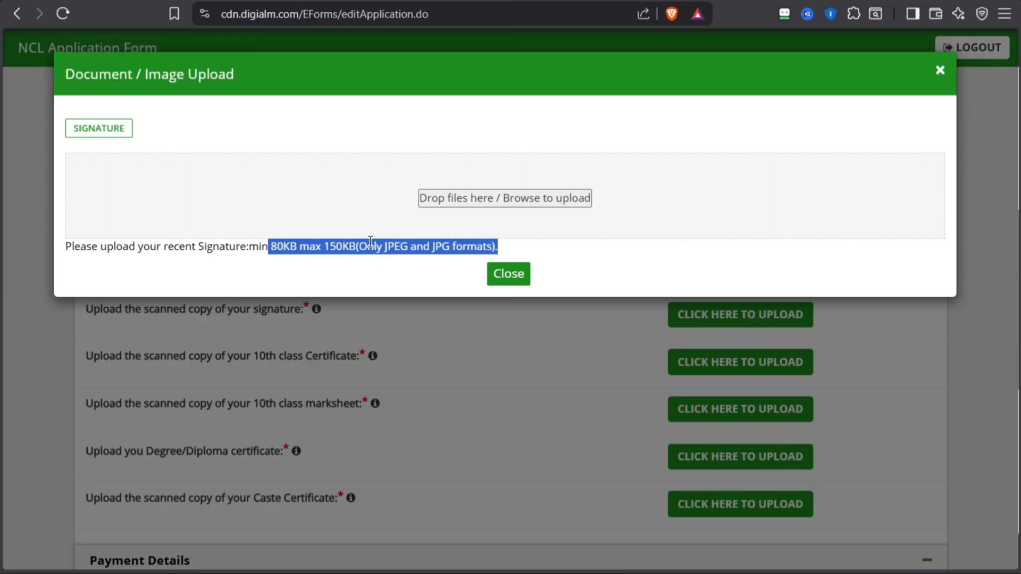
click(521, 282)
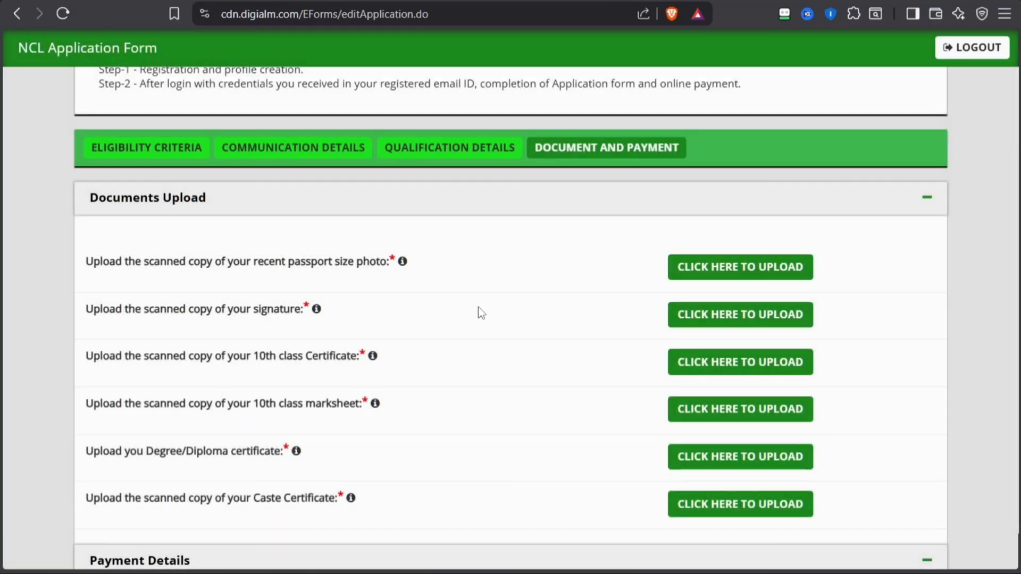
Check the file size and format limits for the 10th class certificate and locate the 10th class marksheet entry
drag(207, 358, 359, 371)
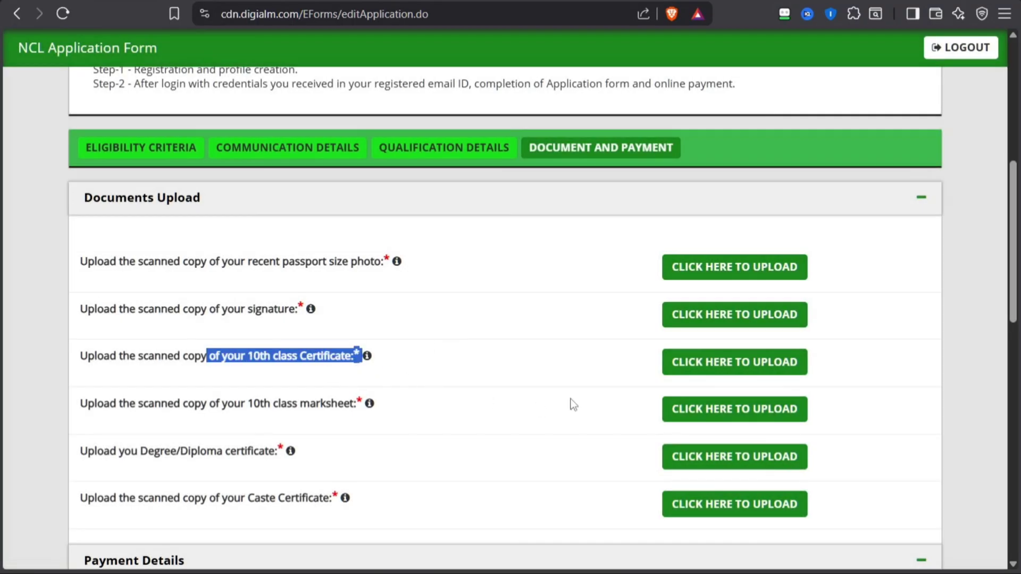
click(679, 361)
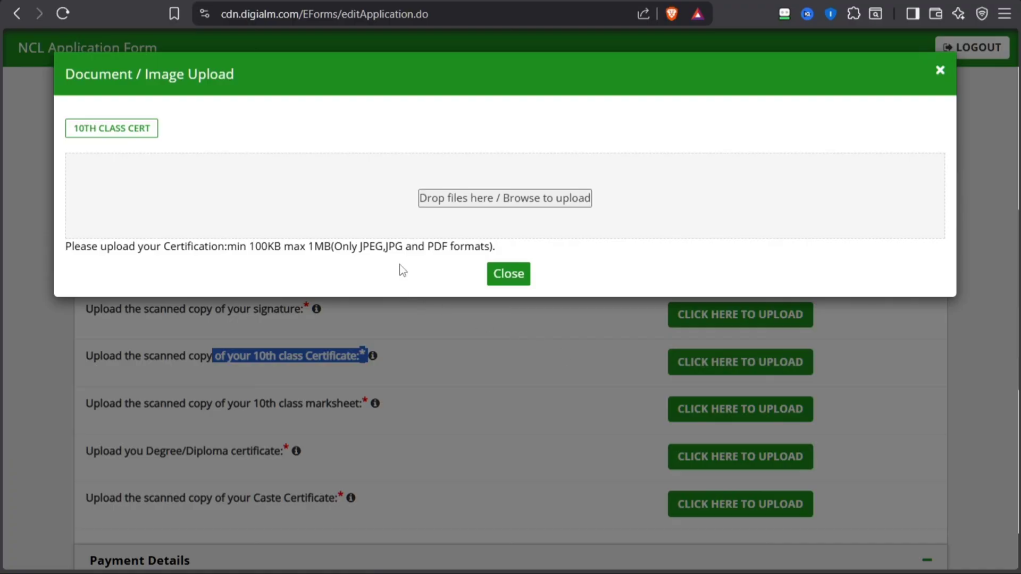
drag(256, 246, 318, 248)
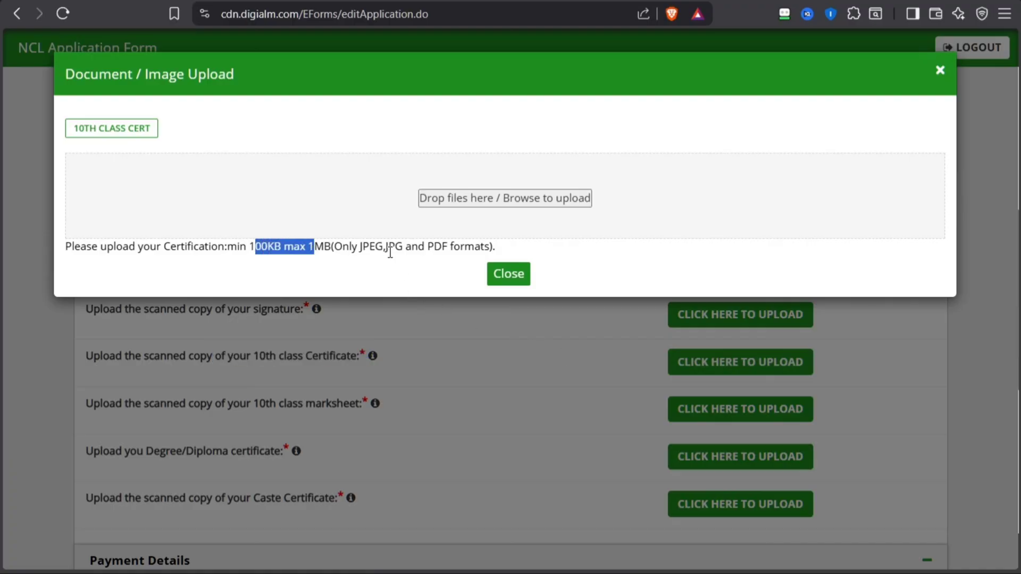
click(516, 282)
drag(278, 356, 368, 360)
drag(277, 406, 365, 407)
Check the file requirements for the degree/diploma certificate and look over the caste certificate entry
scroll(339, 407, down, 1)
scroll(339, 407, down, 3)
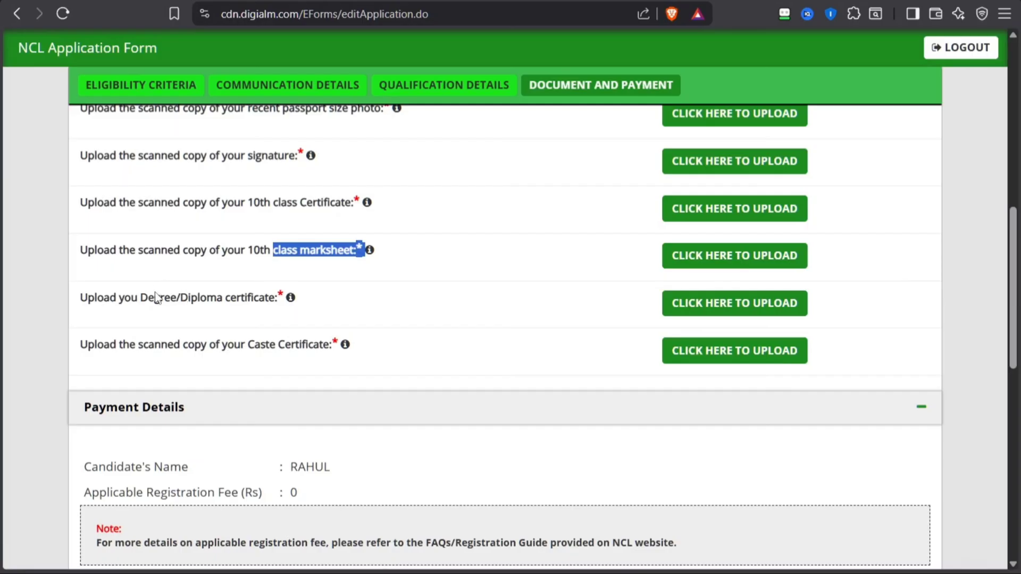
drag(149, 297, 235, 282)
click(244, 299)
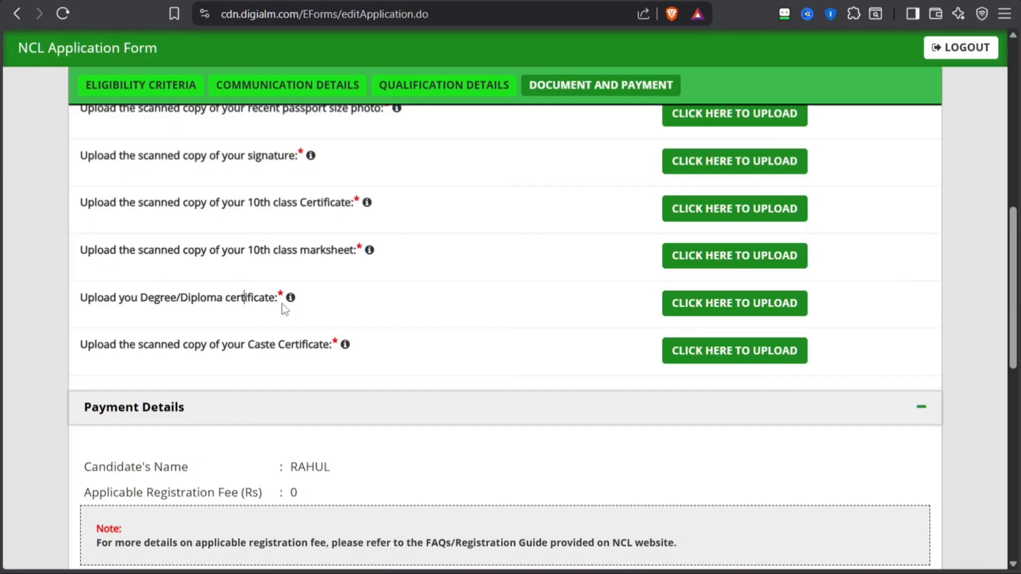
click(759, 307)
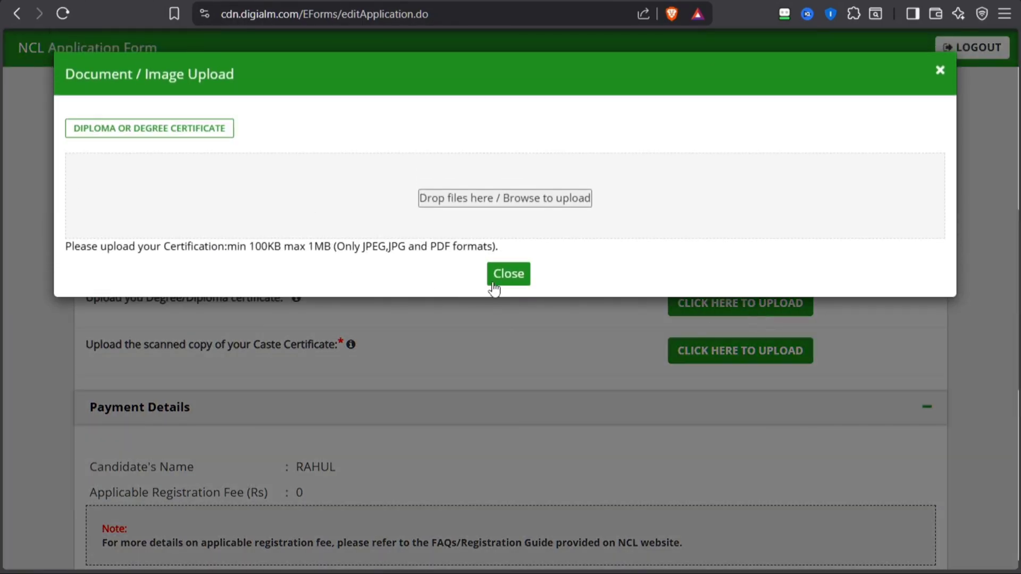
click(500, 281)
drag(126, 298, 317, 312)
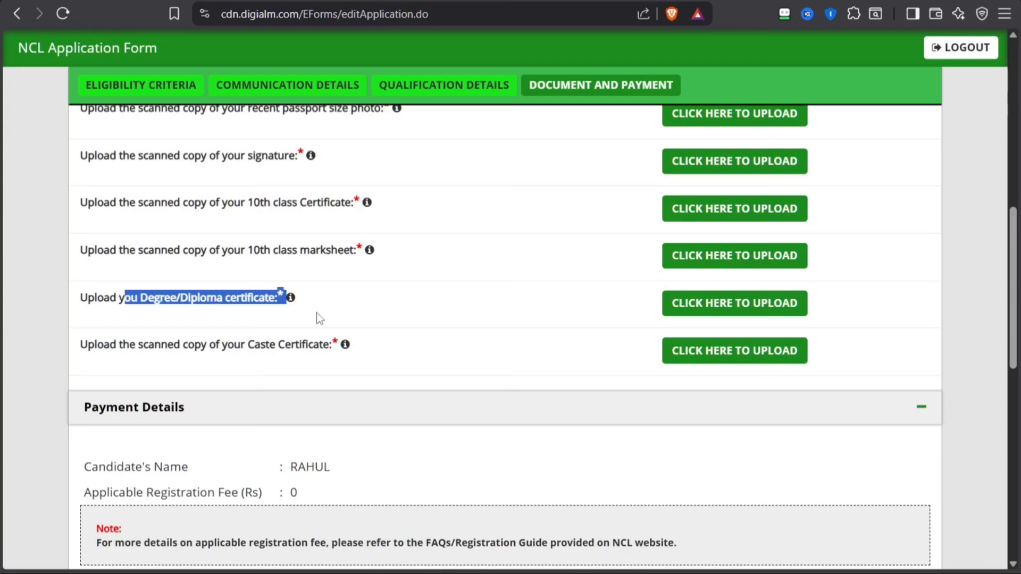
click(317, 313)
drag(170, 301, 343, 321)
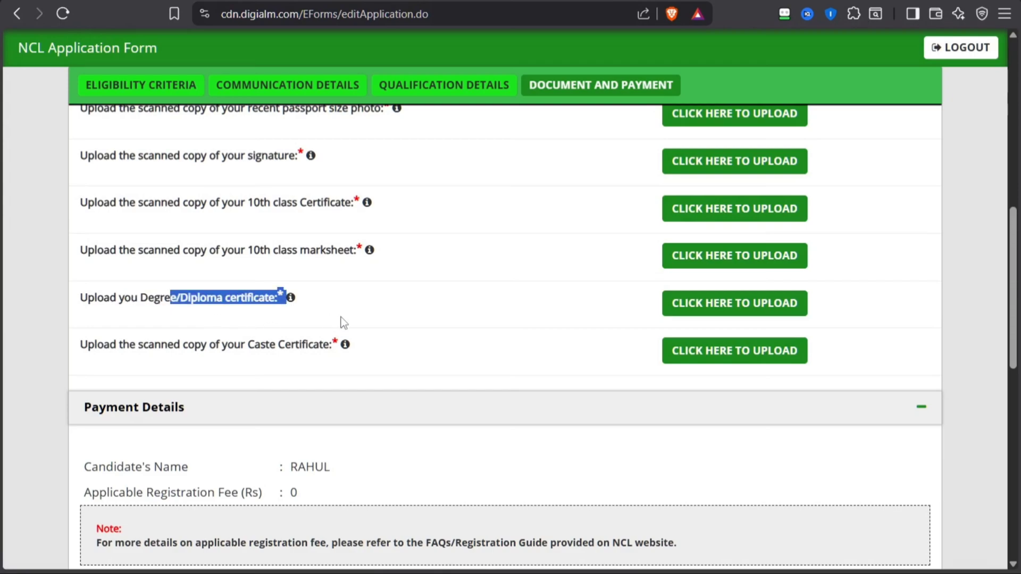
click(323, 321)
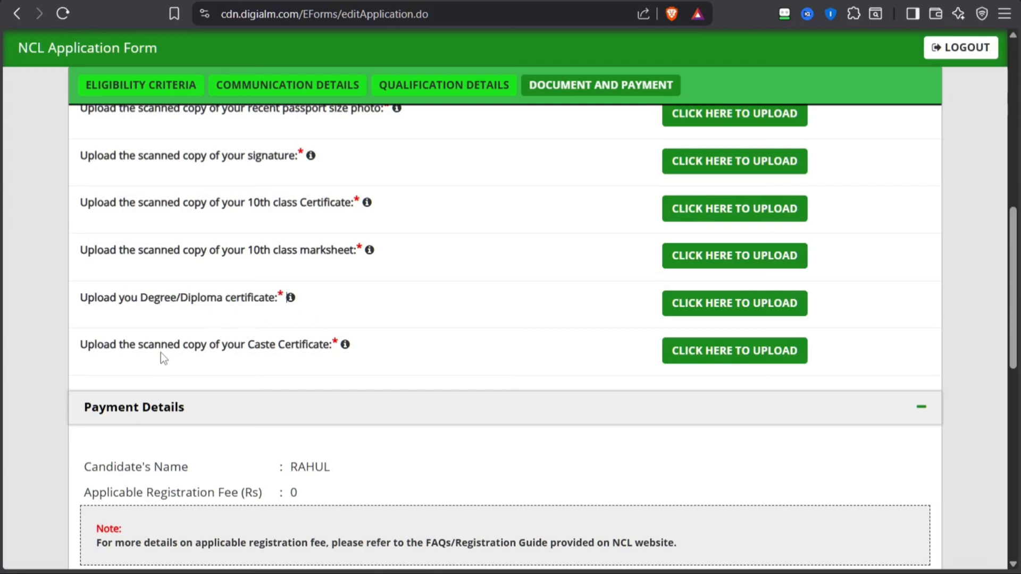
drag(149, 353, 269, 353)
click(322, 354)
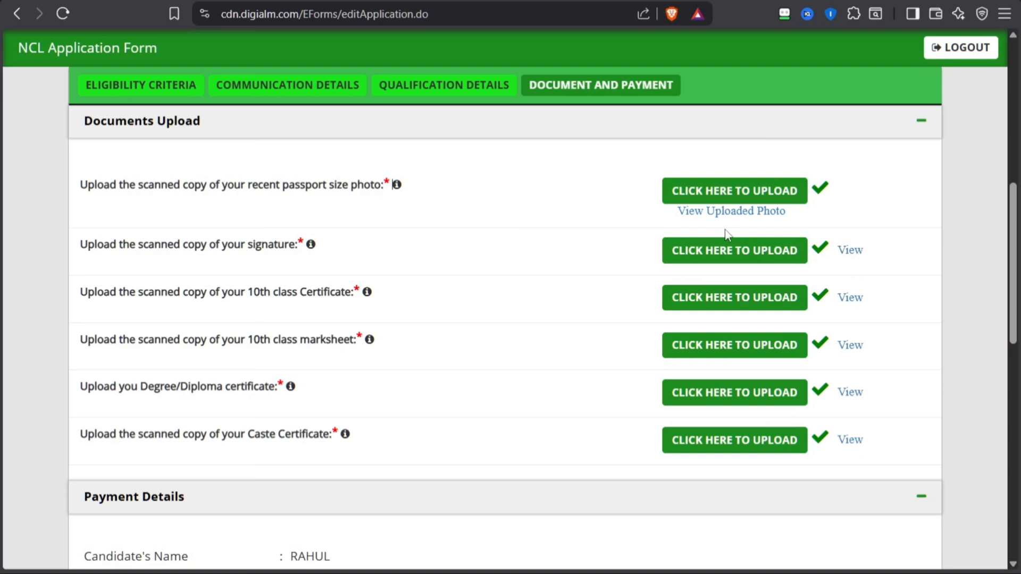
Accept all five declaration statements, including possession of the certificates and the final I Agree
scroll(226, 355, down, 10)
click(98, 250)
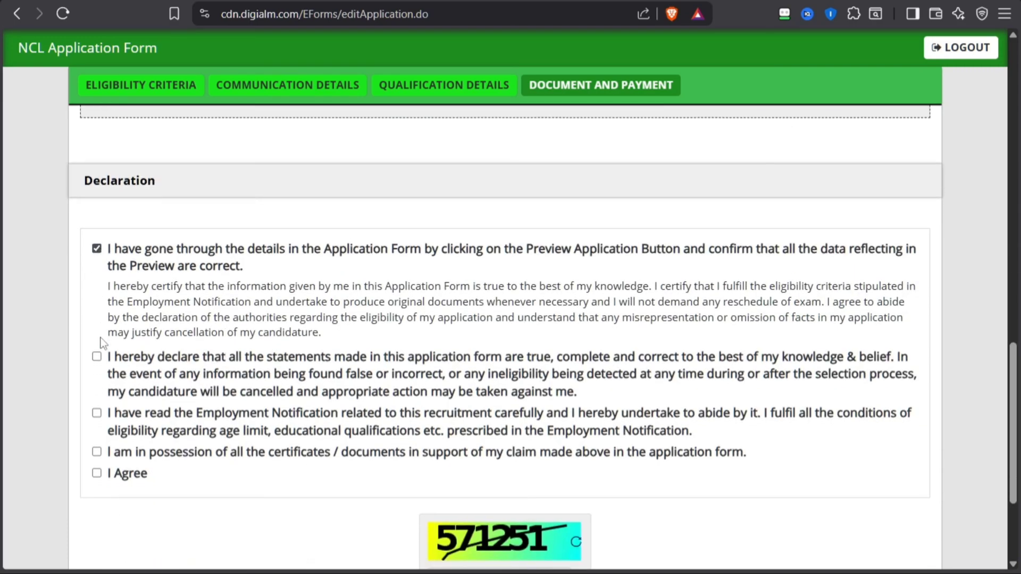
click(96, 358)
click(96, 413)
click(96, 452)
click(96, 473)
Enter the captcha digits shown in the image below the declaration
scroll(423, 438, down, 3)
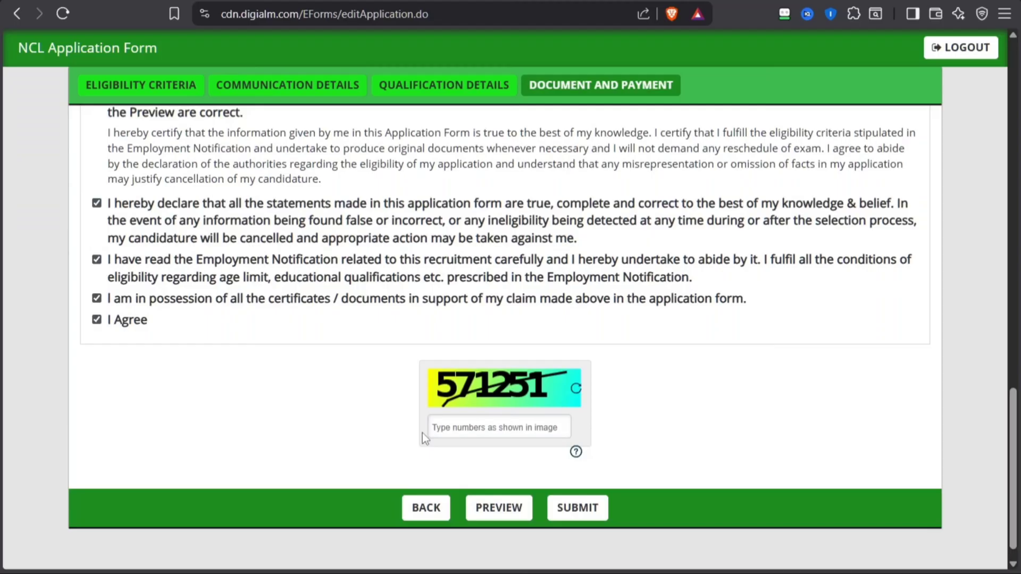
click(457, 420)
text(571251)
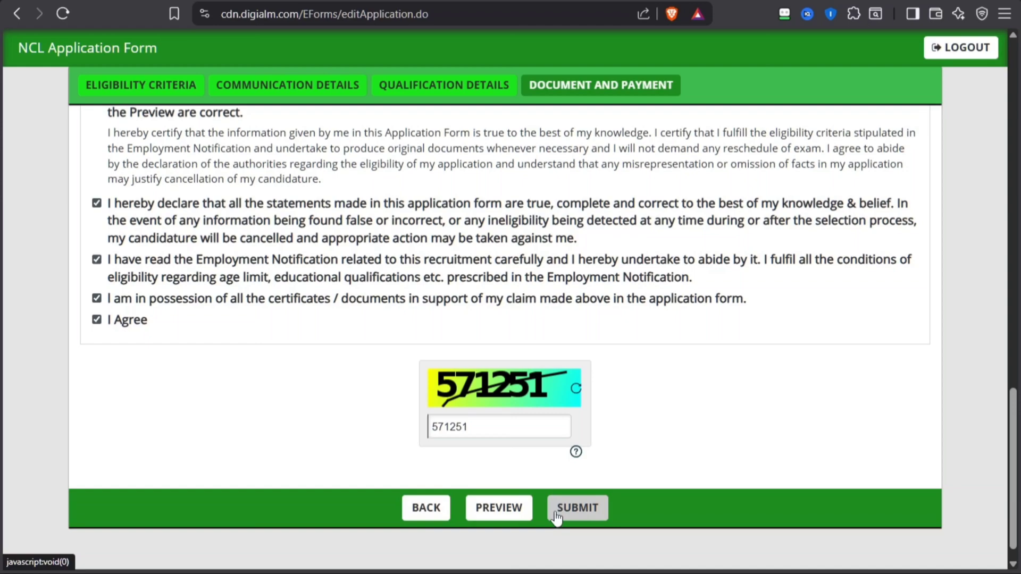
Try to submit the completed application form
scroll(555, 518, down, 1)
click(571, 493)
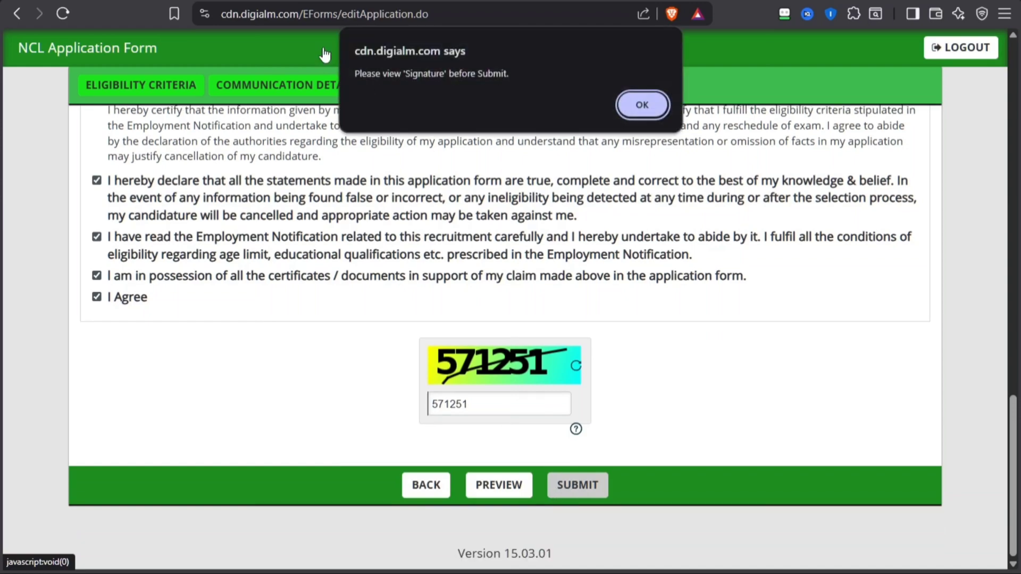
key(Return)
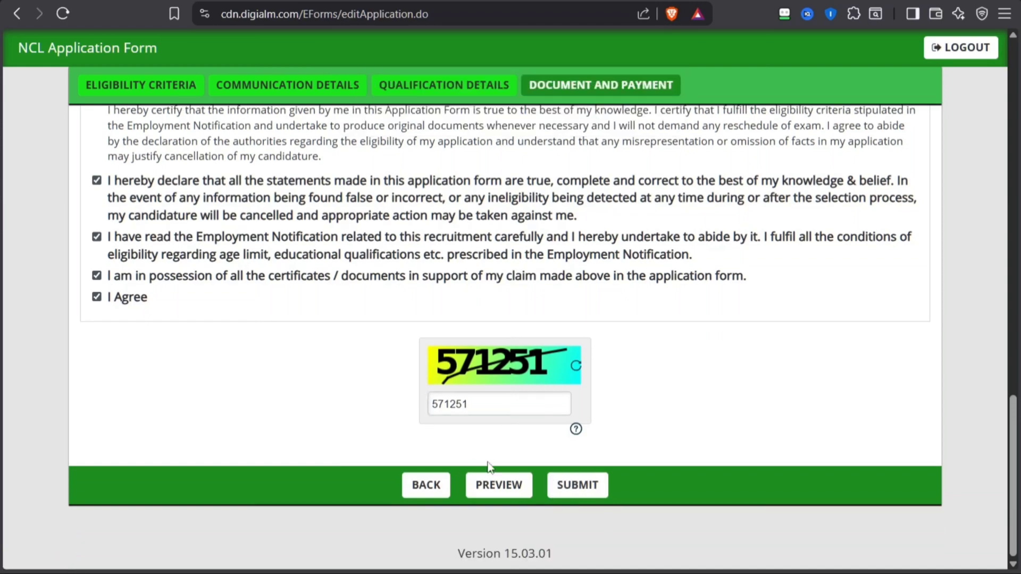
Submit the application and agree to the personal data collection instructions
click(578, 493)
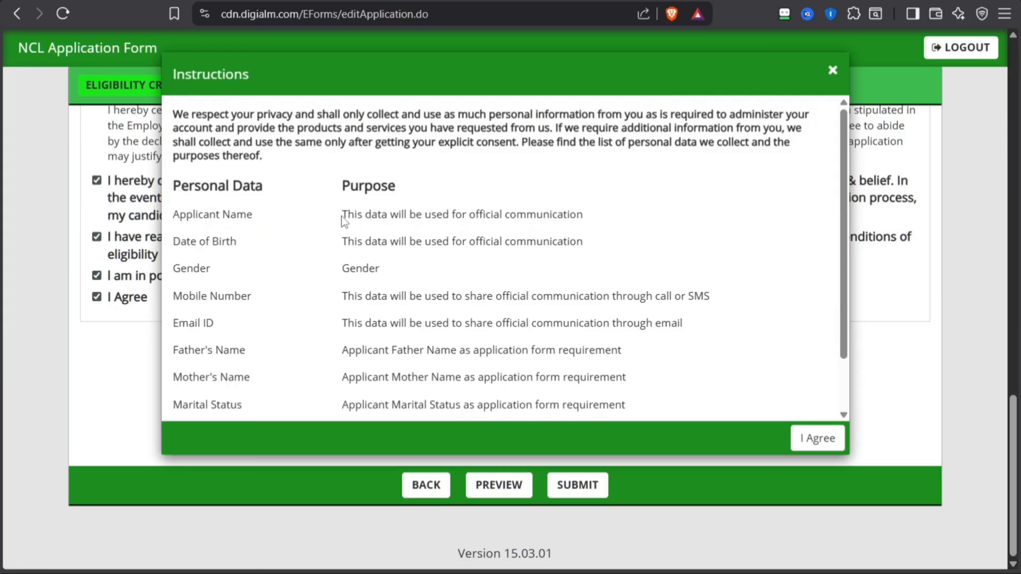
scroll(535, 209, down, 2)
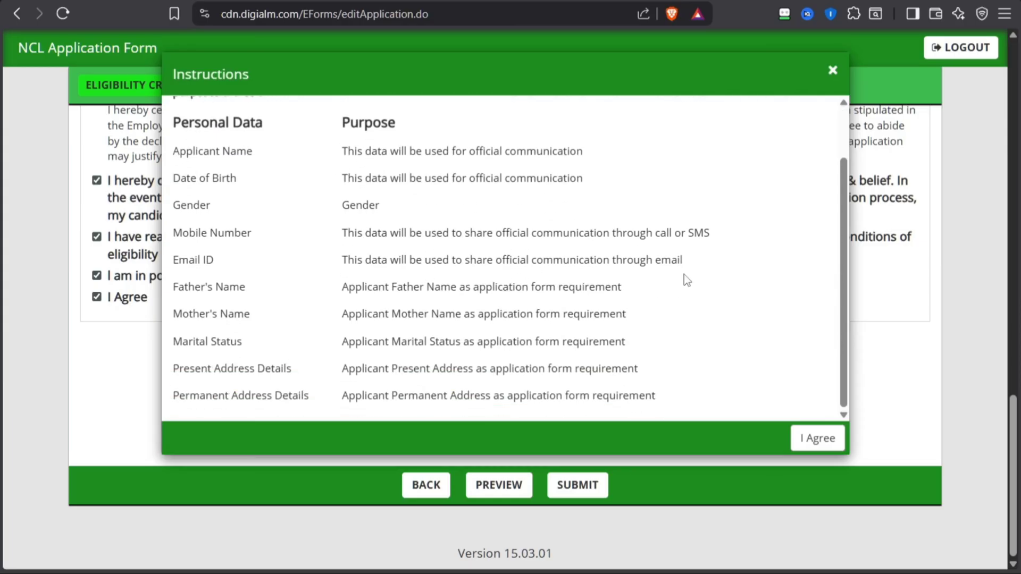
click(811, 443)
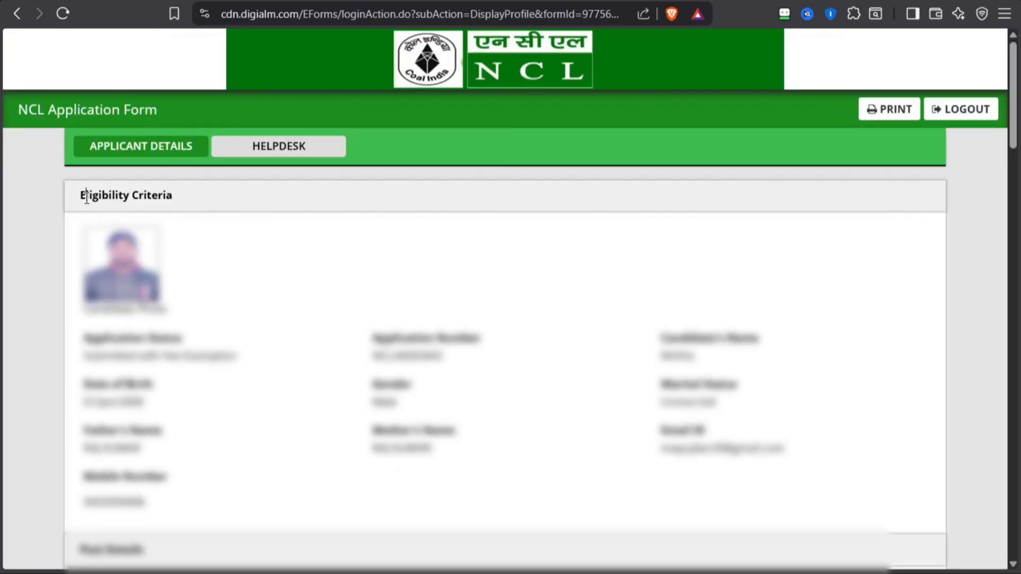
triple_click(86, 195)
click(606, 290)
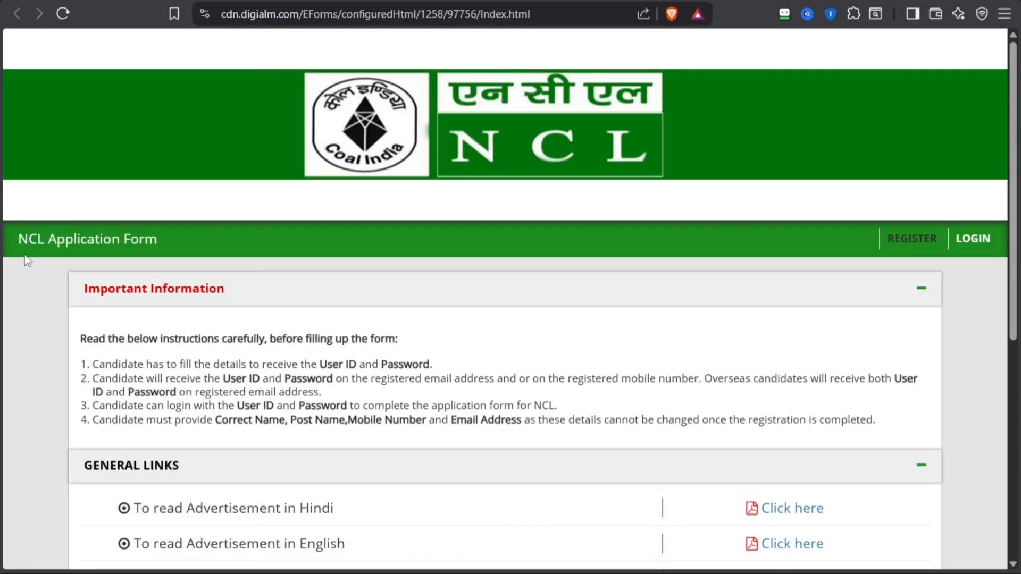
Look over the NCL application home page's important information, general links, key dates and helpdesk details
drag(7, 239, 159, 240)
scroll(376, 294, down, 4)
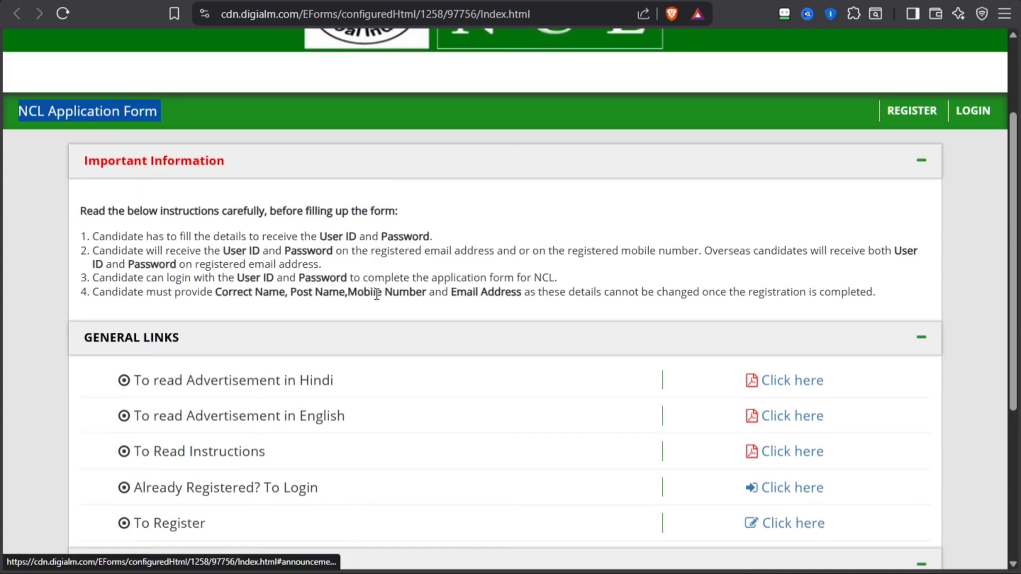
scroll(377, 294, down, 3)
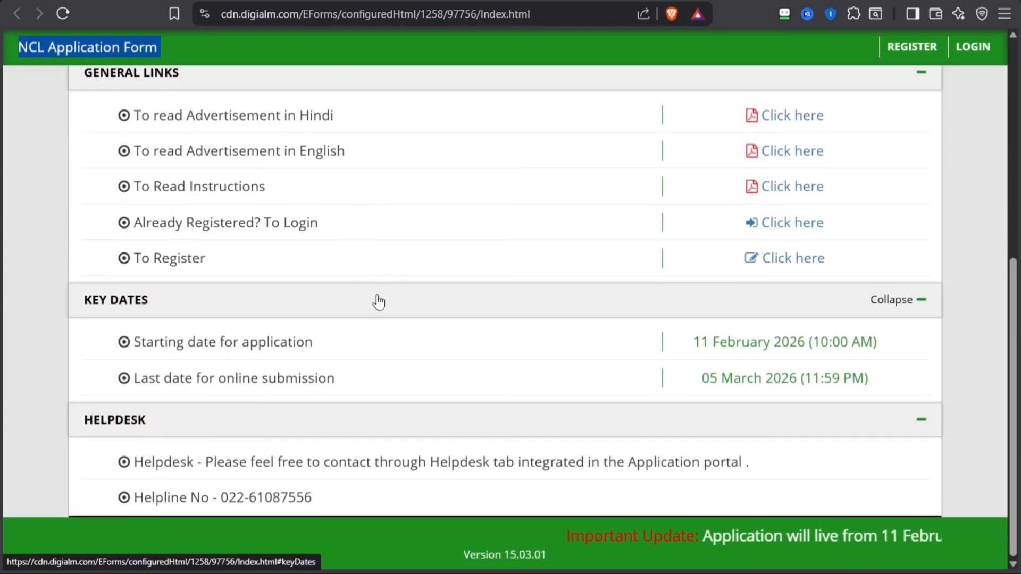
scroll(379, 302, up, 4)
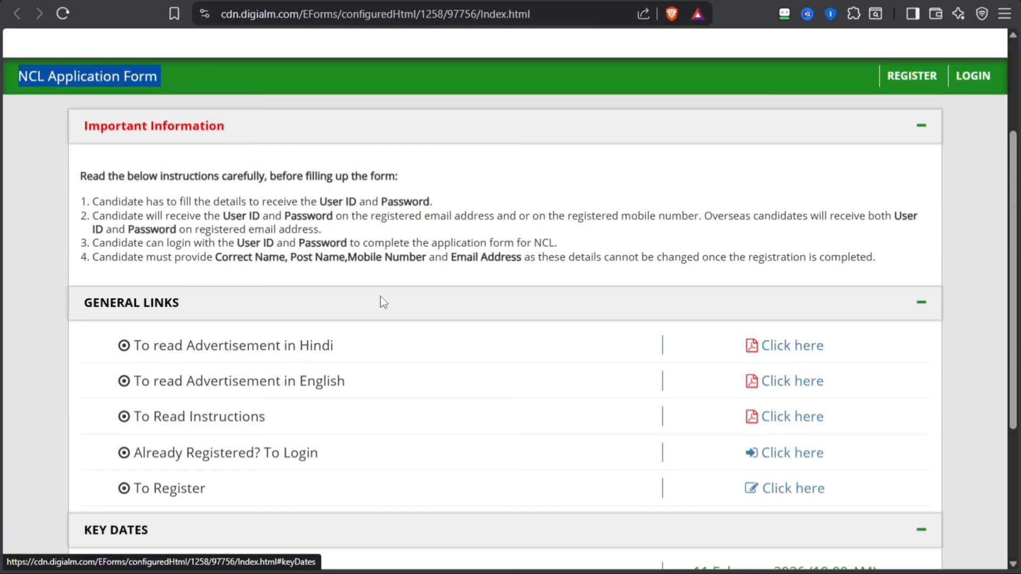
scroll(335, 405, up, 3)
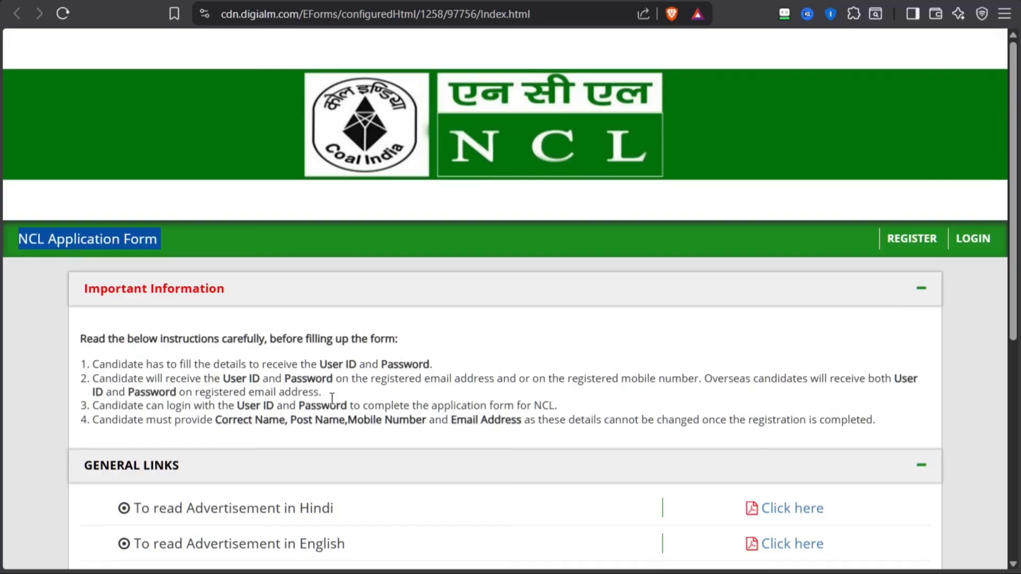
scroll(332, 398, down, 2)
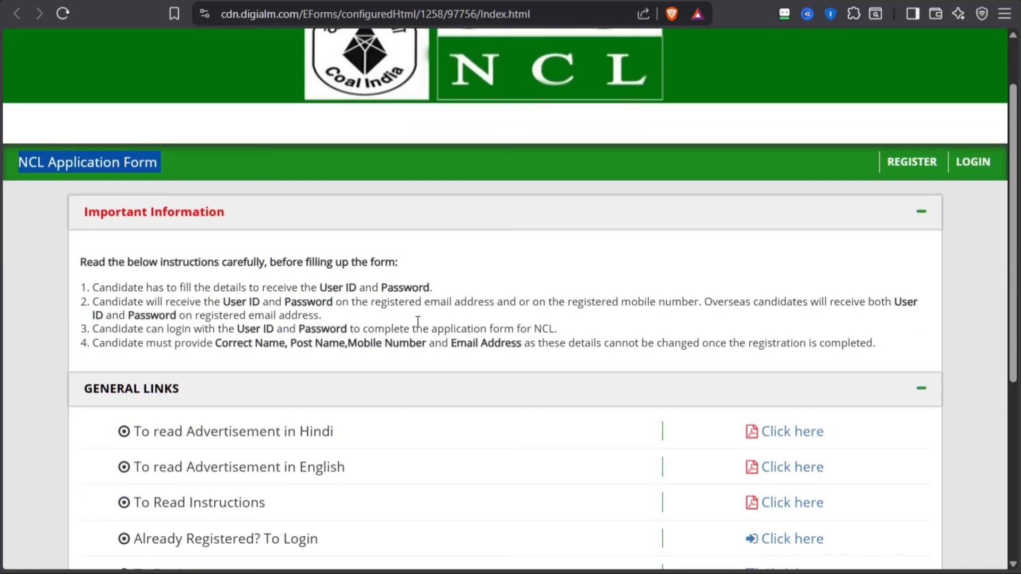